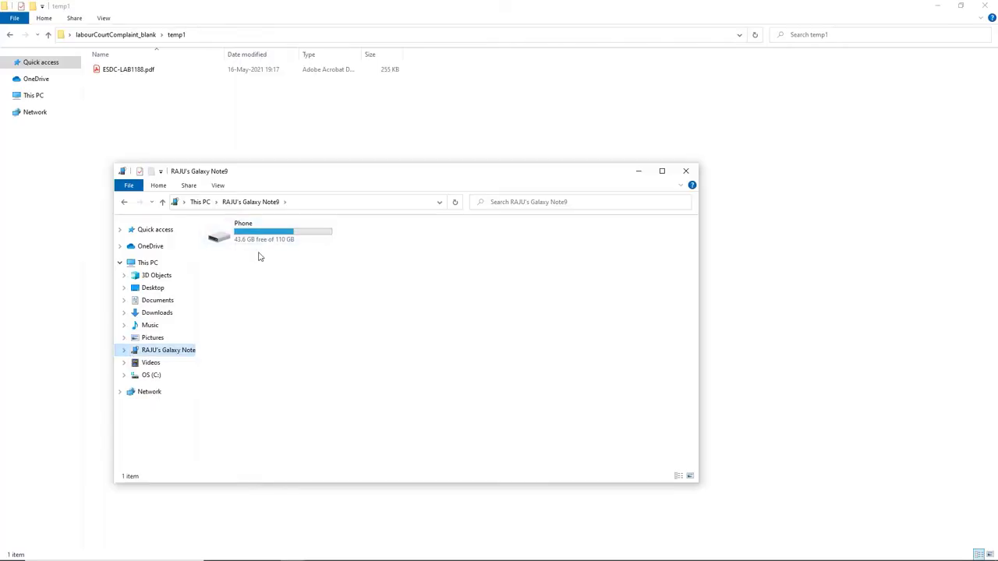
Step: Open the phone's DCIM > Temp2 folder and cut the photo 20210519_131301.jpg
left_click(261, 244)
double_click(262, 243)
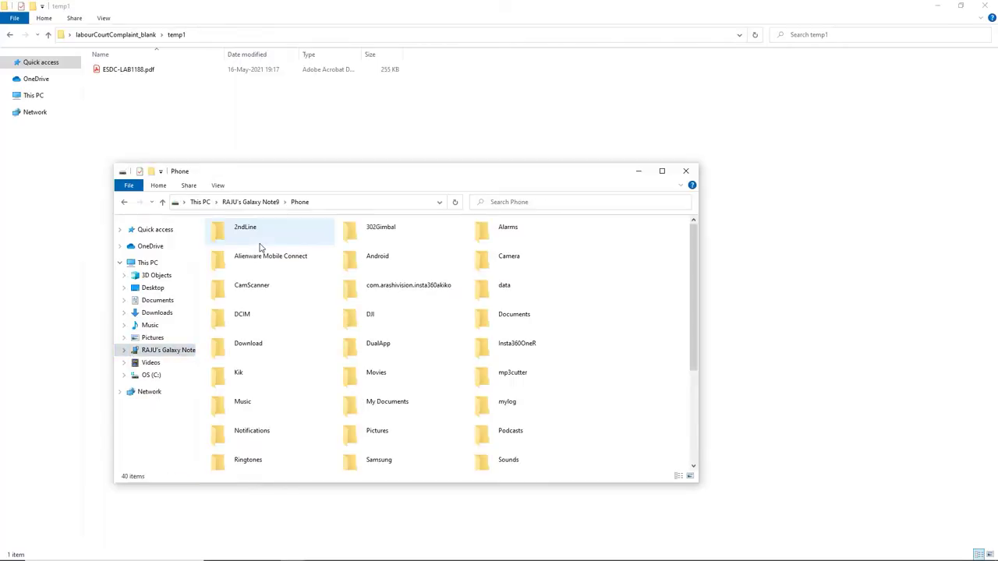
scroll(327, 327, "down", 2)
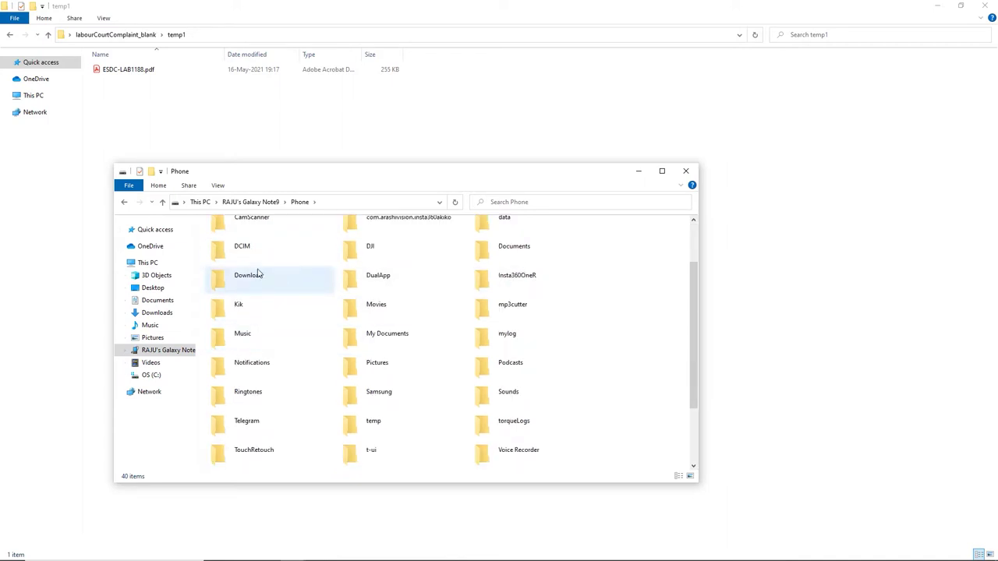
double_click(236, 251)
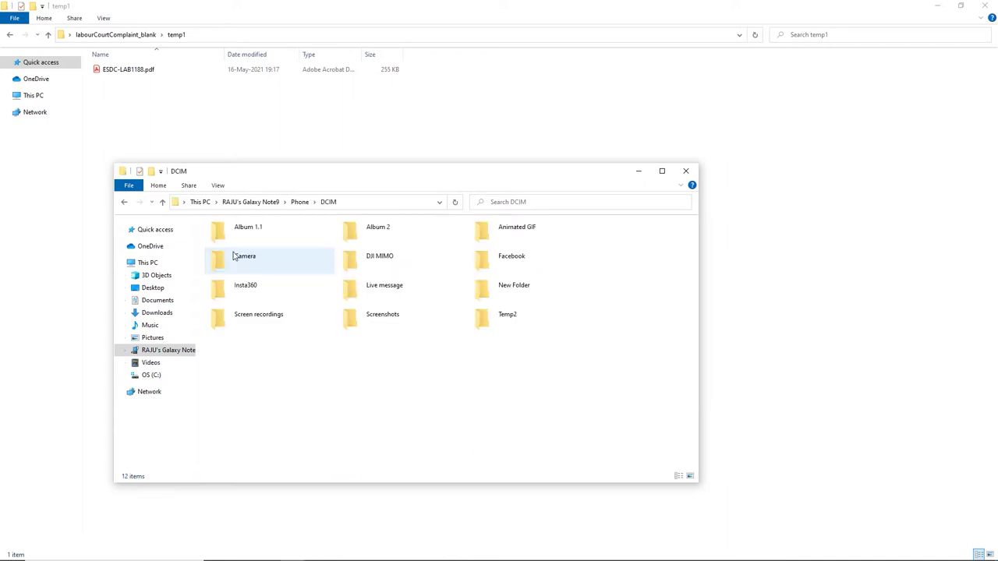
double_click(479, 328)
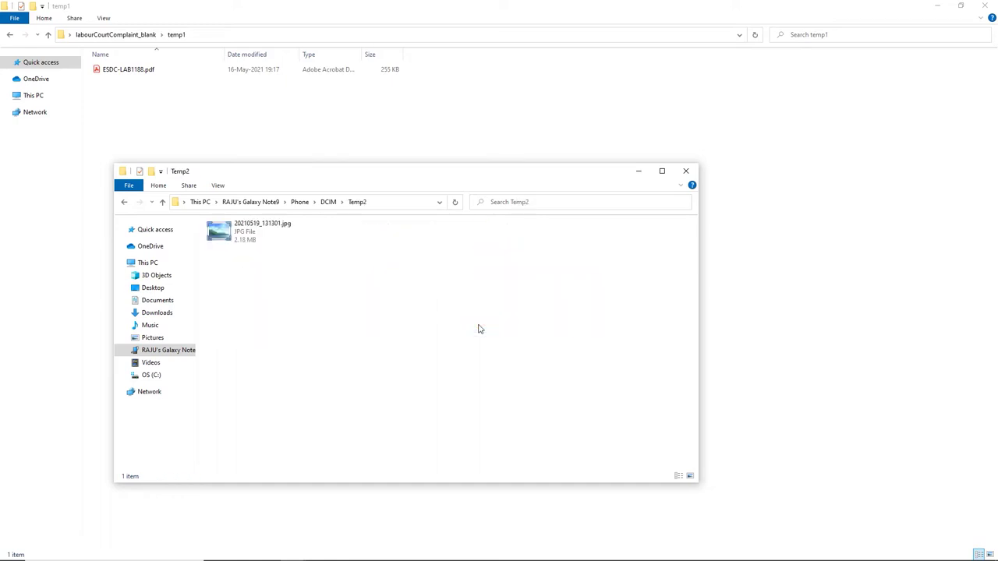
right_click(216, 230)
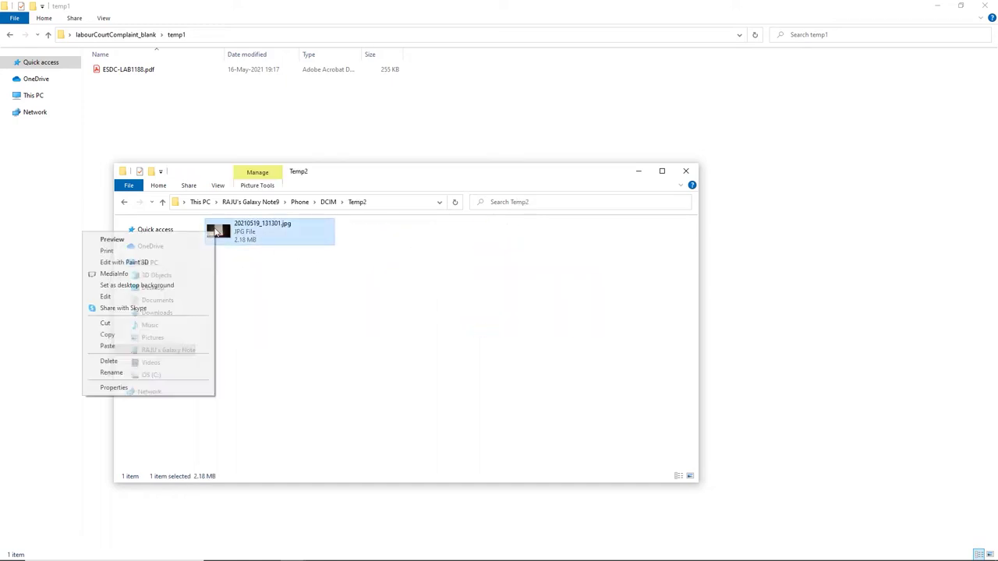
left_click(105, 323)
Step: Paste the photo into the temp1 folder beside ESDC-LAB1188.pdf
left_click(198, 126)
right_click(216, 145)
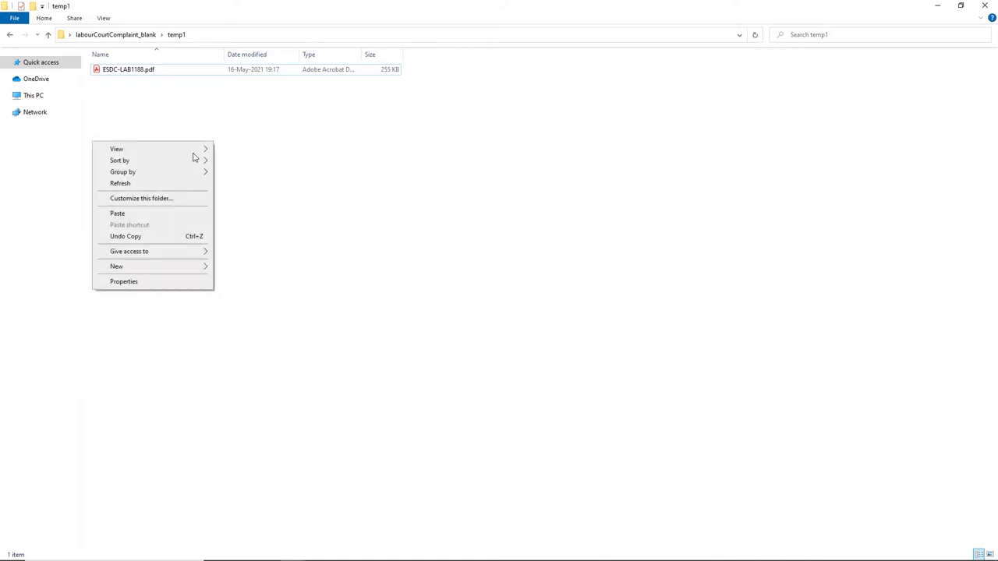
left_click(117, 213)
right_click(143, 71)
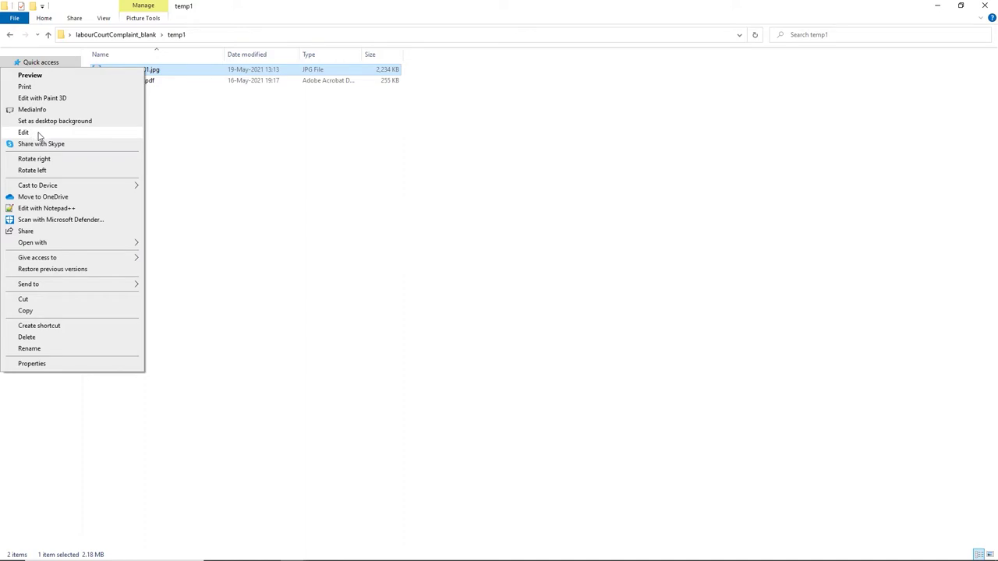
Step: Open the photo in Paint, maximized and zoomed out to show the whole image
left_click(24, 133)
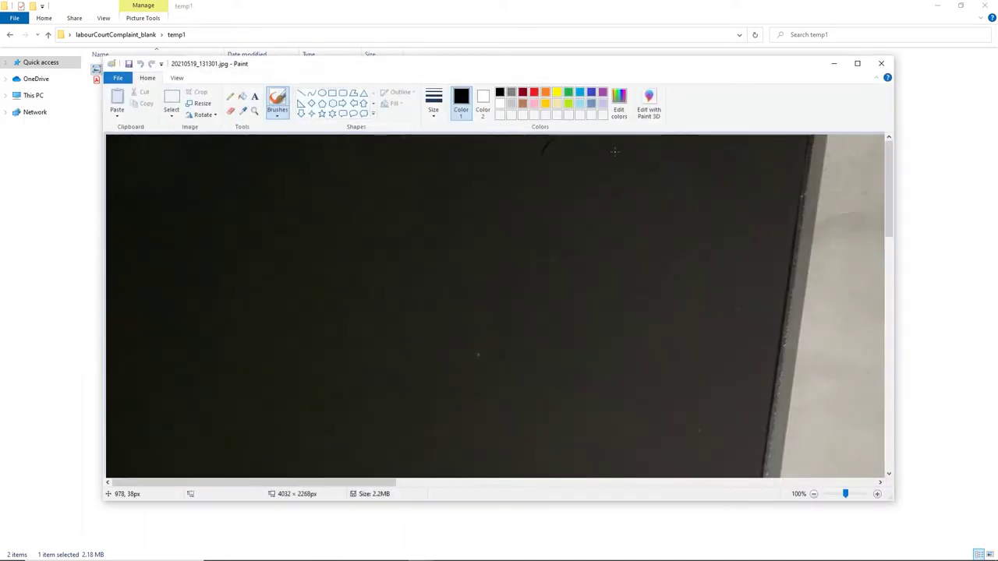
left_click(857, 63)
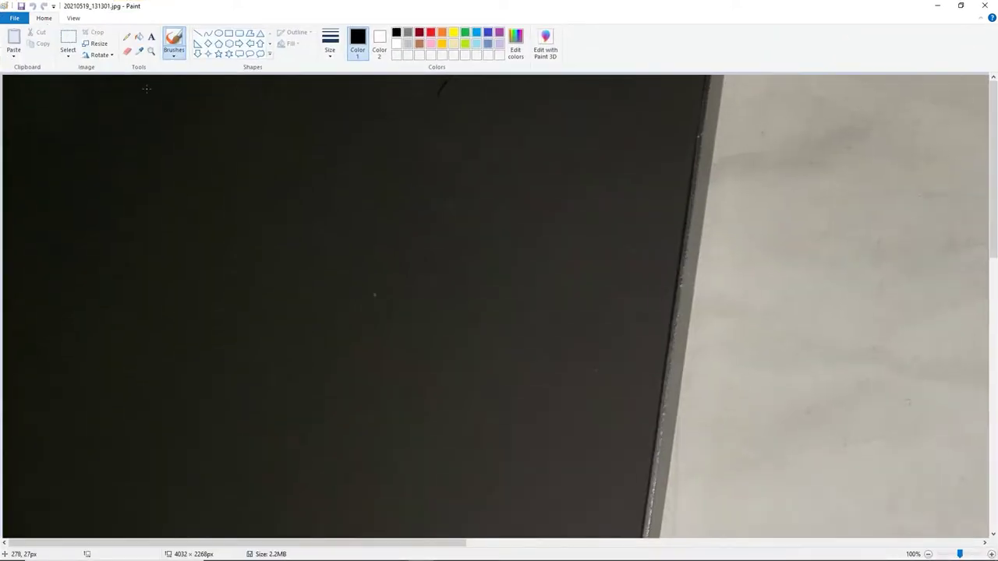
left_click(73, 19)
left_click(43, 42)
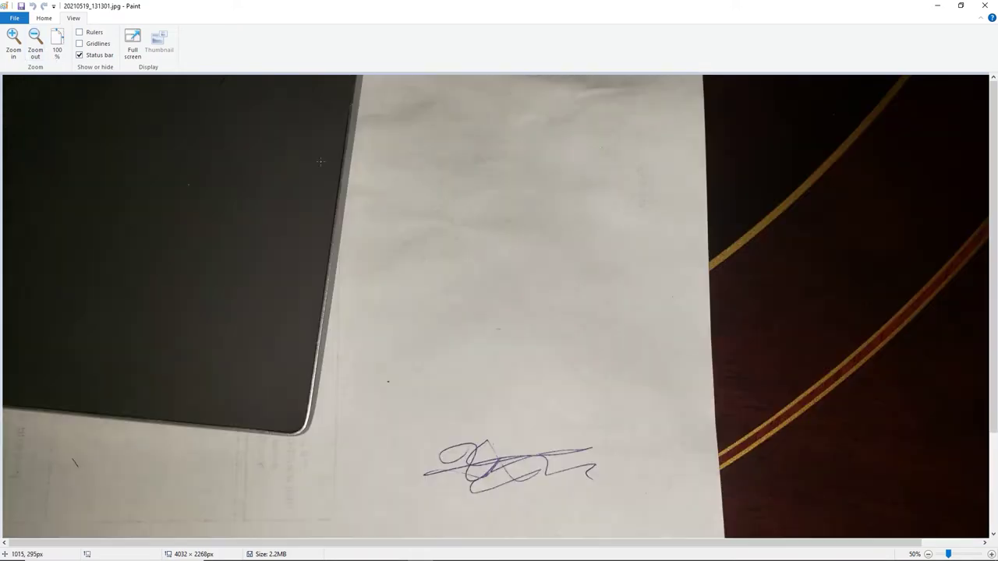
left_click_drag(995, 204, 995, 268)
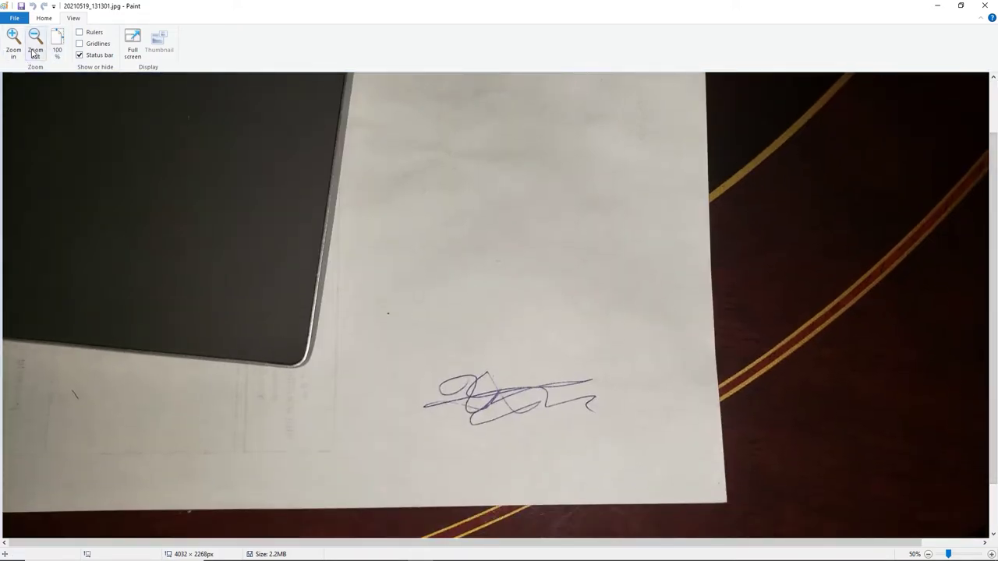
scroll(47, 43, "up", 1)
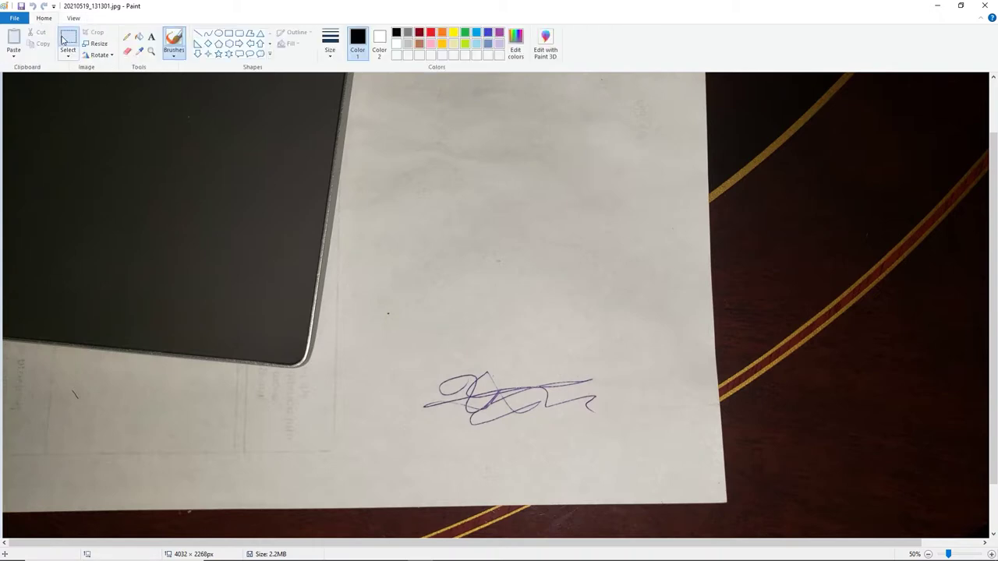
Step: Crop the image to just the signature (891 × 301 px), save it and close Paint
left_click(66, 39)
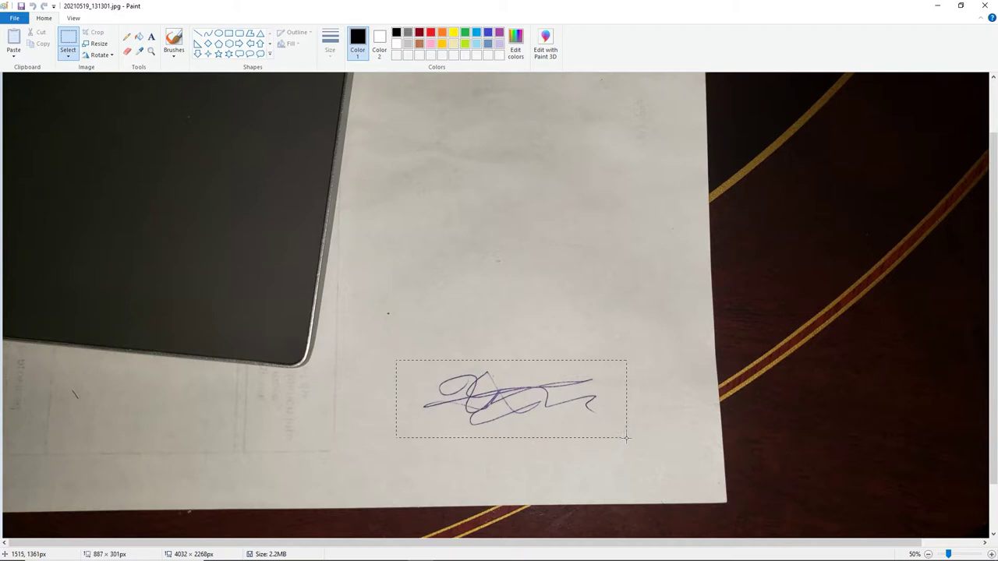
left_click_drag(627, 438, 628, 439)
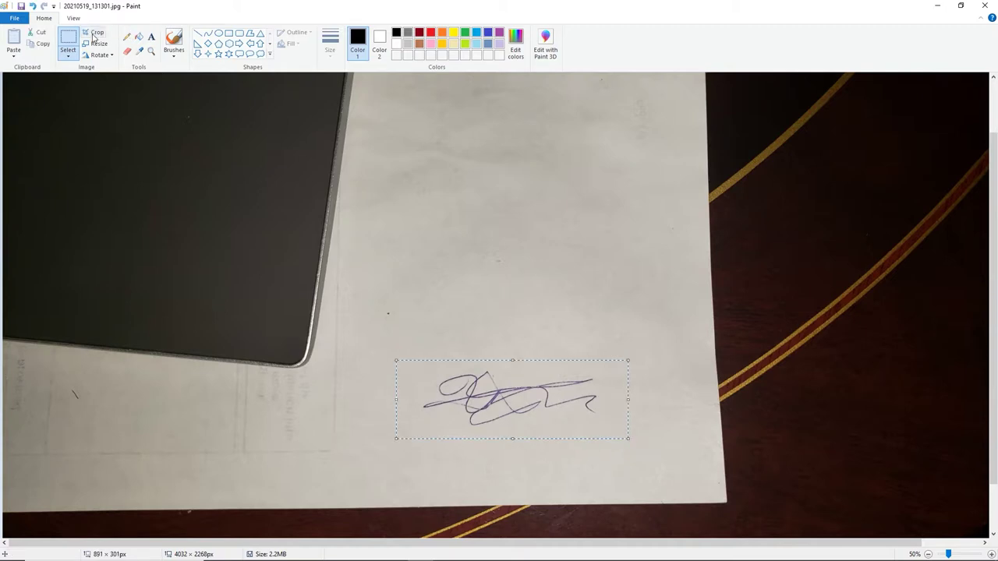
left_click(94, 37)
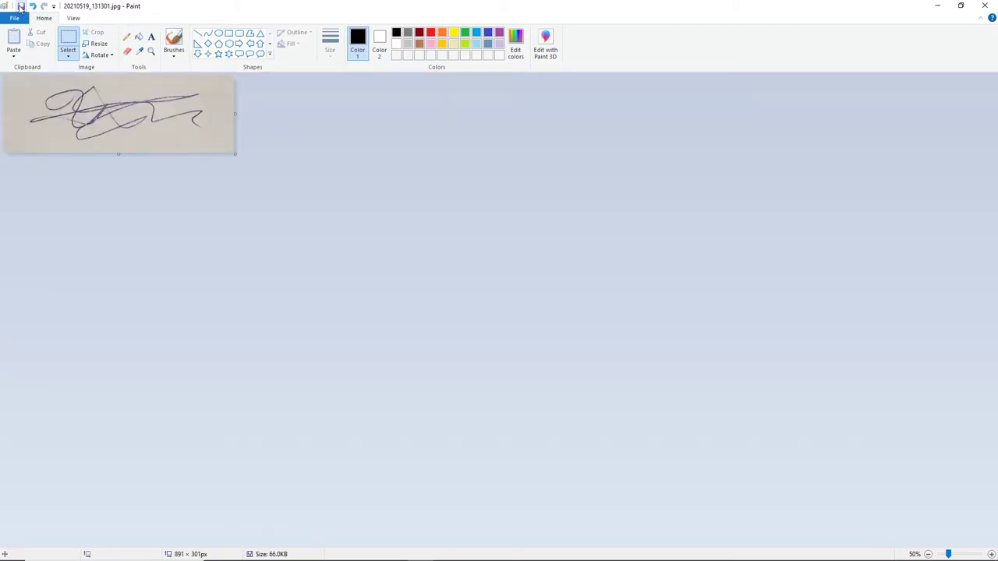
left_click(21, 7)
left_click(992, 5)
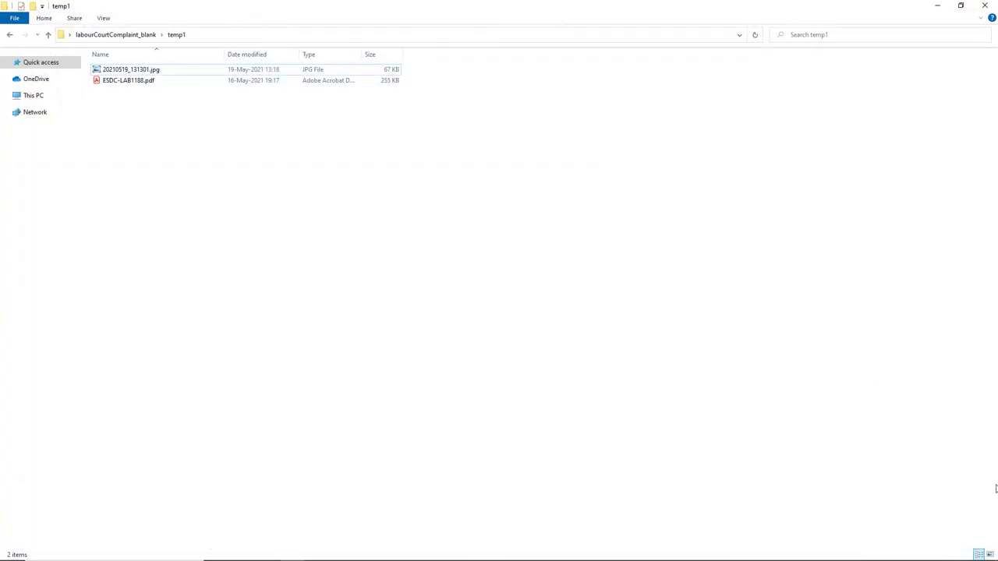
Step: Switch temp1 to Large icons and preview the cropped signature image in Photo Viewer
left_click(991, 555)
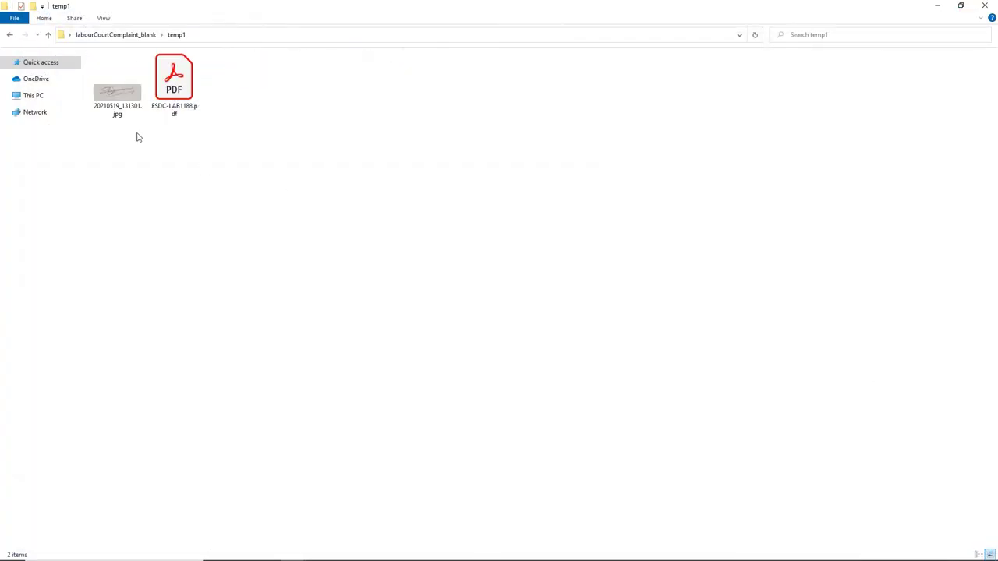
left_click(128, 97)
double_click(128, 97)
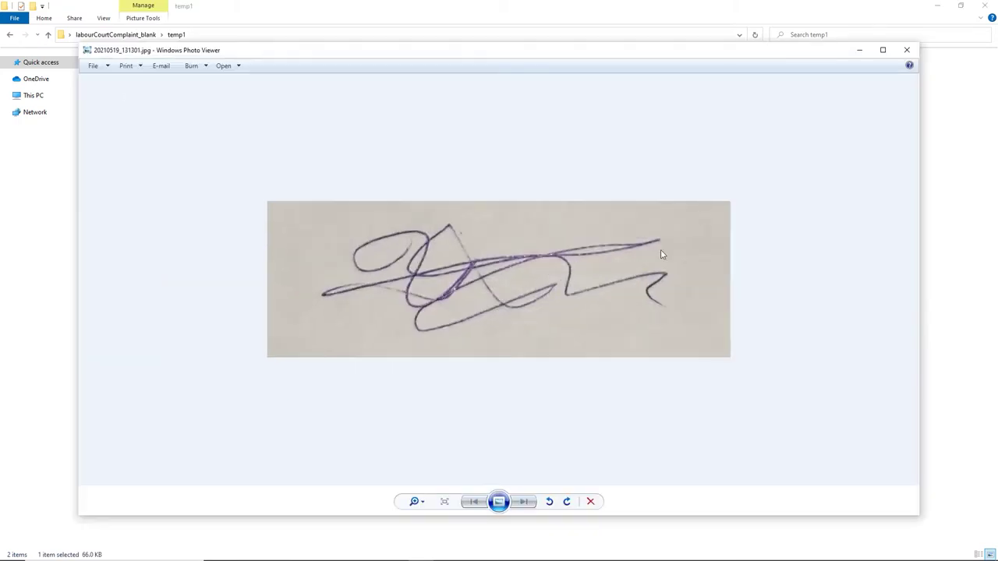
left_click(907, 51)
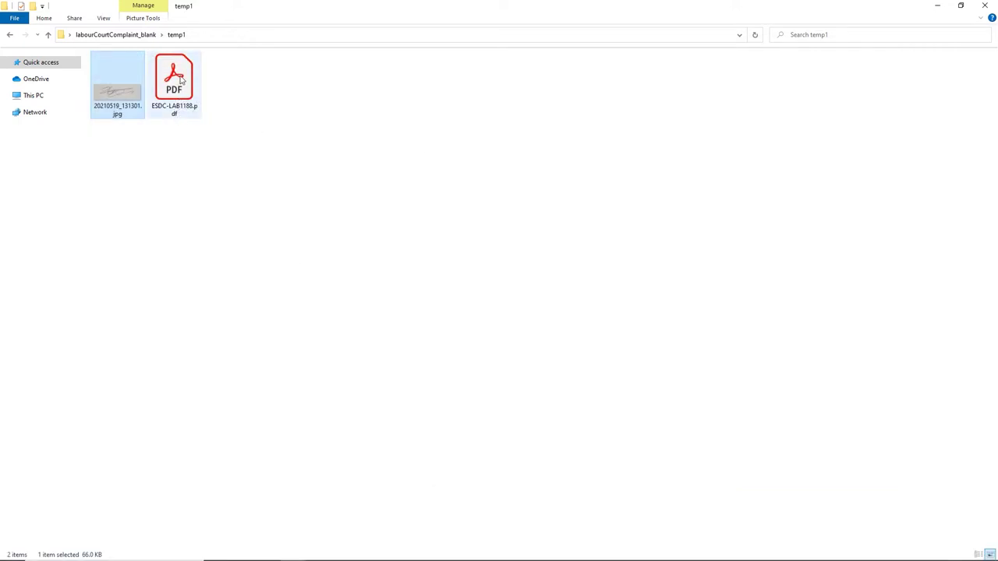
Step: Open the complaint form ESDC-LAB1188.pdf in Acrobat Reader
left_click(287, 117)
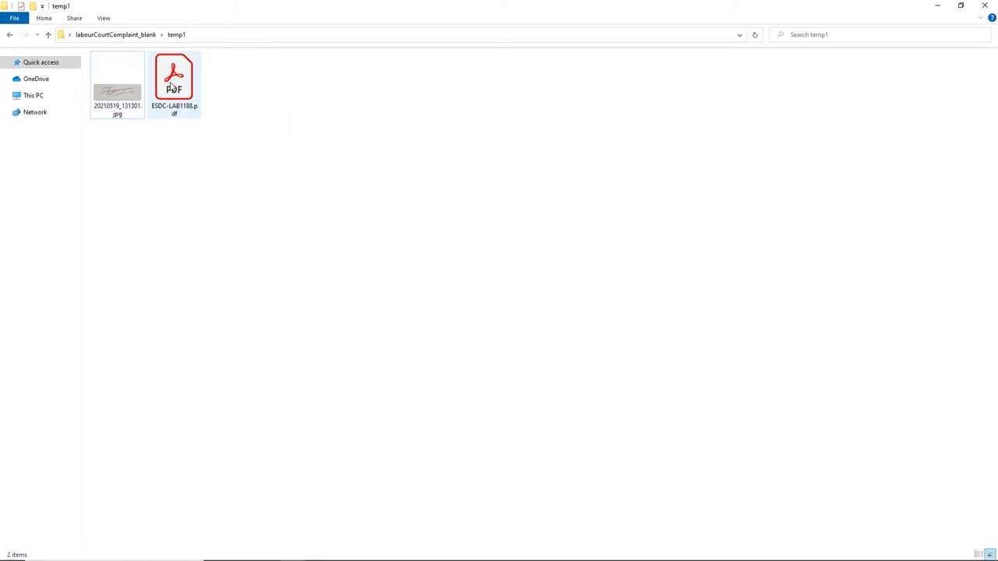
left_click(172, 87)
double_click(171, 87)
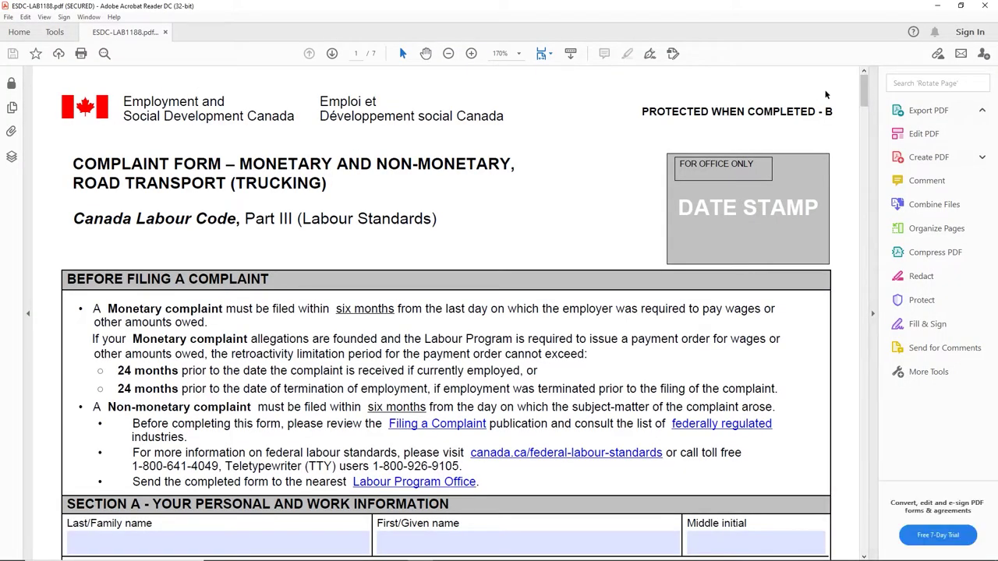
Step: Scroll through the form, then return to Section A's Last/Family name field
left_click_drag(866, 90, 864, 84)
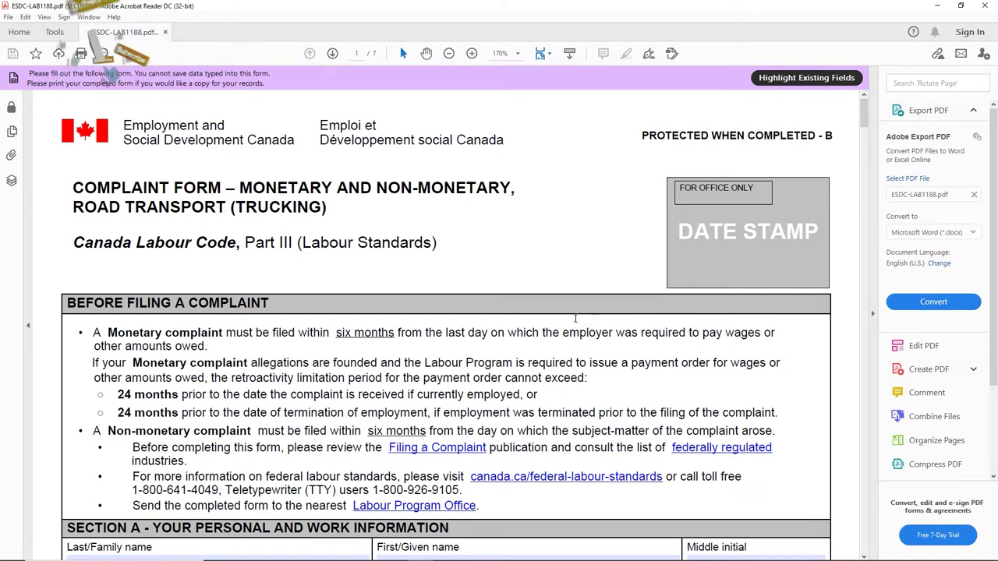
scroll(420, 306, "down", 1)
scroll(419, 306, "up", 1)
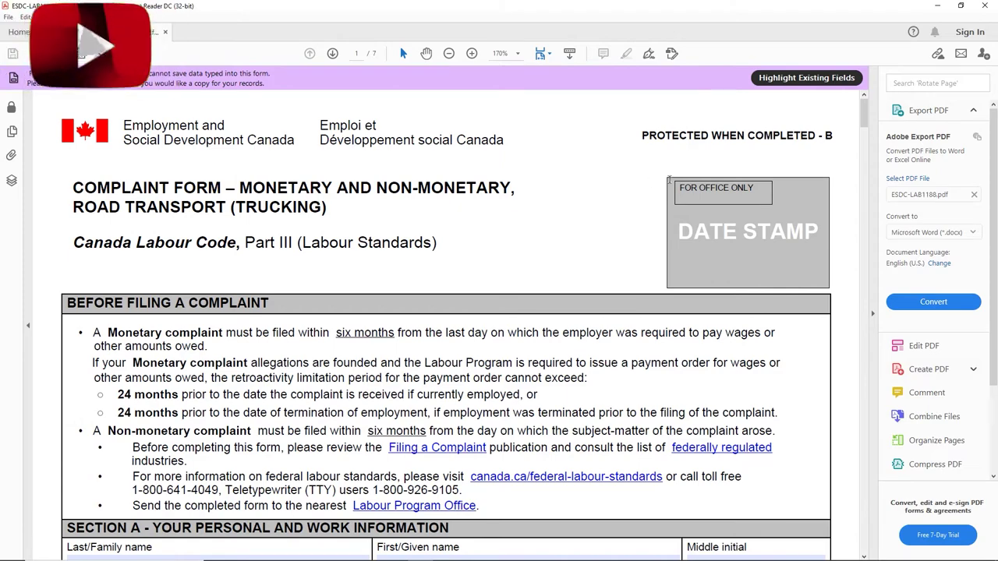
scroll(311, 269, "down", 3)
scroll(124, 380, "down", 2)
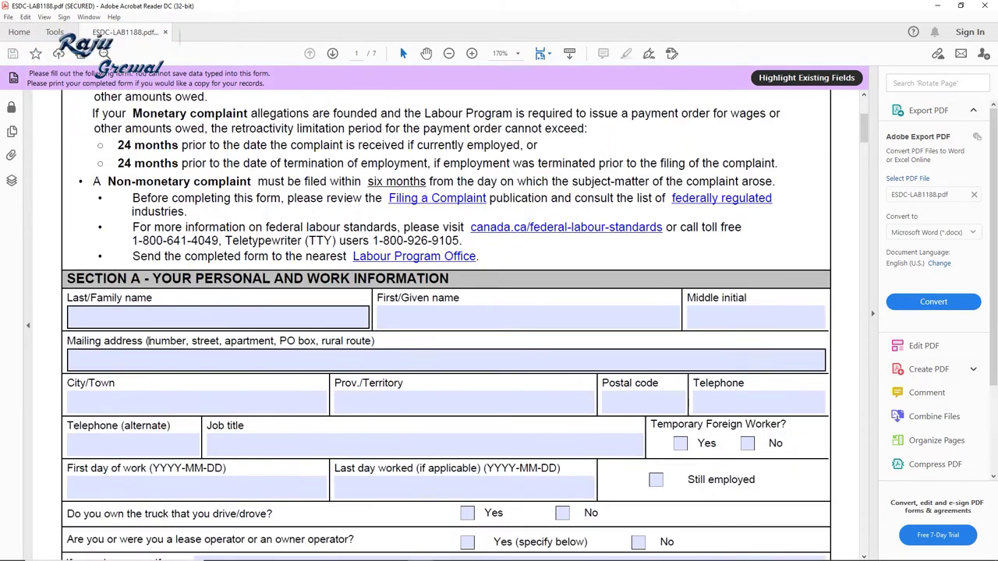
left_click(135, 317)
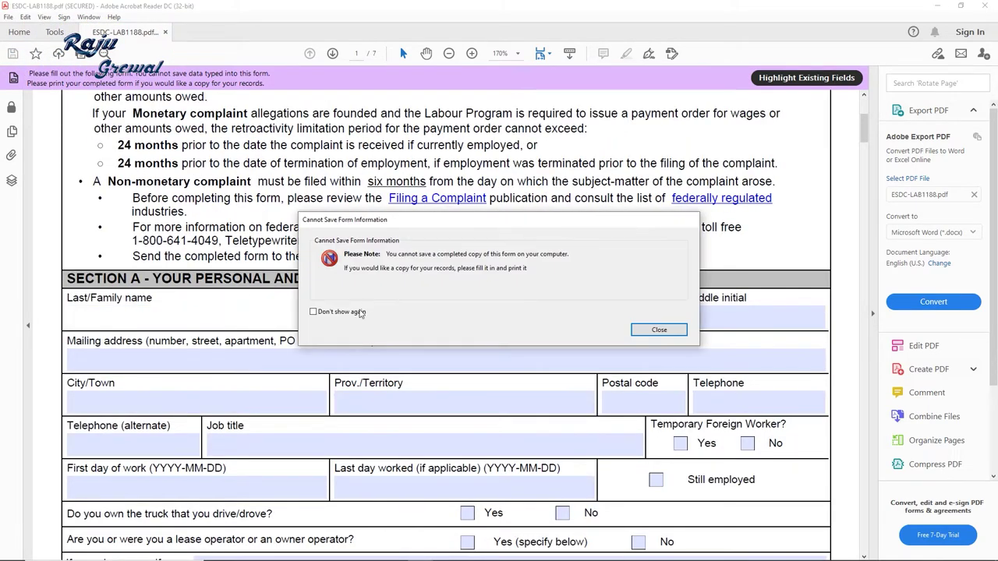
Step: Dismiss the cannot-save notice and enter the applicant's last name
left_click(676, 334)
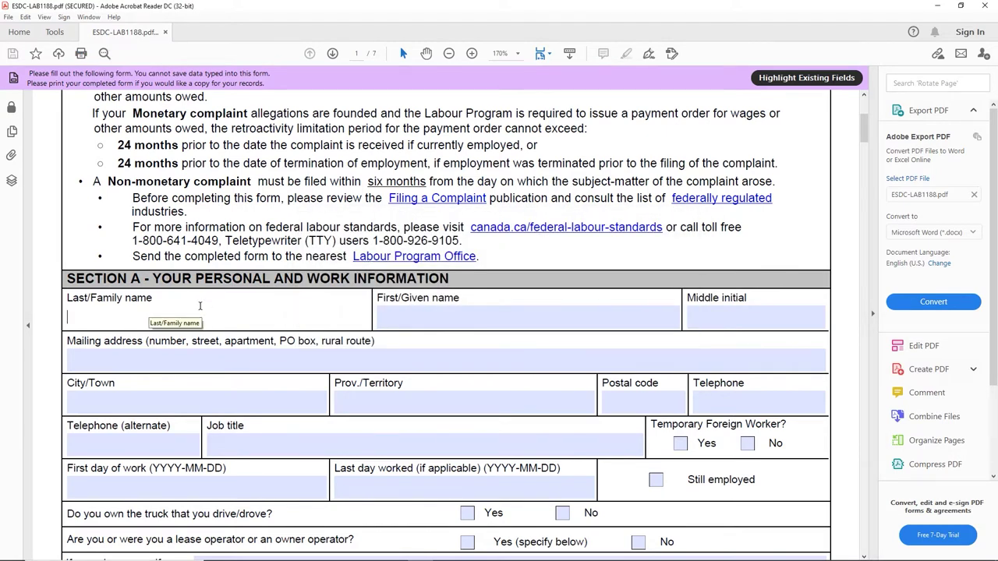
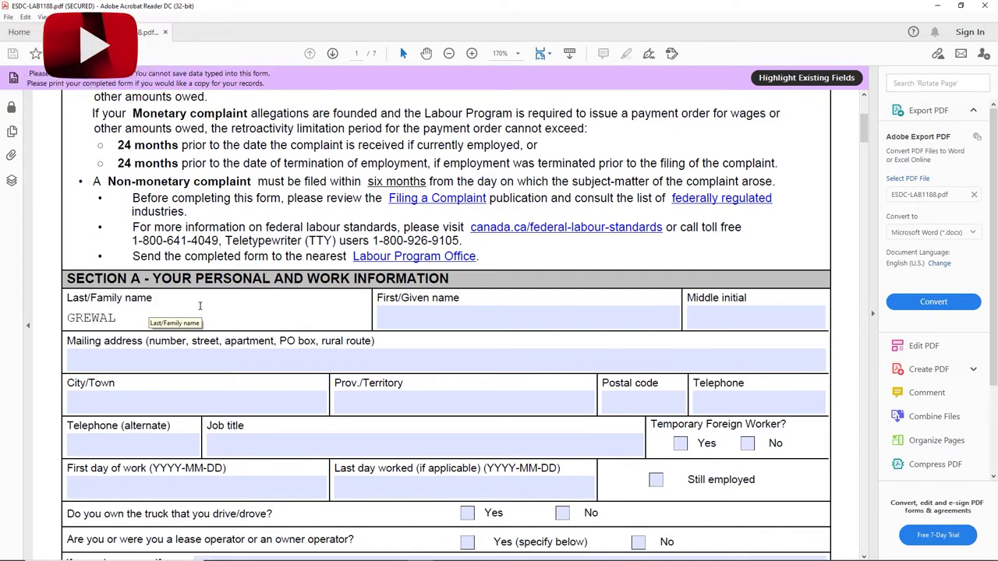
key("Tab")
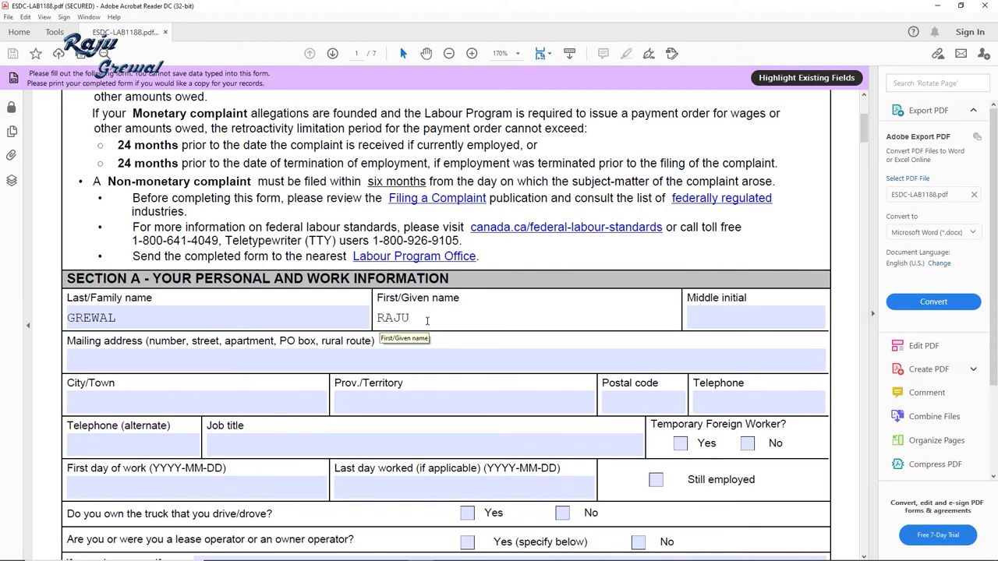
Step: Enter the applicant's street address in the Mailing address field
left_click(273, 354)
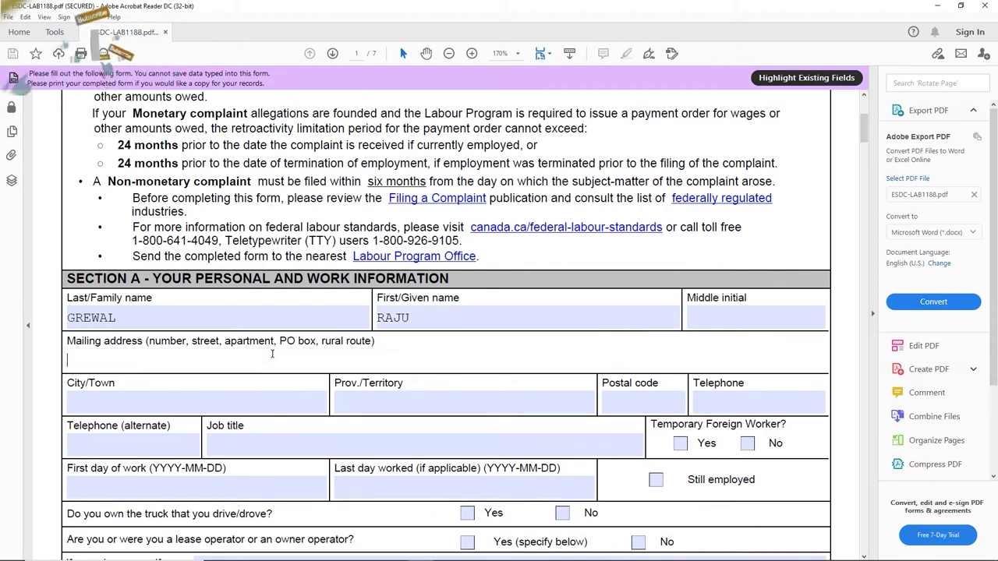
scroll(272, 354, "down", 1)
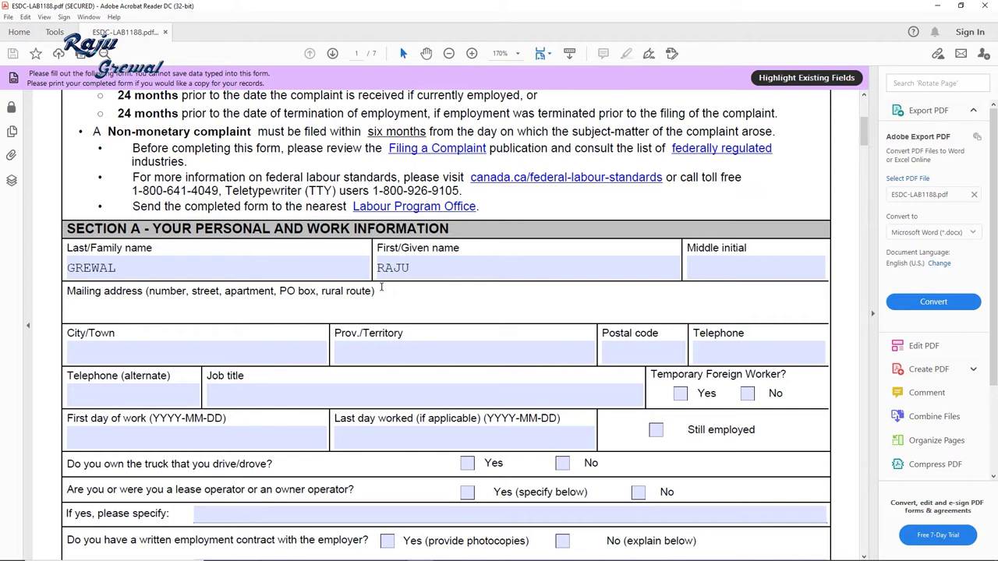
type("123")
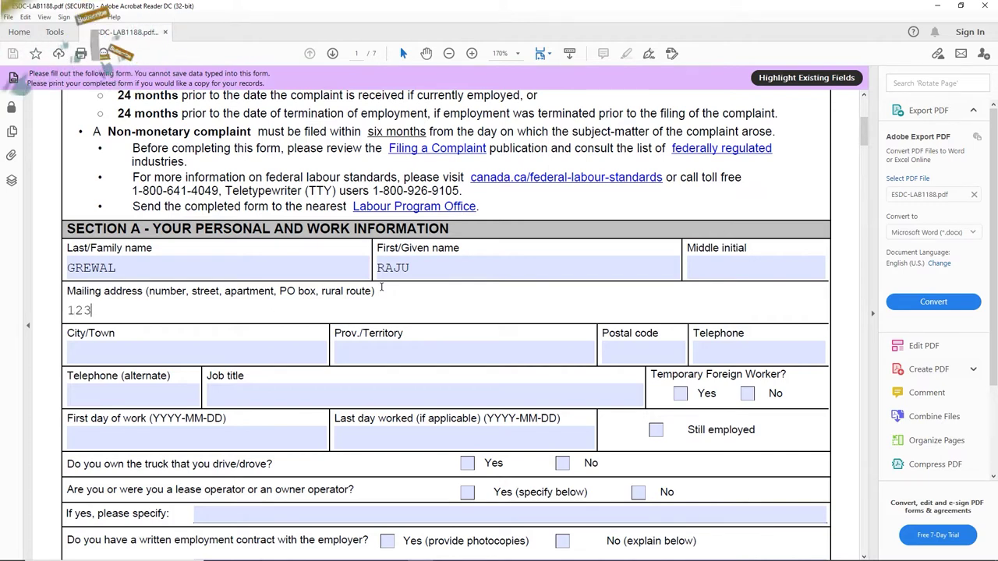
type(" ABC STREET")
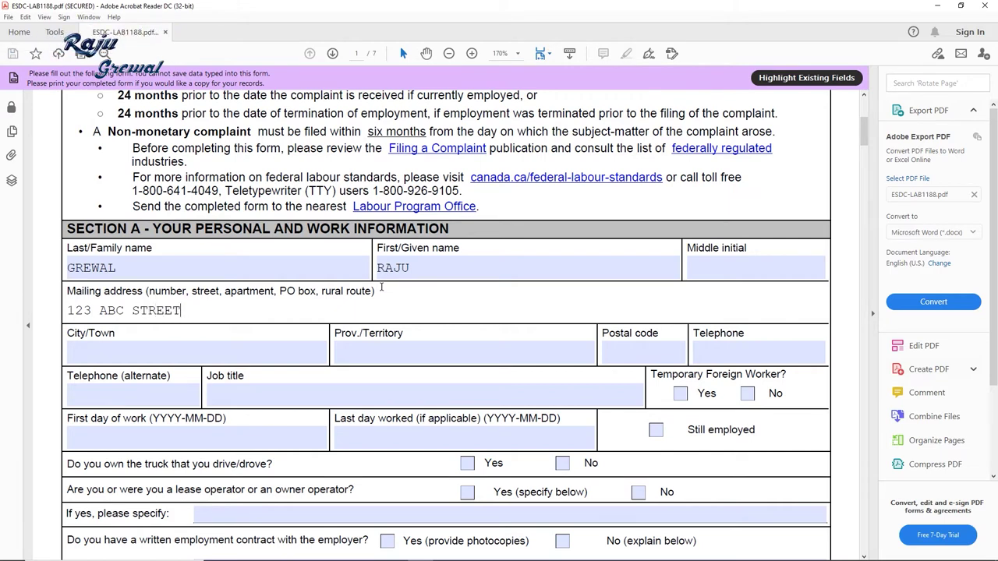
type("BRAM")
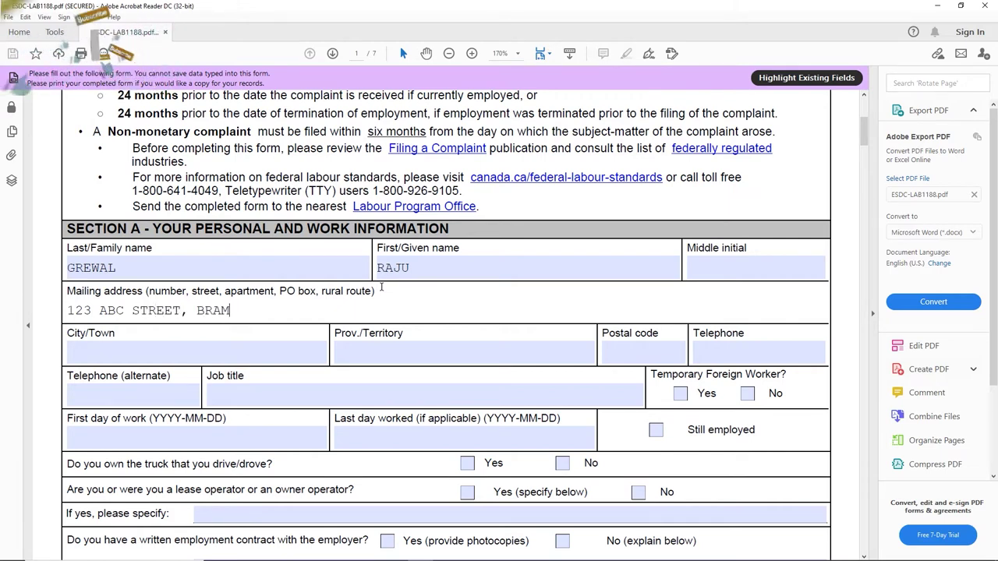
key("BackSpace")
key("BackSpace")
key("BackSpace")
key("BackSpace")
key("BackSpace")
key("BackSpace")
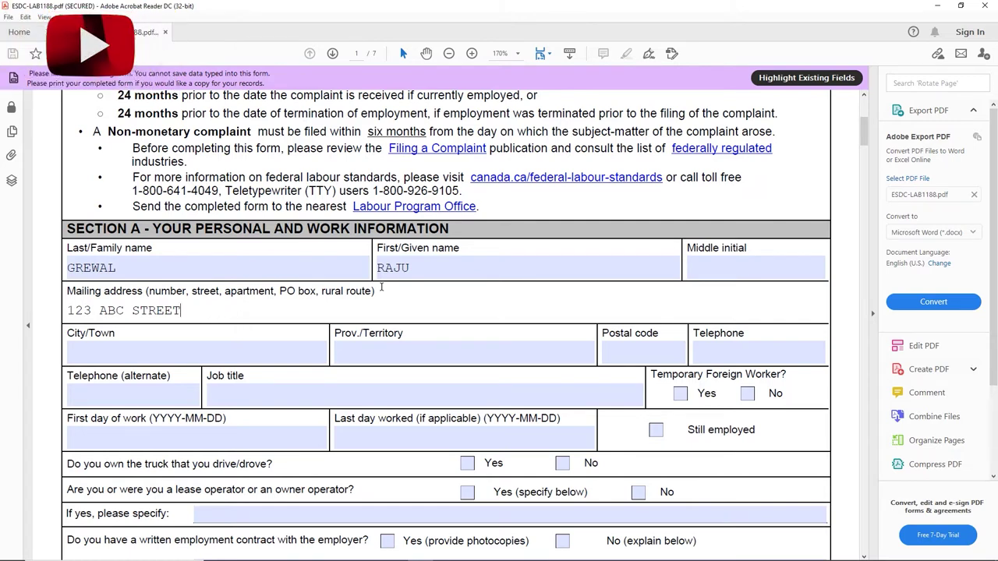
key("Tab")
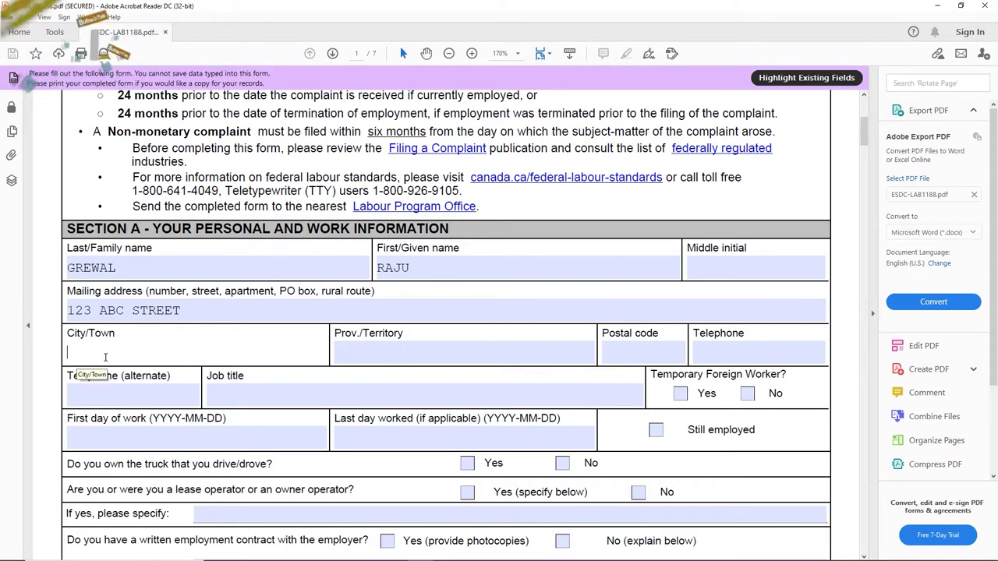
Step: Fill in the applicant's city, postal code and telephone number
type("BRAMPTON")
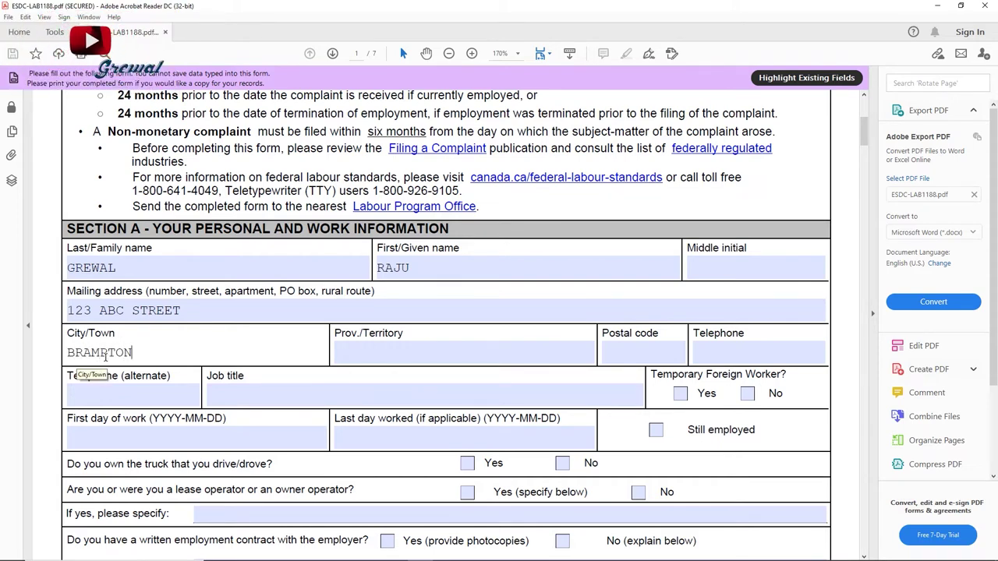
key("Tab")
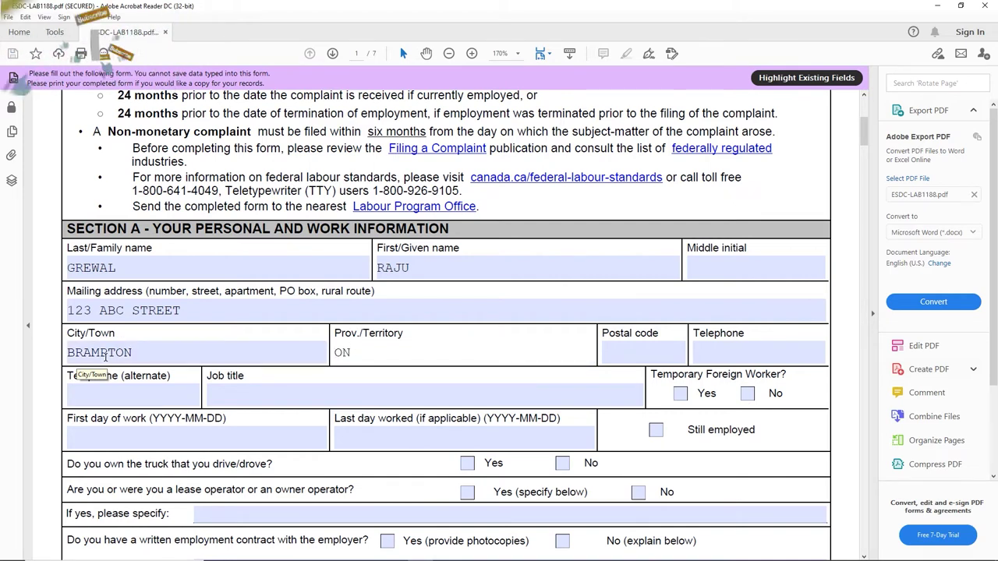
key("Tab")
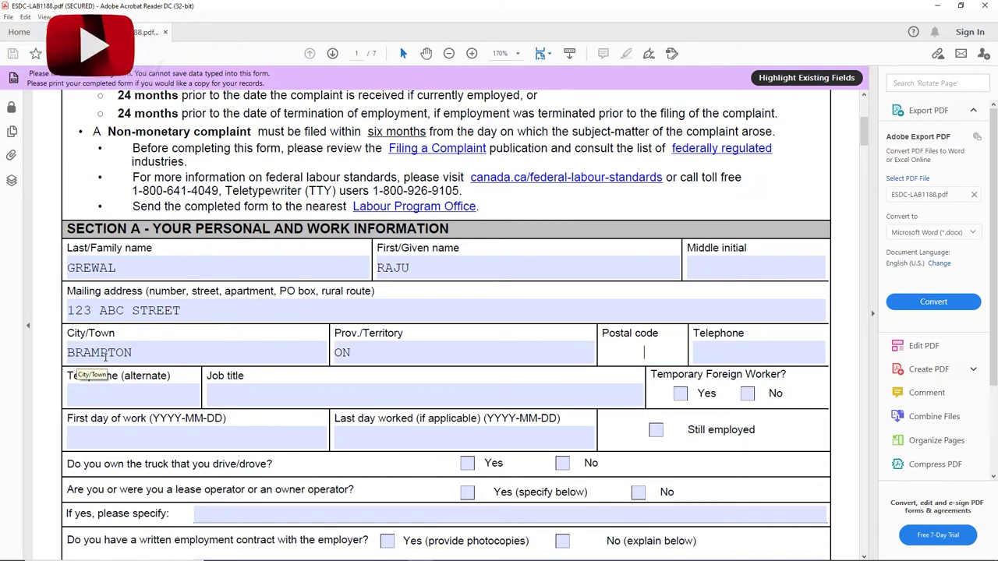
type("L")
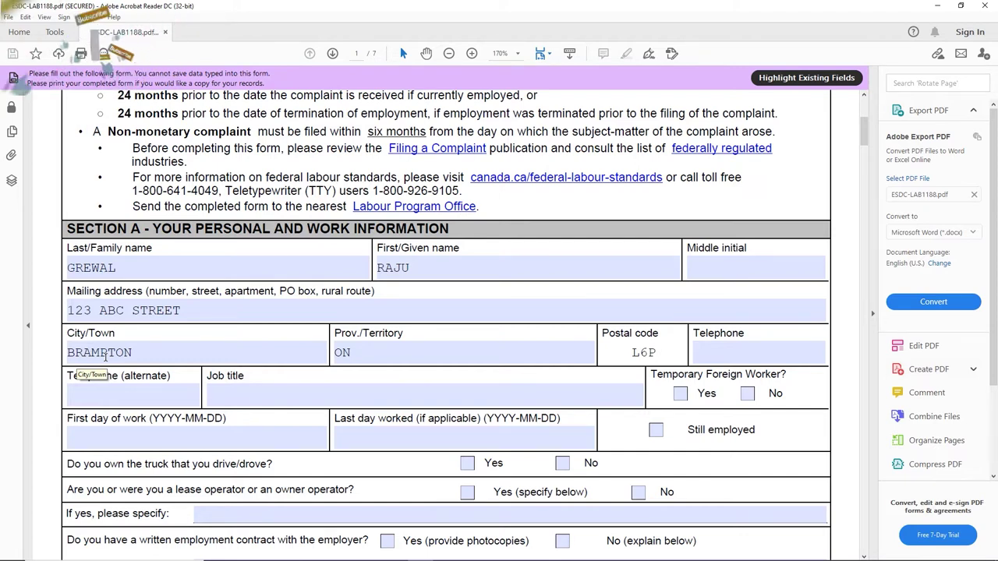
type("6P0")
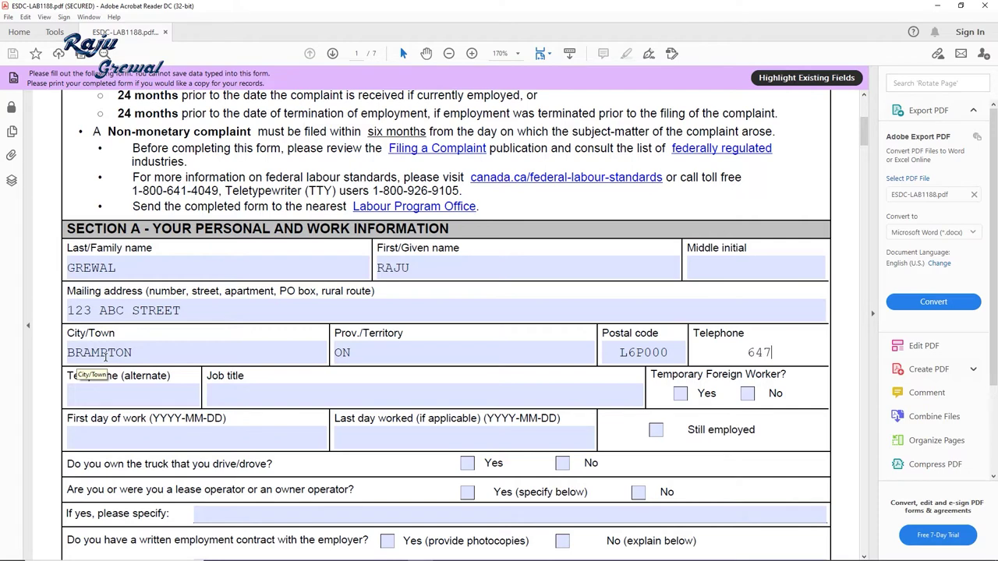
type("0")
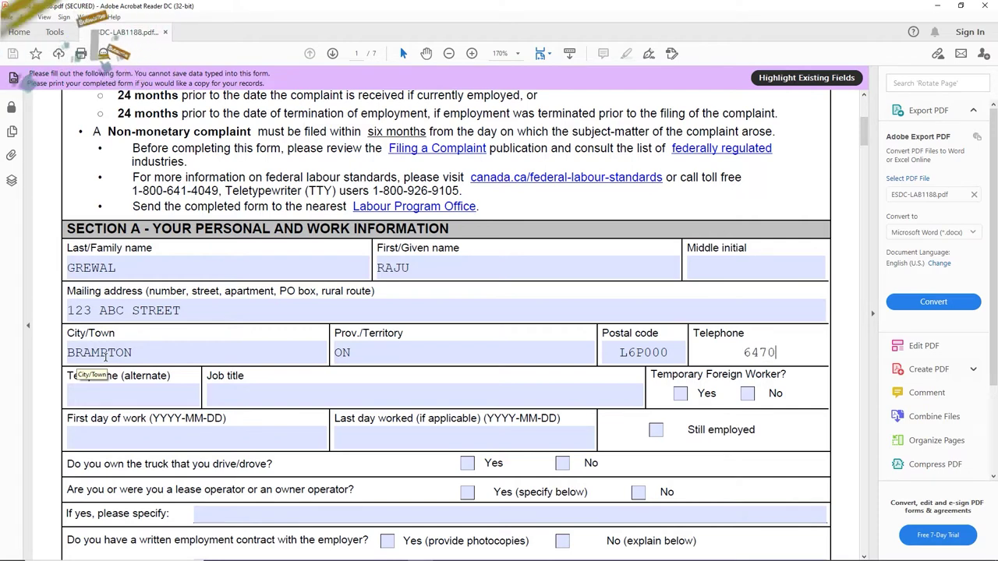
type("000000")
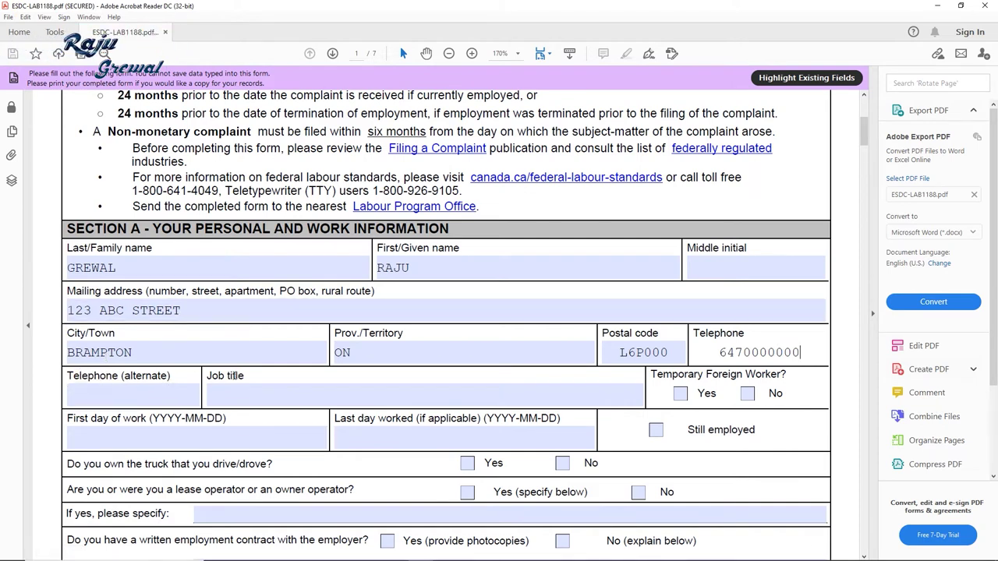
Step: Enter the job title as AZ DRIVER
left_click(261, 397)
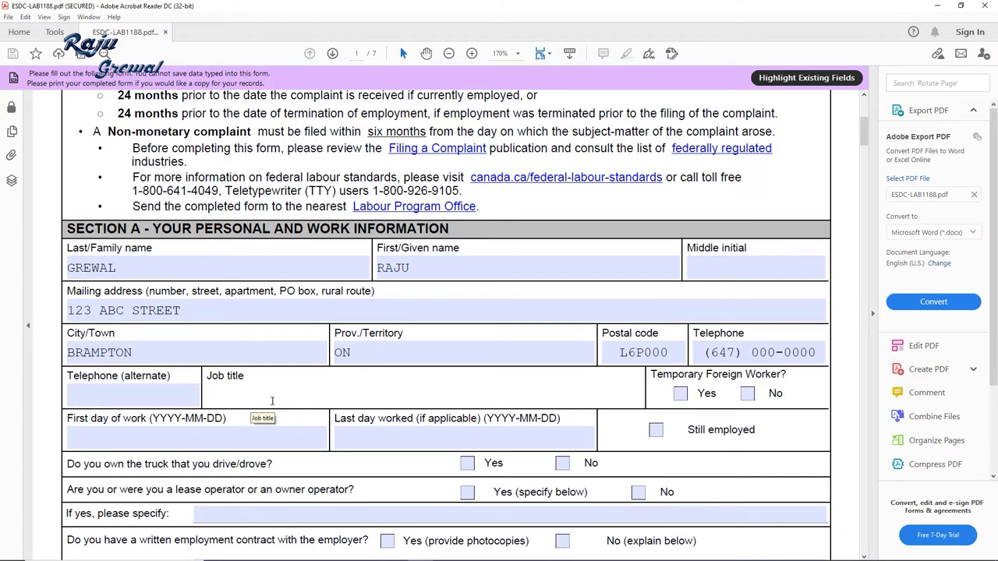
type("LAS")
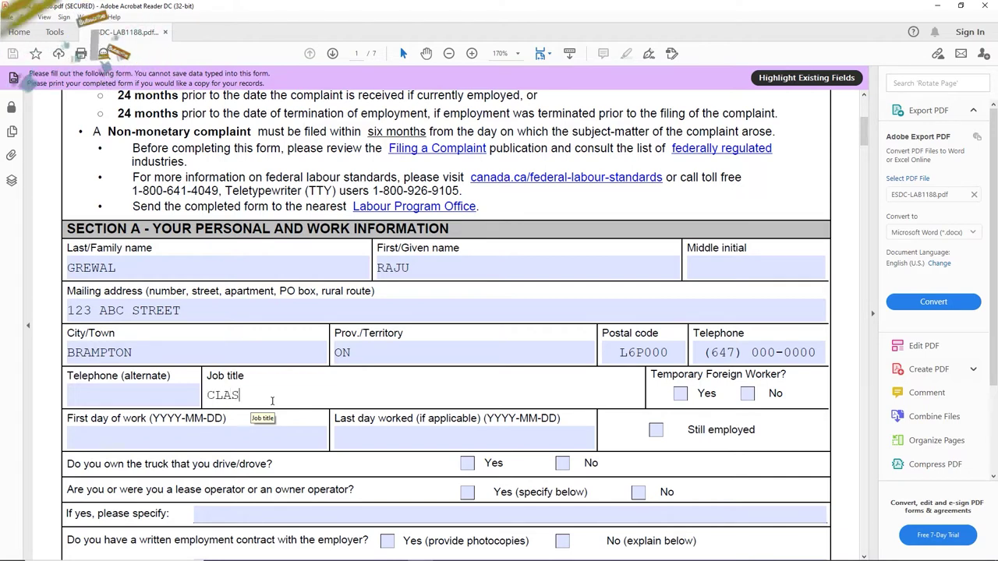
type("S 1 CO")
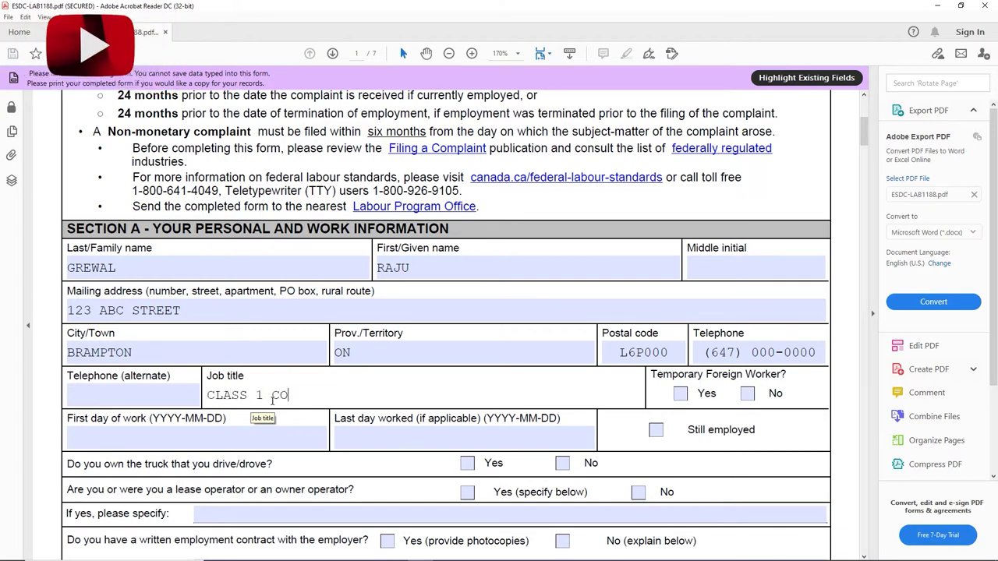
type("MMERCIAL DRIVER")
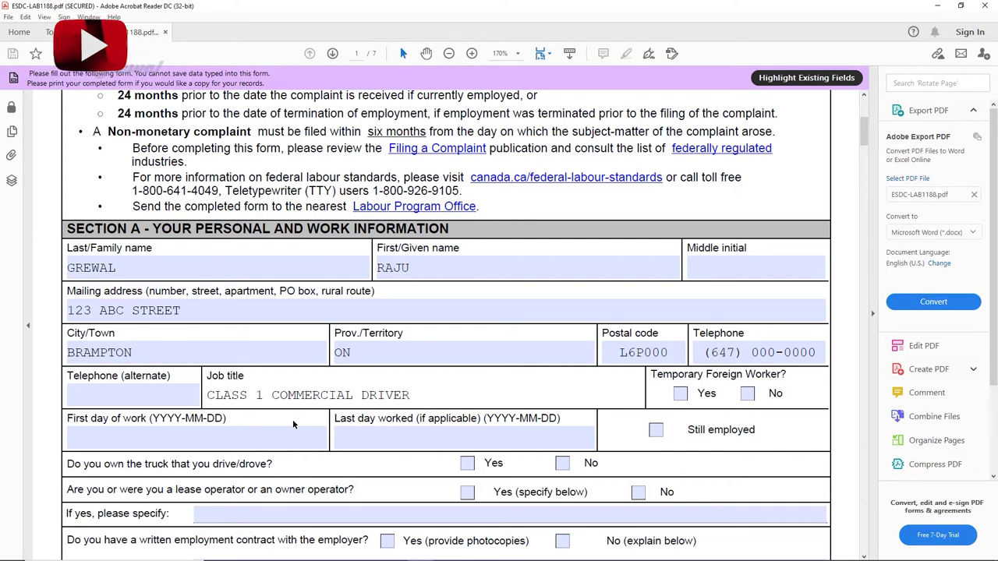
left_click_drag(361, 395, 86, 398)
type("AZ DR")
type("IVER")
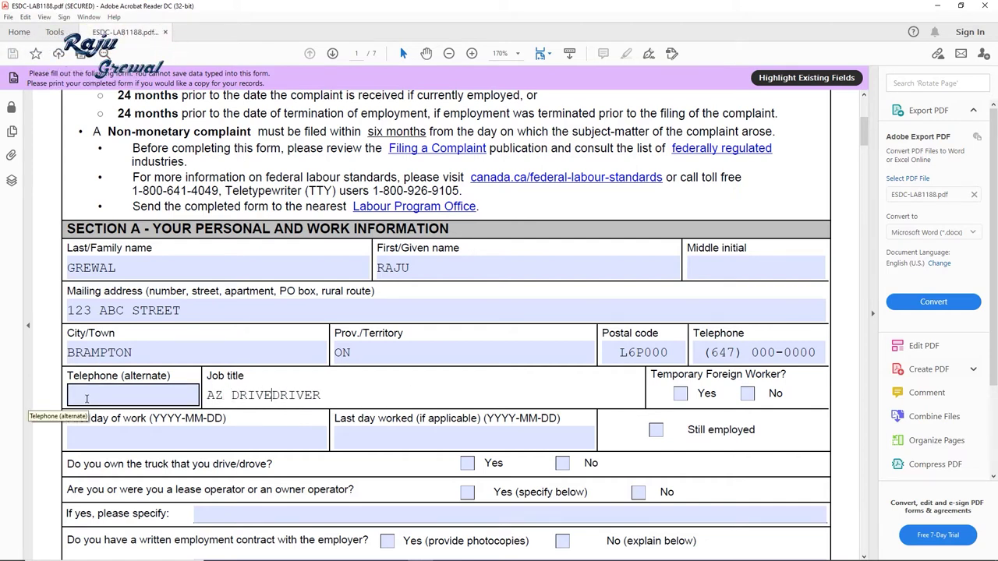
key("Delete")
key("Delete")
key("Delete")
key("Delete")
key("Delete")
key("Delete")
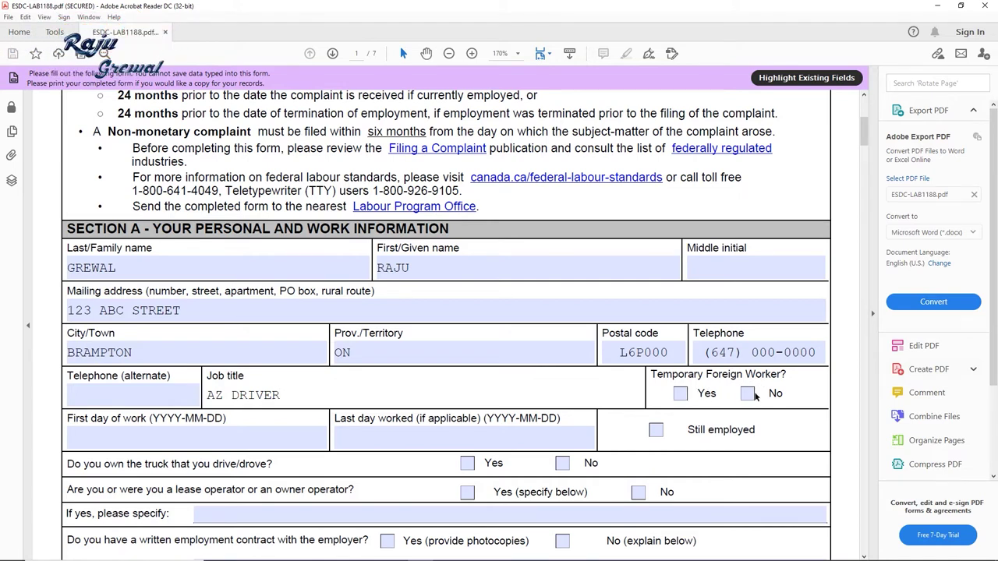
Step: Tick Yes for Temporary Foreign Worker and set First day of work to 2021-01-31
left_click(680, 393)
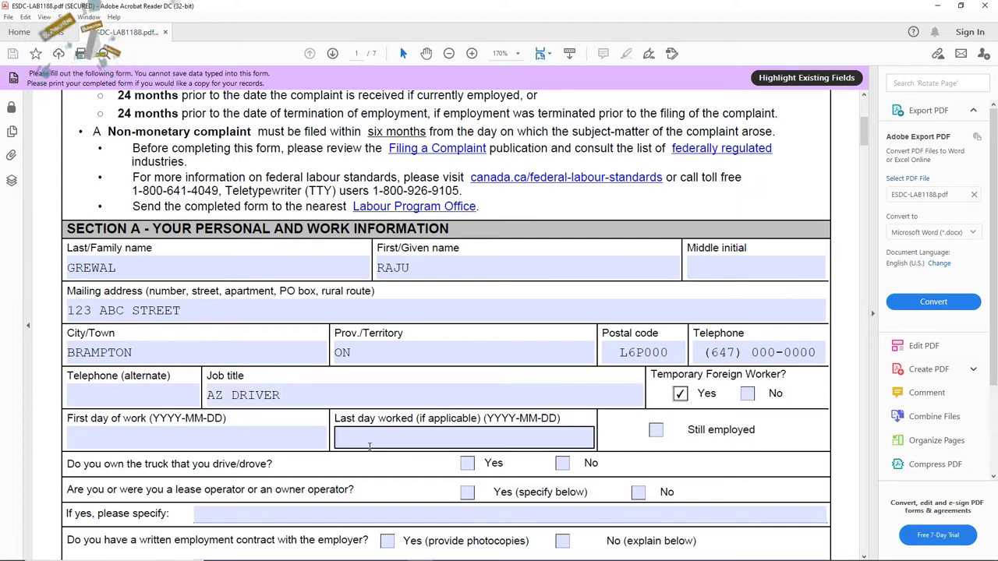
left_click(178, 439)
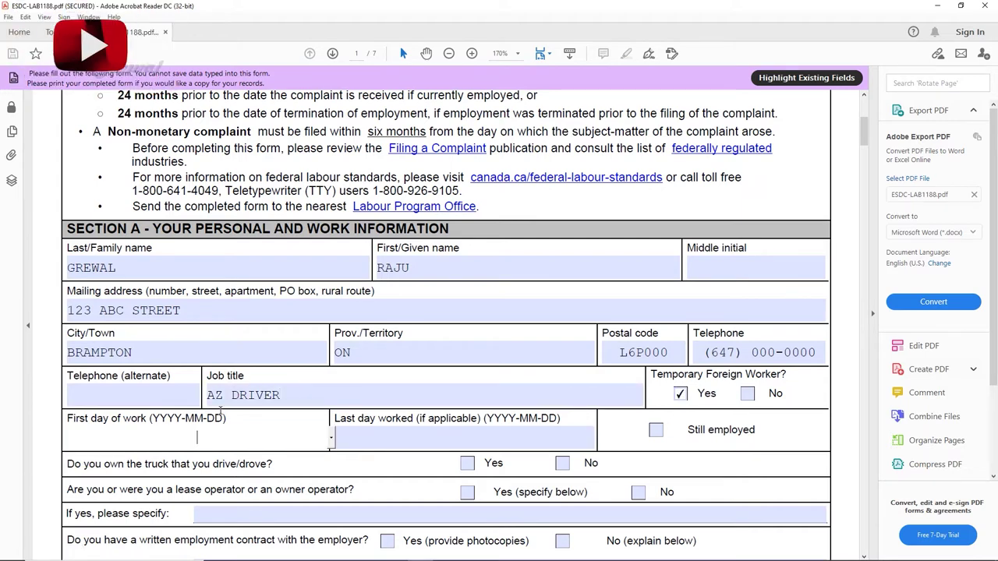
scroll(178, 371, "down", 2)
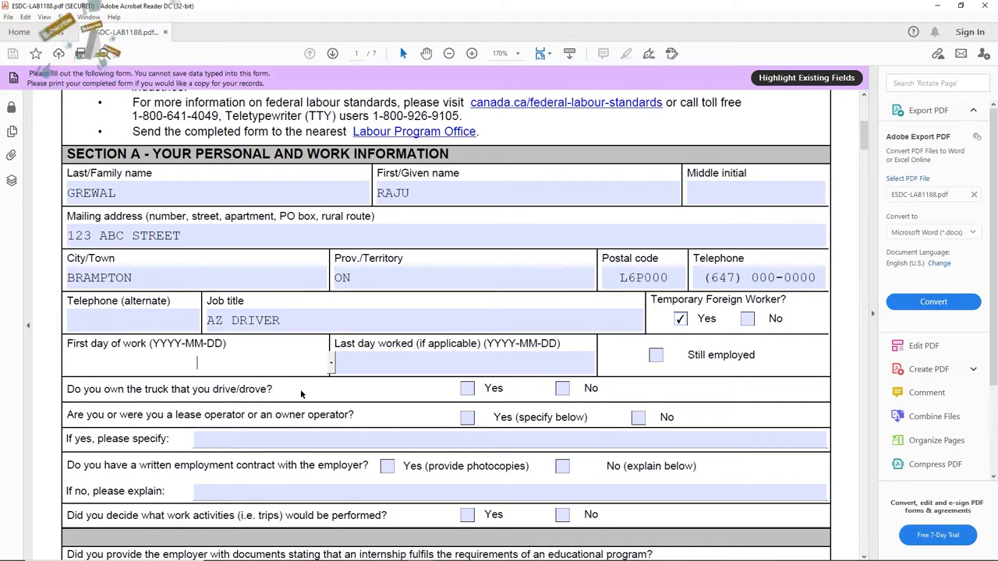
type("20")
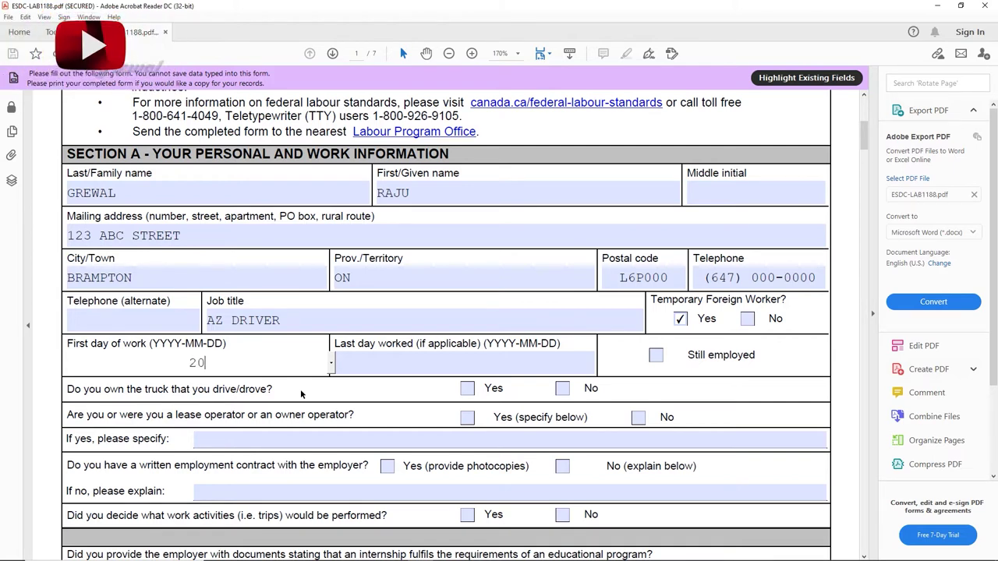
type("21")
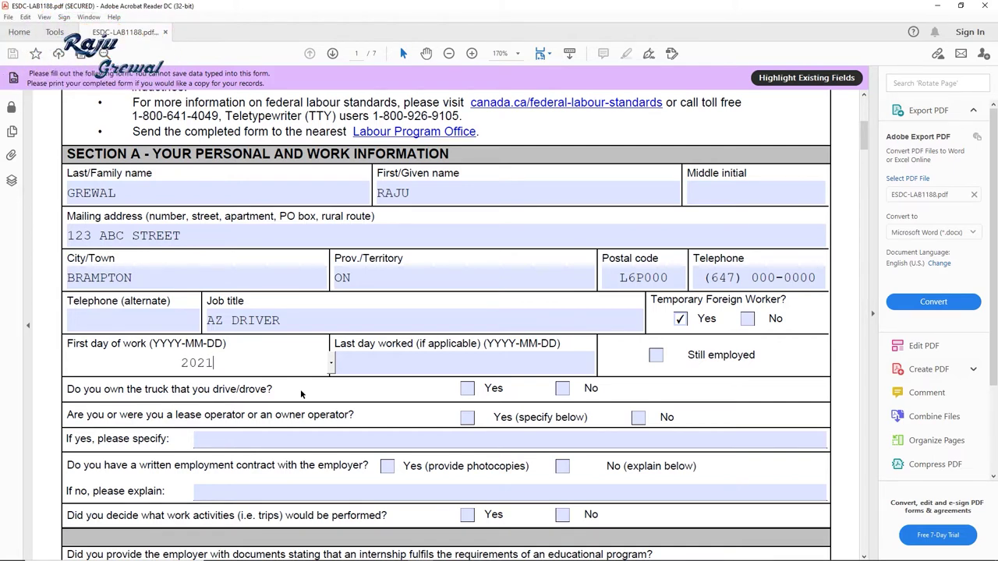
type("-")
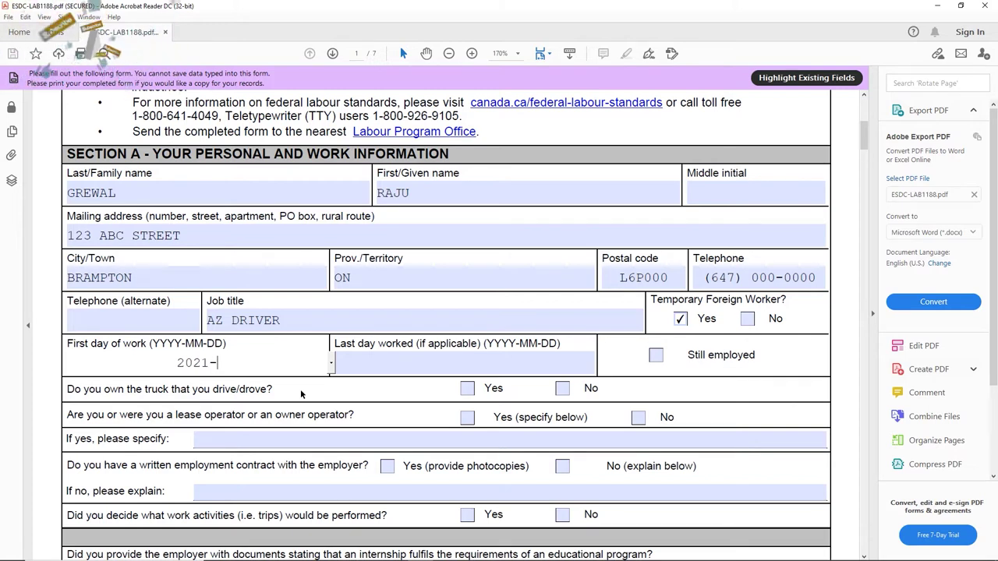
type("01")
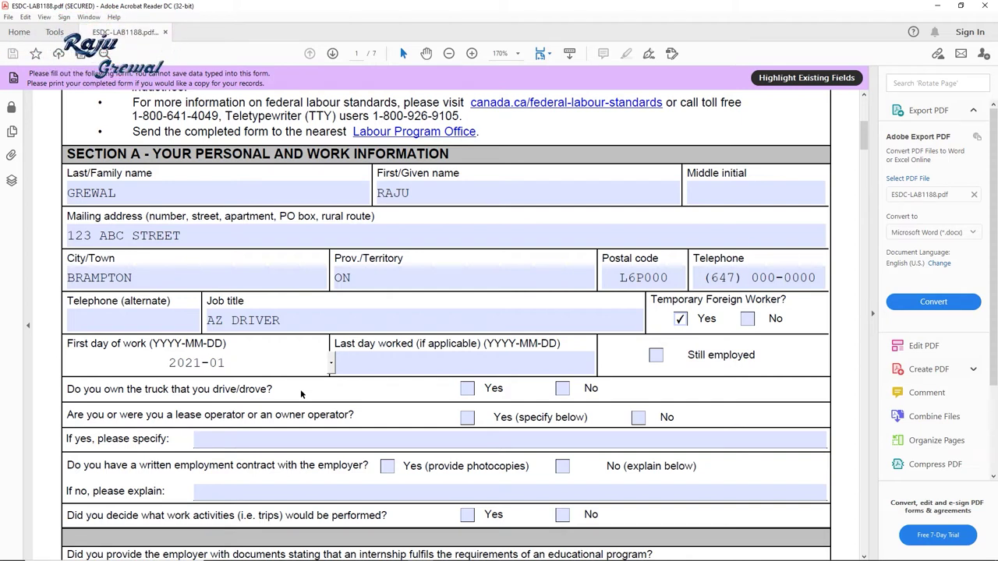
type("-01")
left_click(189, 343)
left_click(196, 343)
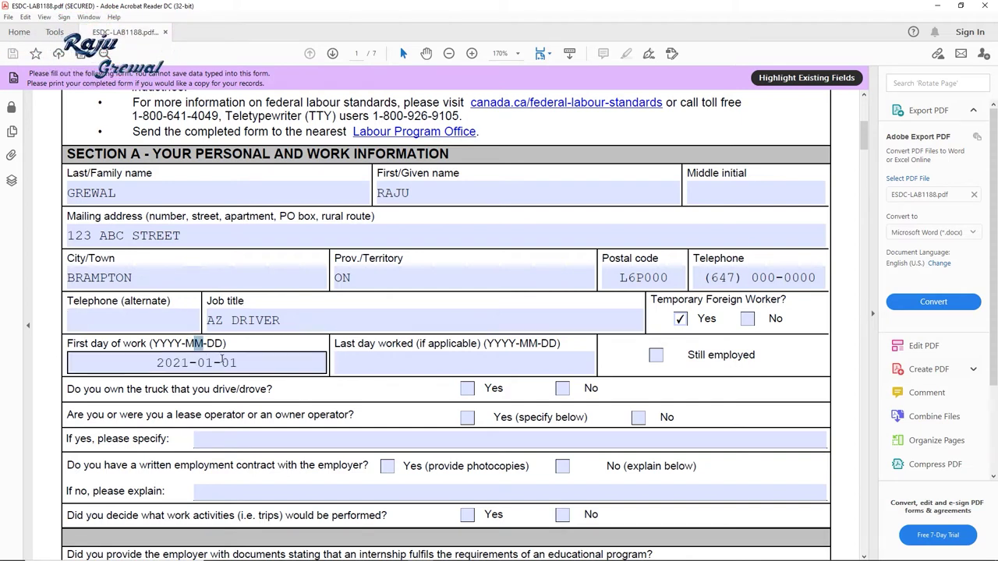
key("BackSpace")
key("BackSpace")
key("BackSpace")
key("BackSpace")
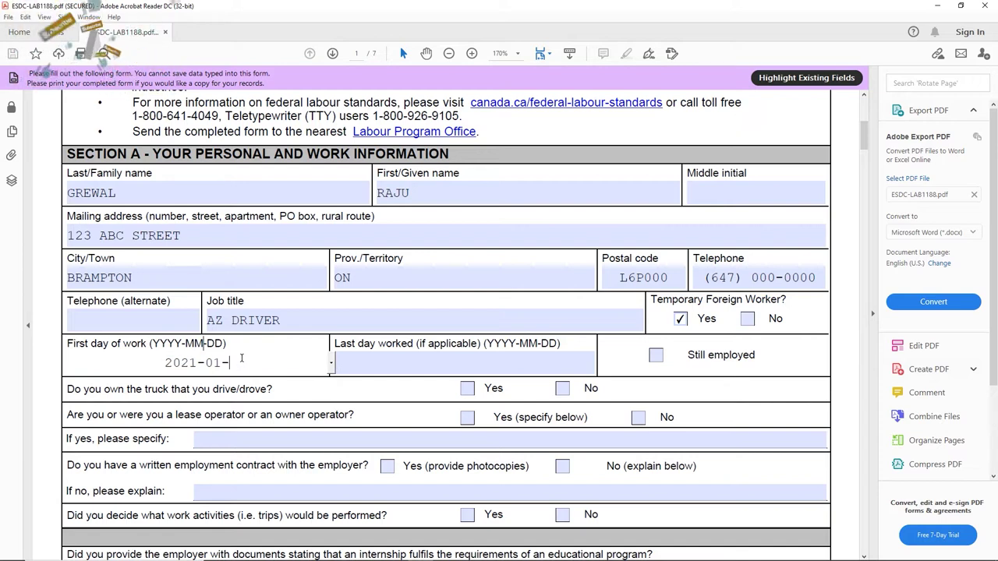
type("1")
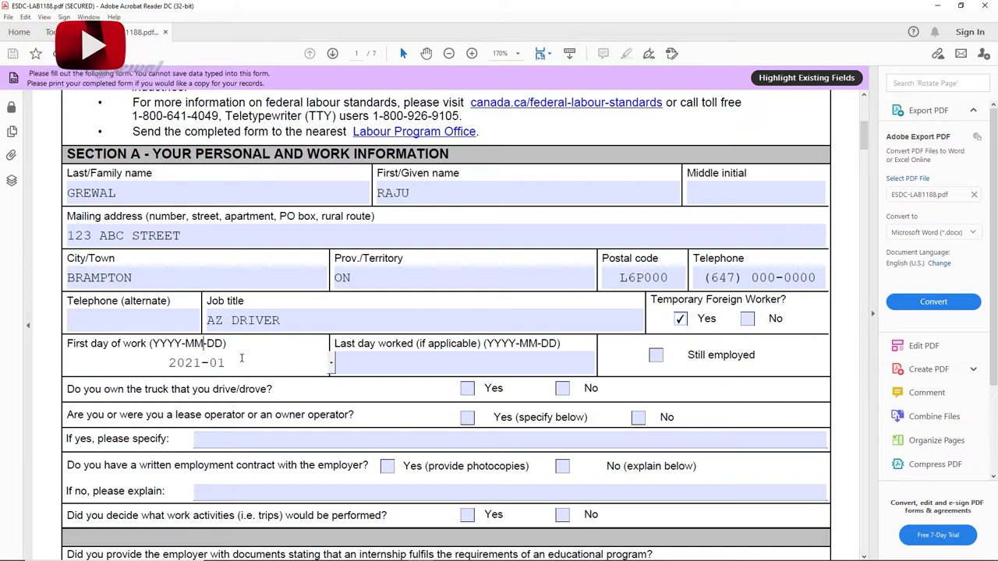
type("-")
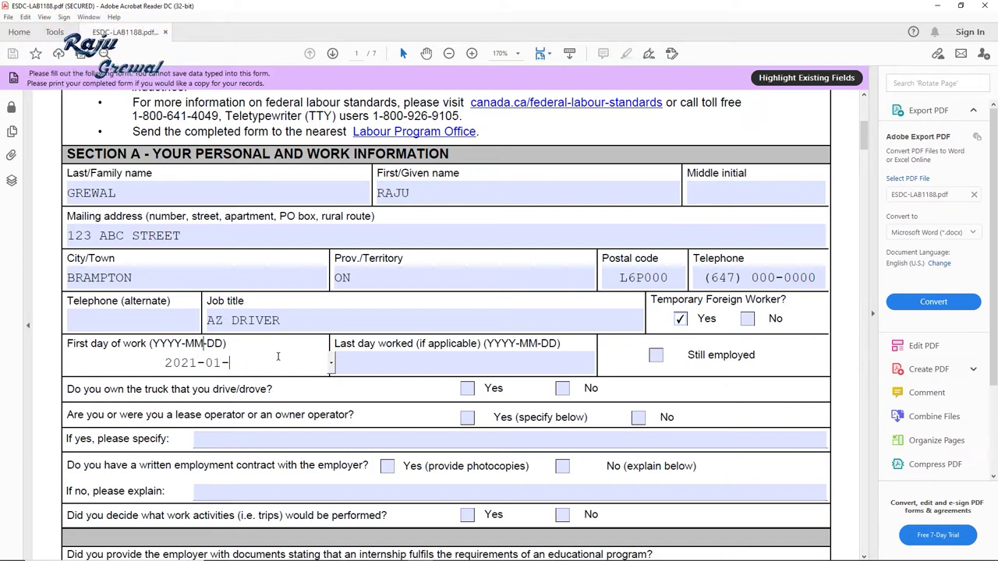
type("31")
Step: Highlight the DD, MM and YYYY parts of the date, then move to Last day worked
double_click(209, 345)
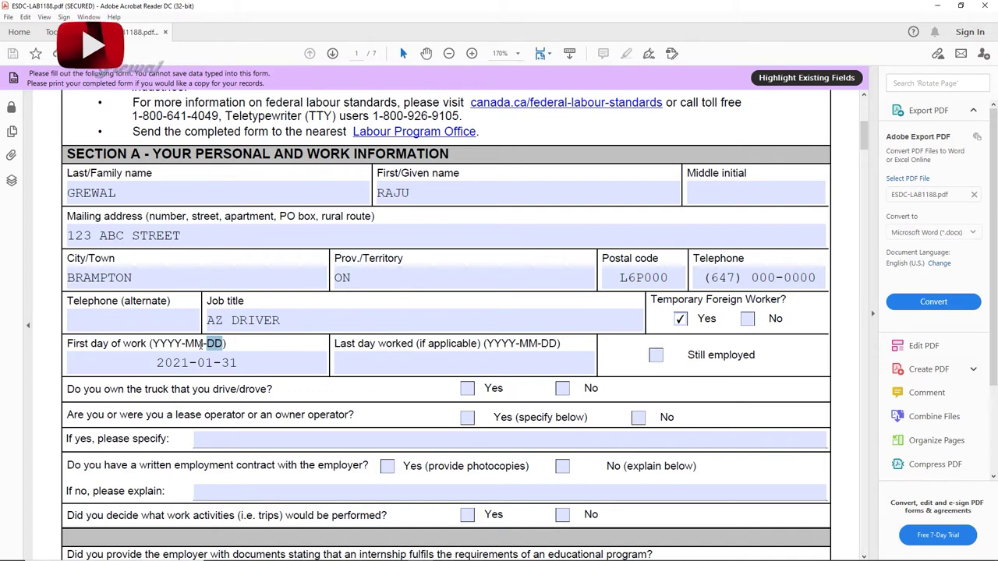
double_click(191, 344)
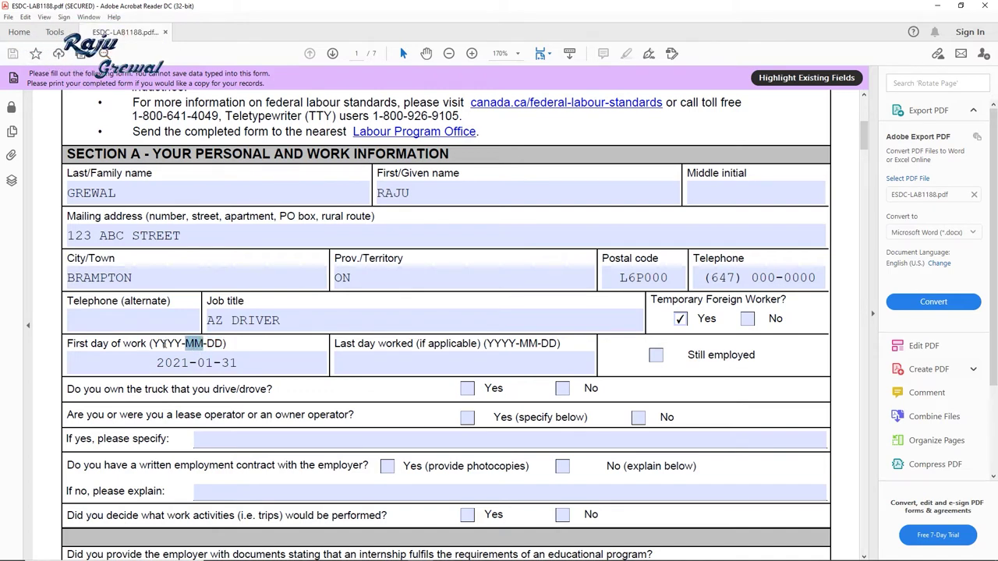
left_click_drag(154, 343, 173, 340)
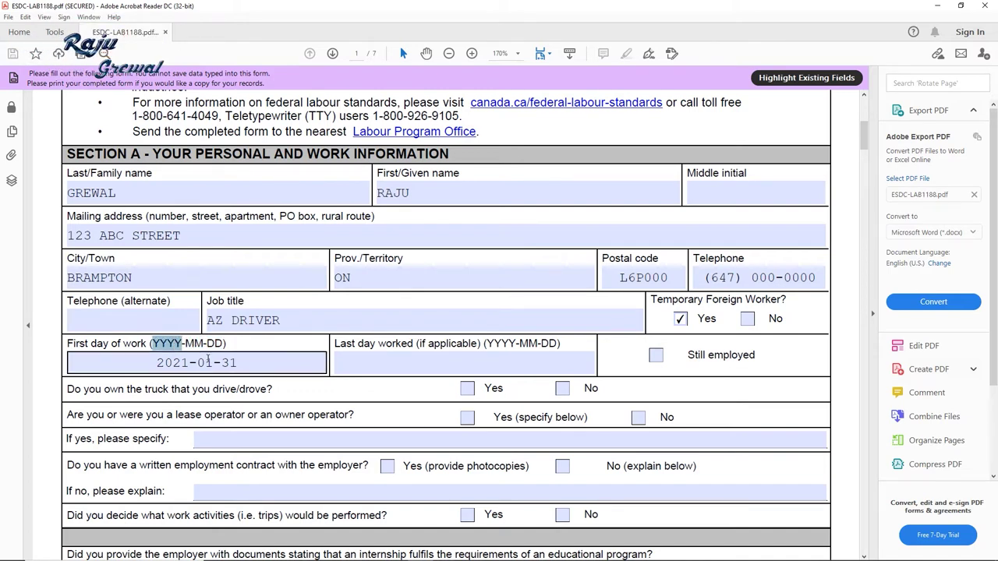
left_click(374, 362)
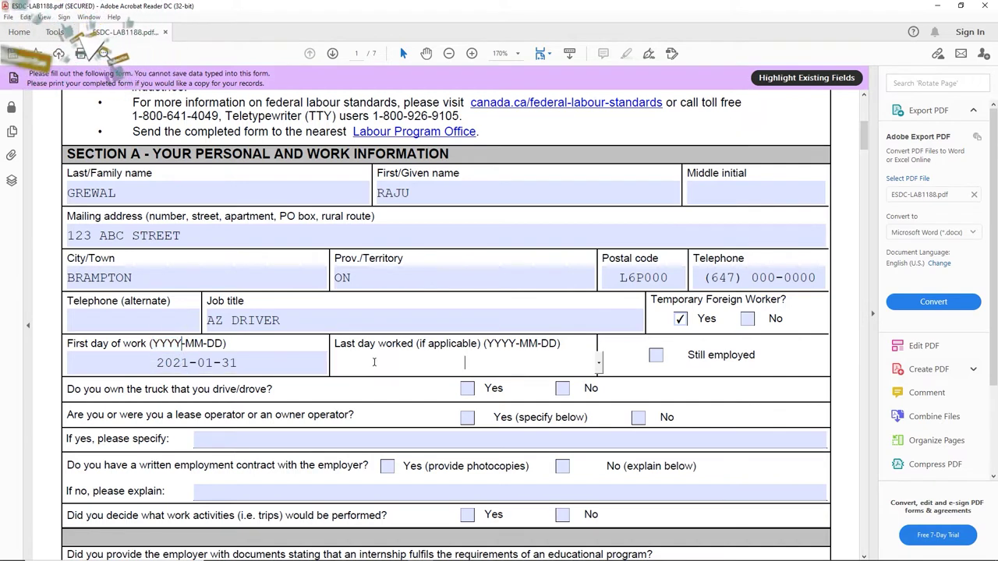
Step: Pick May 1, 2021 from the Last day worked calendar, leaving Still employed unticked
left_click(599, 363)
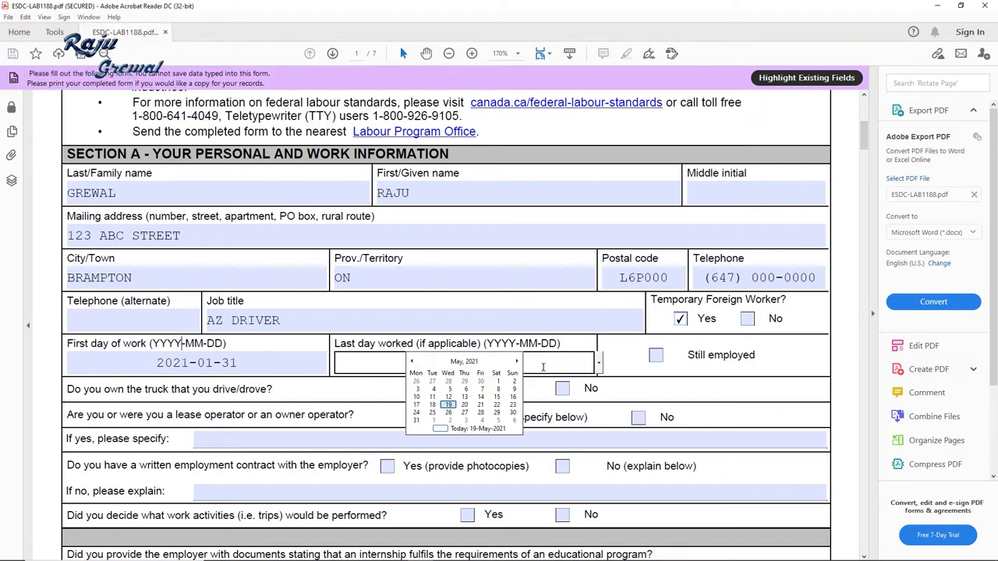
left_click(413, 363)
left_click(413, 363)
left_click(413, 362)
left_click(412, 363)
left_click(412, 362)
left_click(412, 363)
left_click(515, 363)
left_click(515, 363)
left_click(516, 363)
left_click(516, 362)
left_click(516, 363)
left_click(515, 362)
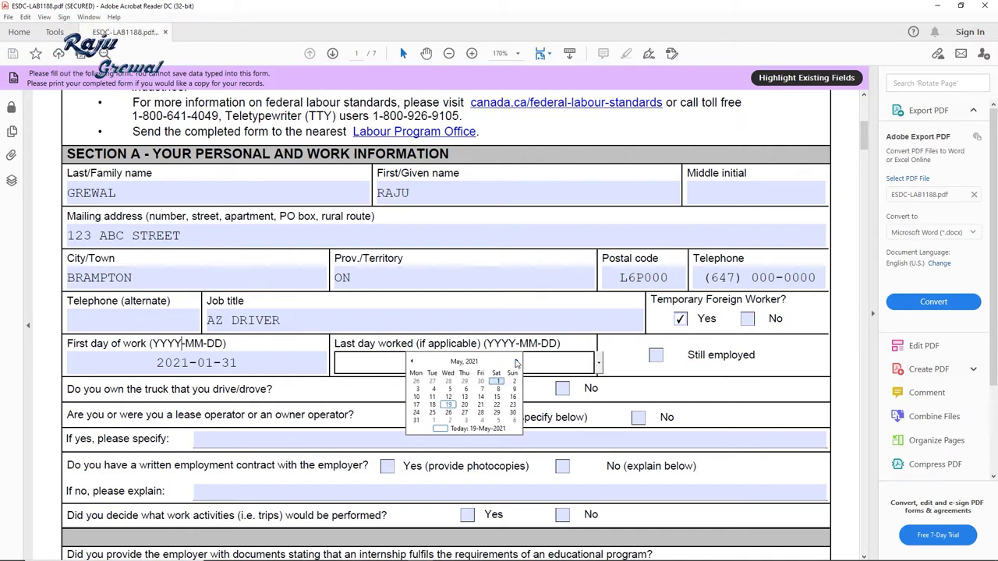
left_click(450, 405)
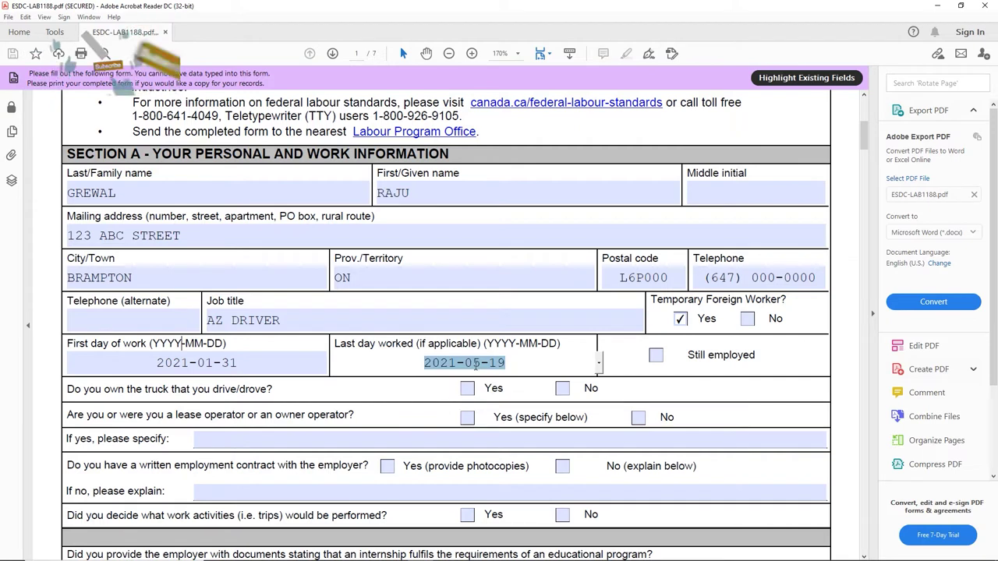
left_click(599, 363)
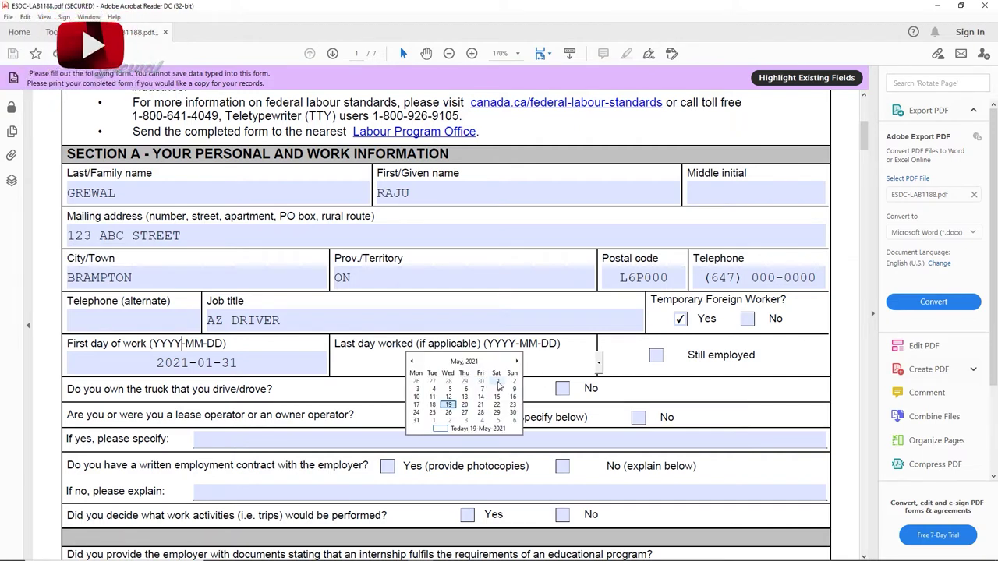
left_click(498, 382)
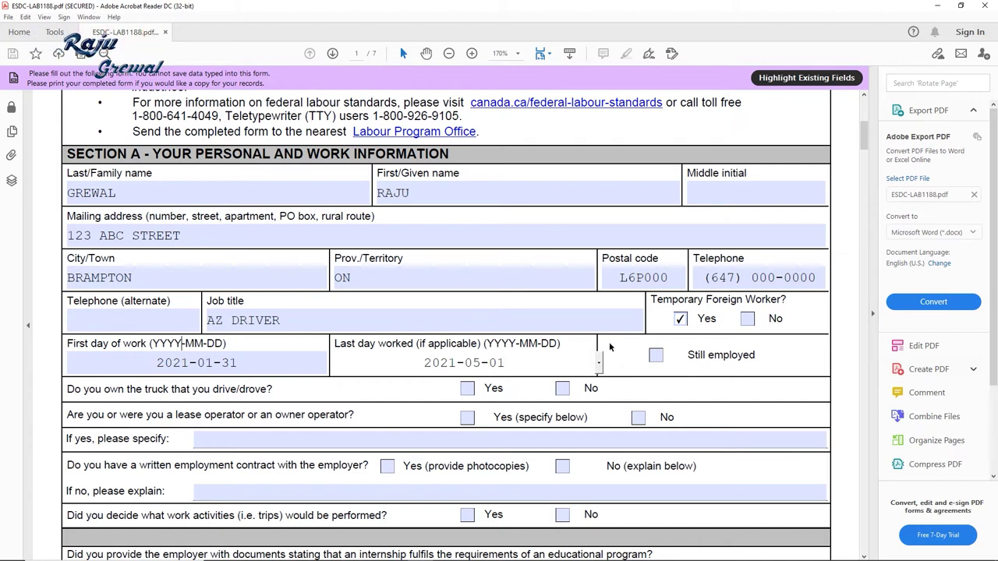
left_click(266, 371)
scroll(255, 369, "down", 1)
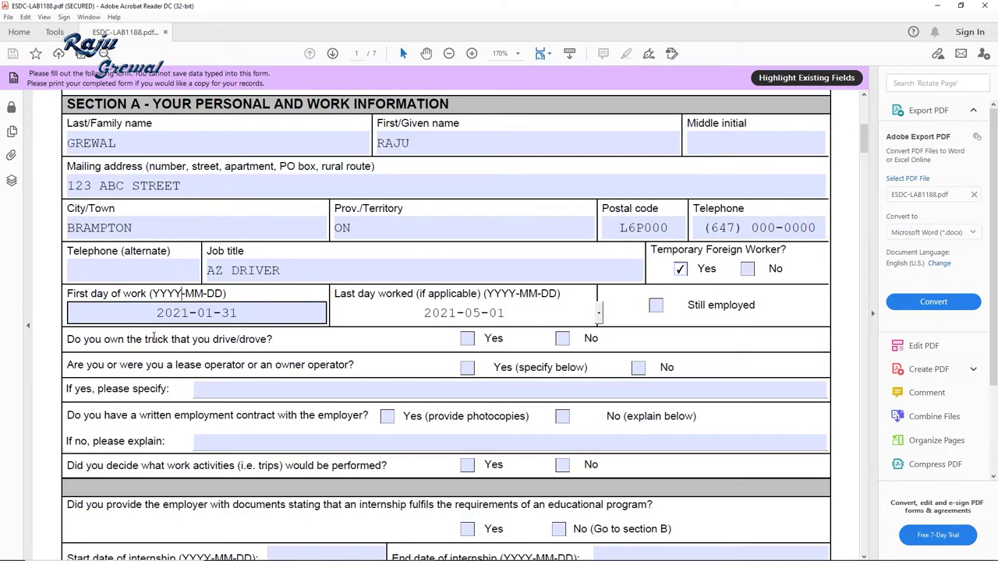
Step: Answer No to owning the truck and to being a lease or owner operator
left_click(137, 341)
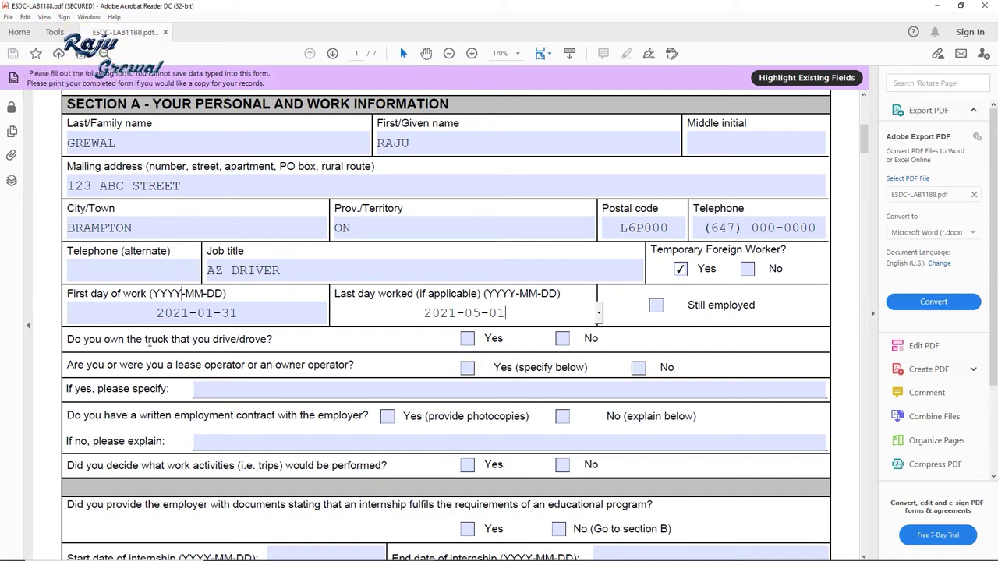
left_click_drag(74, 340, 239, 340)
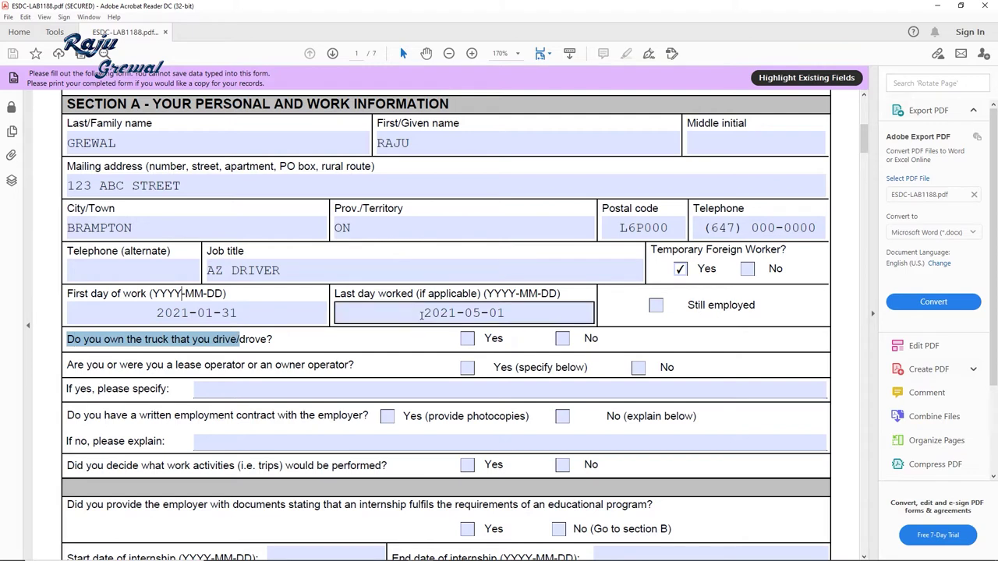
left_click(563, 341)
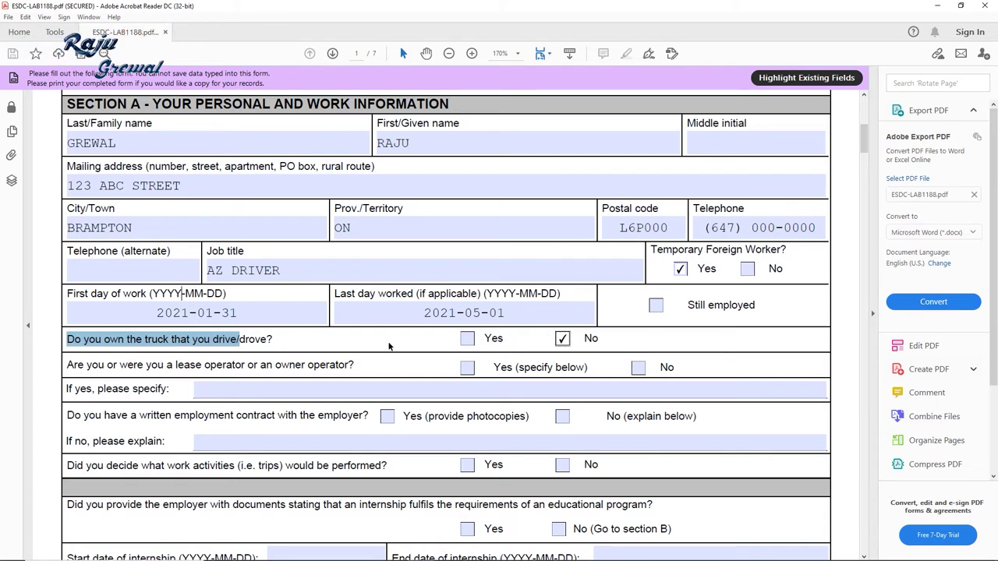
left_click(270, 341)
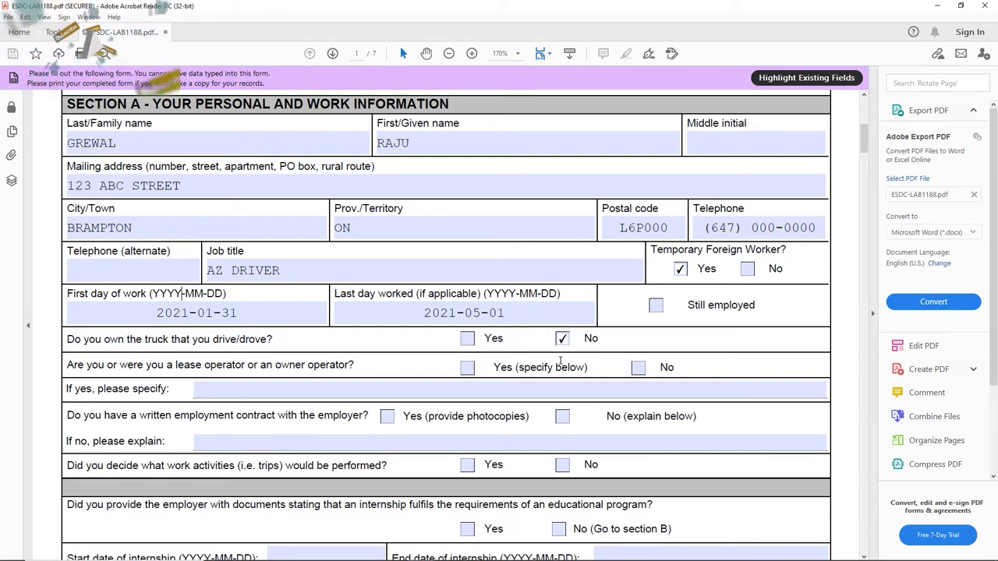
left_click(637, 367)
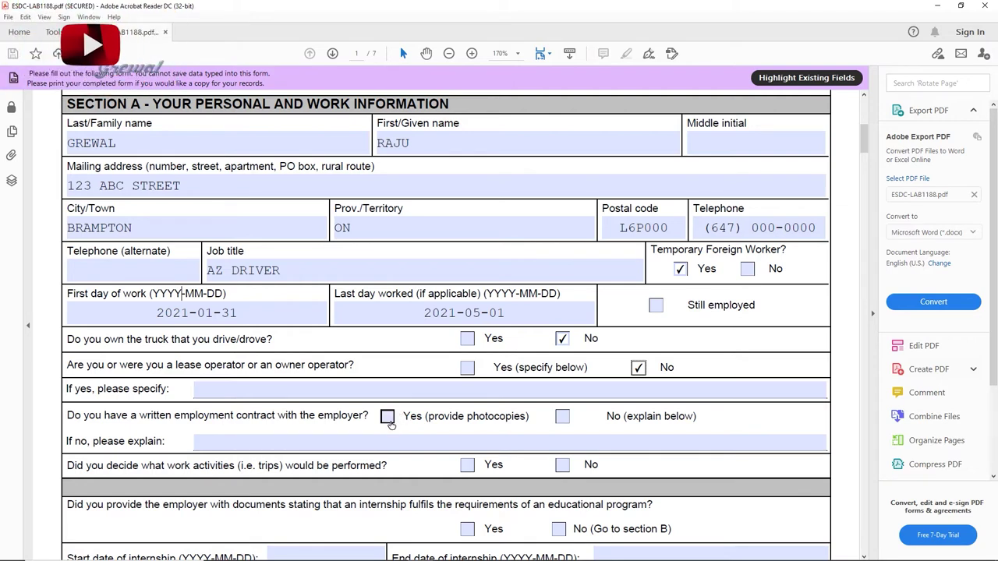
Step: Answer No to a written contract explaining NO CONTRACT WAS SIGNED, and Yes on work activities
left_click(563, 418)
left_click(487, 439)
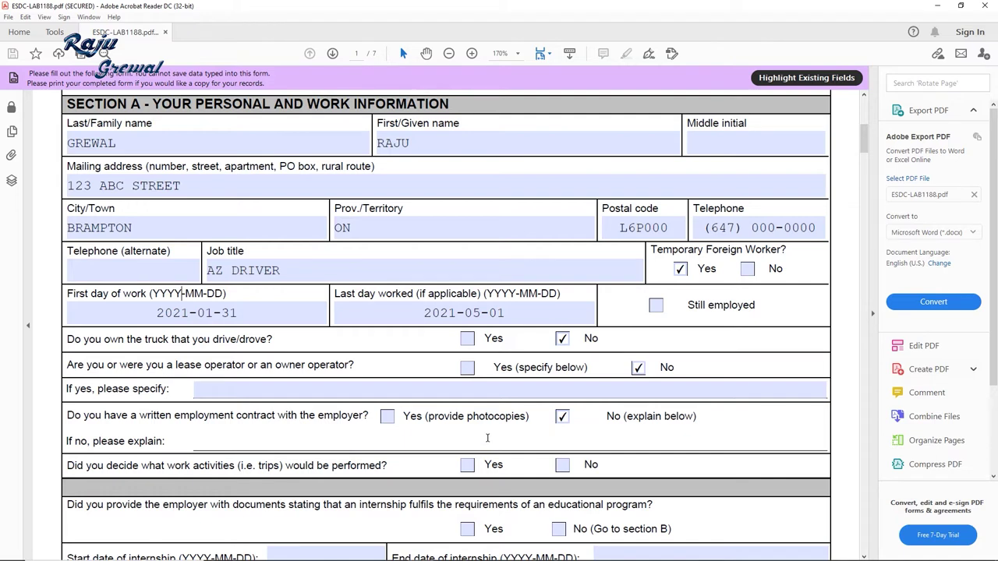
type("N")
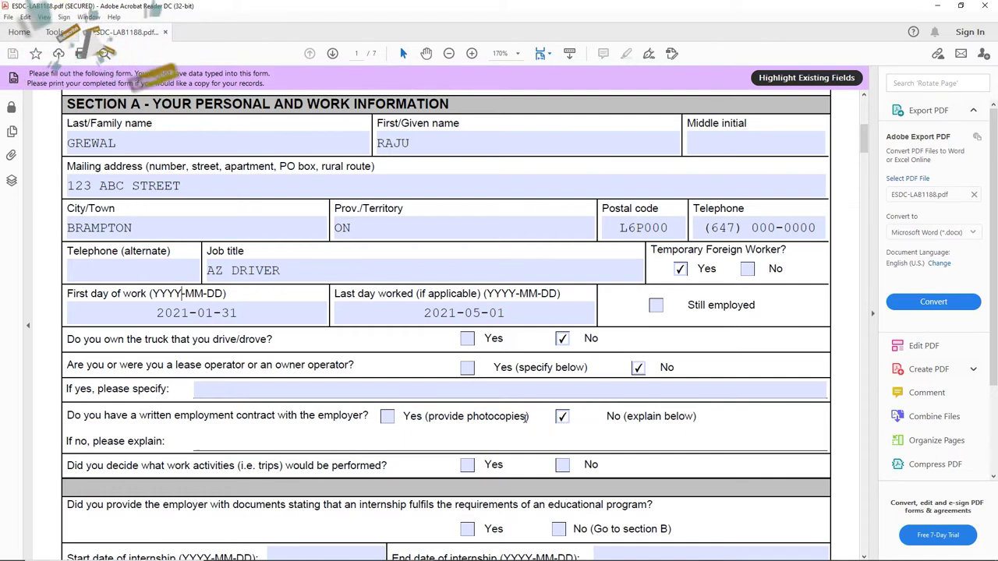
type("O C")
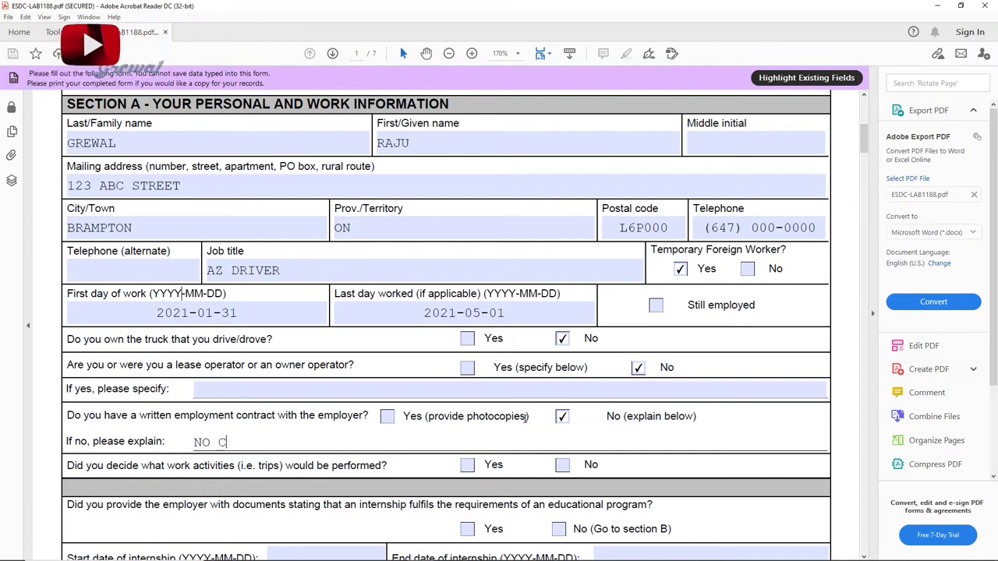
type("ONTRAC")
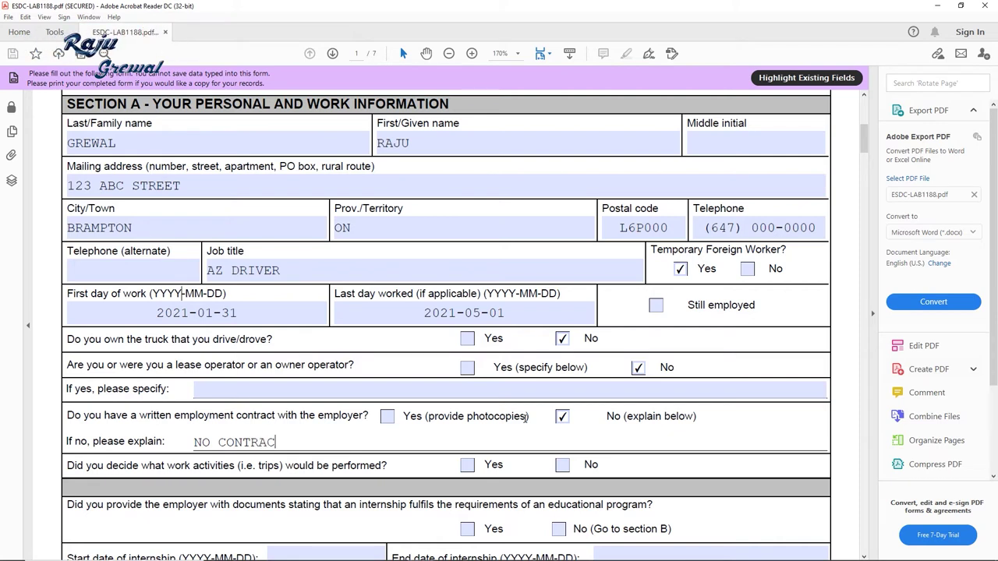
type("T ")
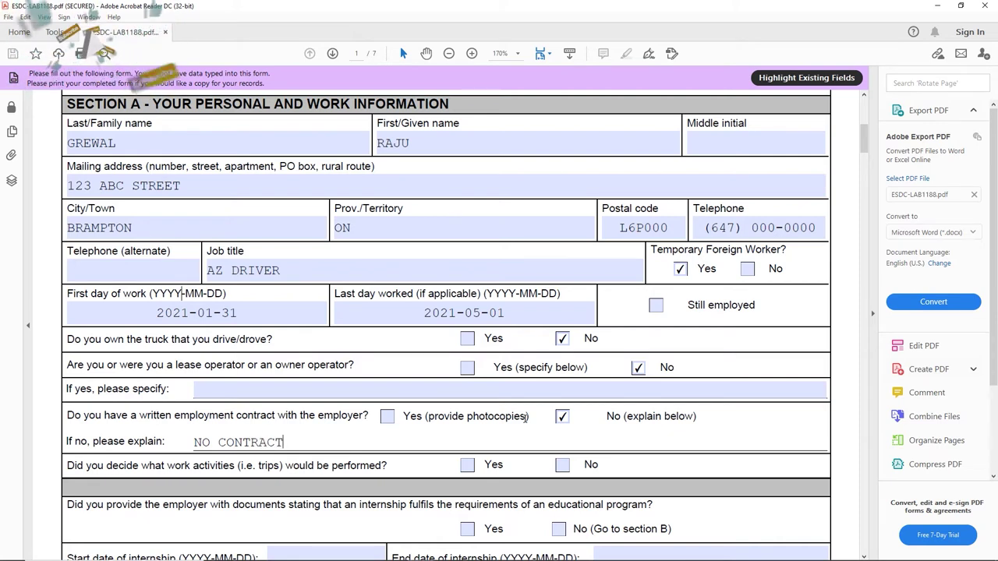
type("WAS")
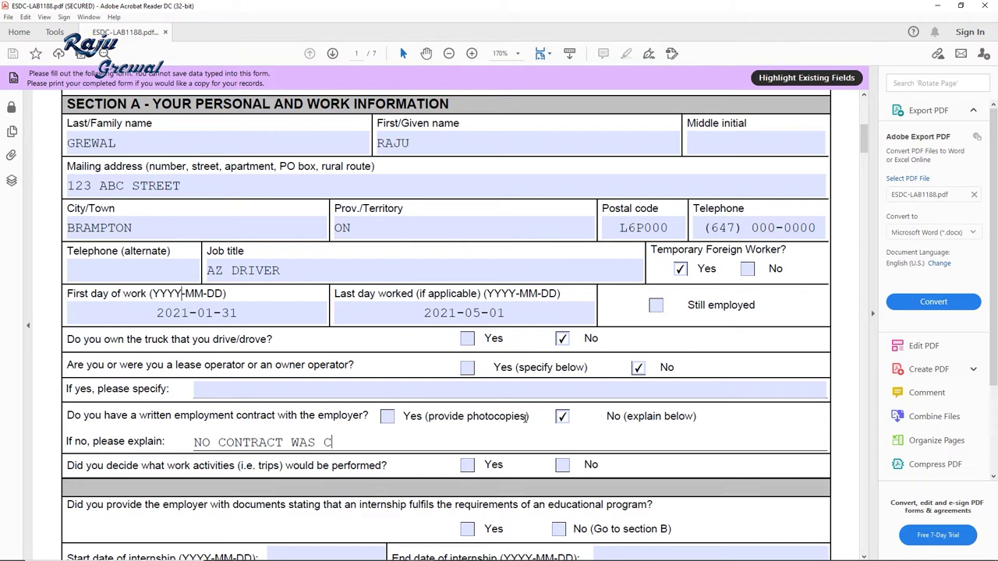
key("BackSpace")
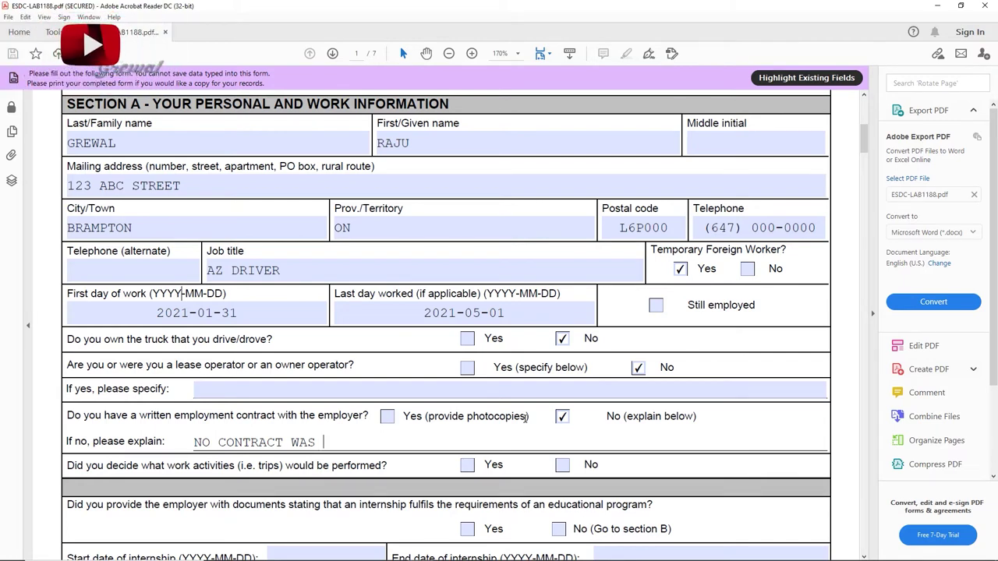
type("SIGNED")
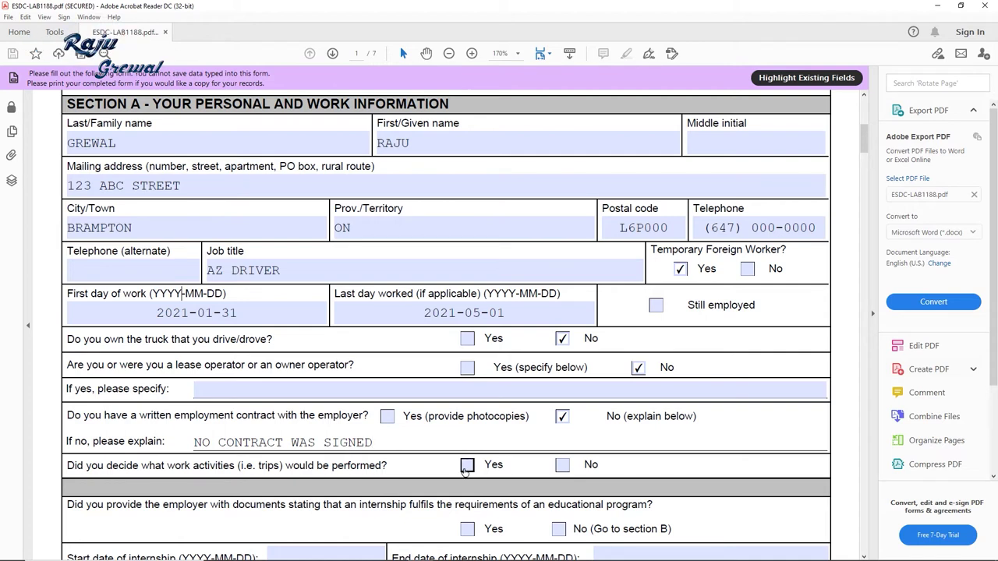
left_click(467, 466)
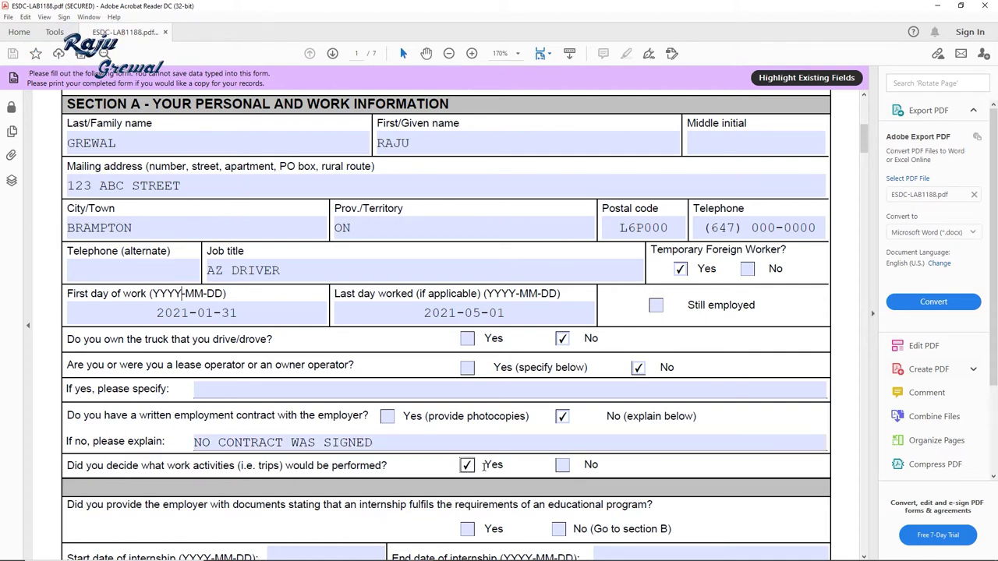
Step: Answer No (Go to section B) on internship documents and reach the employer's full legal name field
scroll(507, 452, "down", 3)
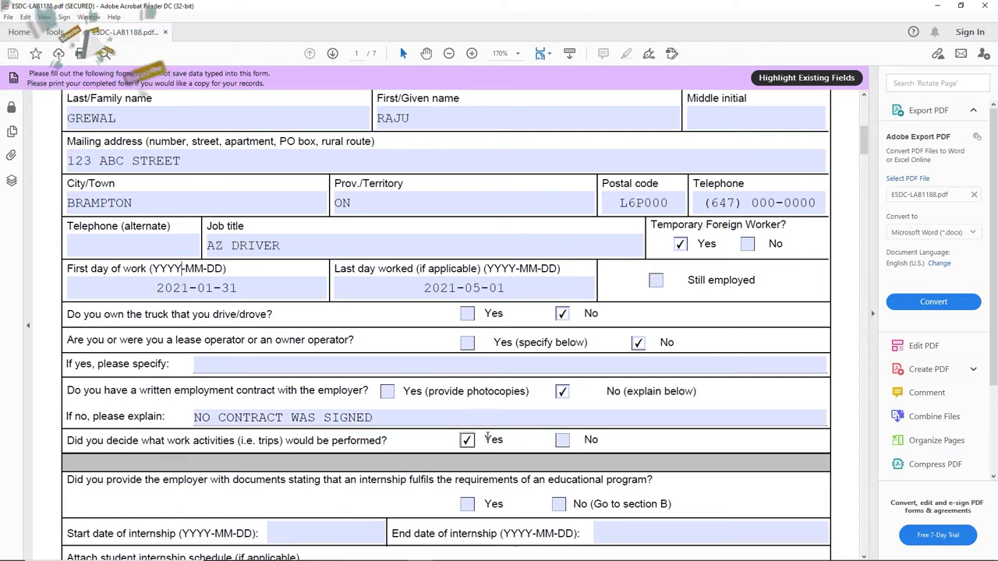
scroll(142, 396, "down", 3)
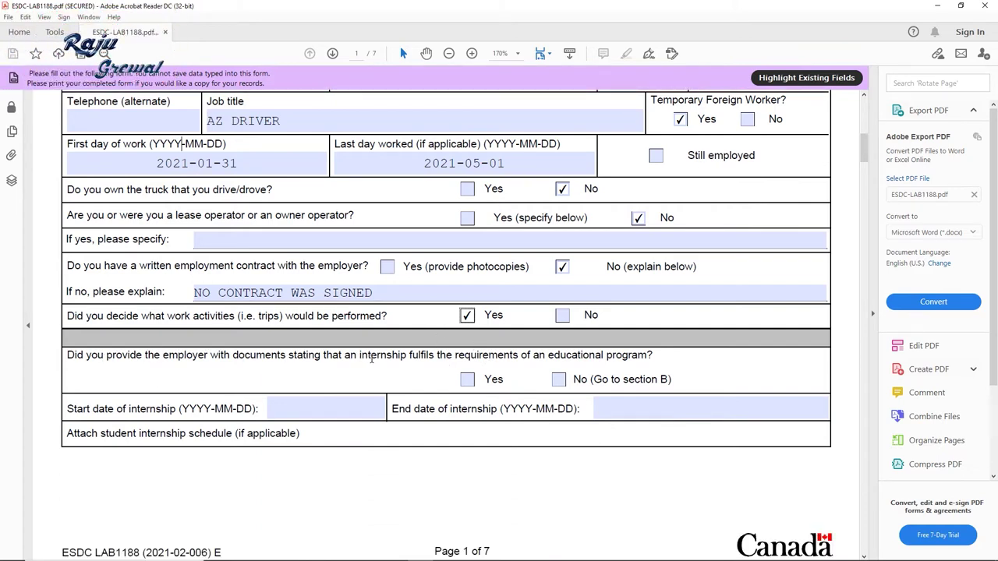
scroll(574, 357, "down", 1)
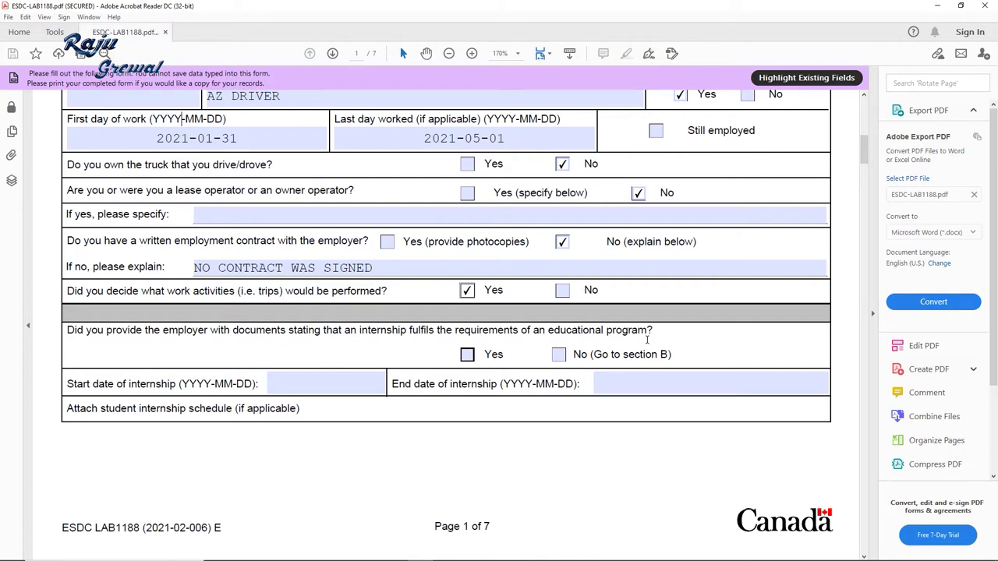
left_click(567, 355)
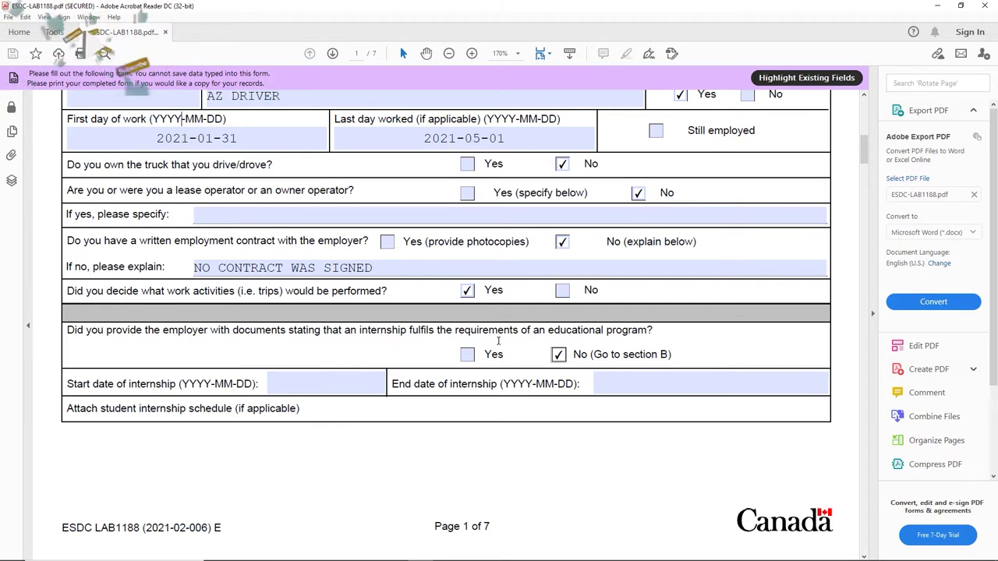
left_click_drag(574, 355, 674, 355)
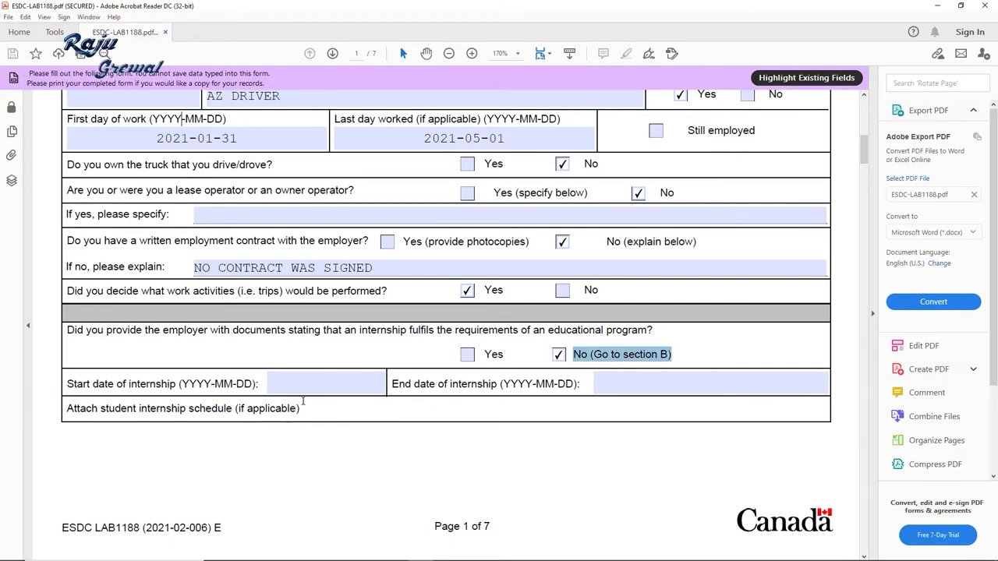
scroll(438, 415, "down", 4)
scroll(304, 400, "down", 3)
left_click(195, 376)
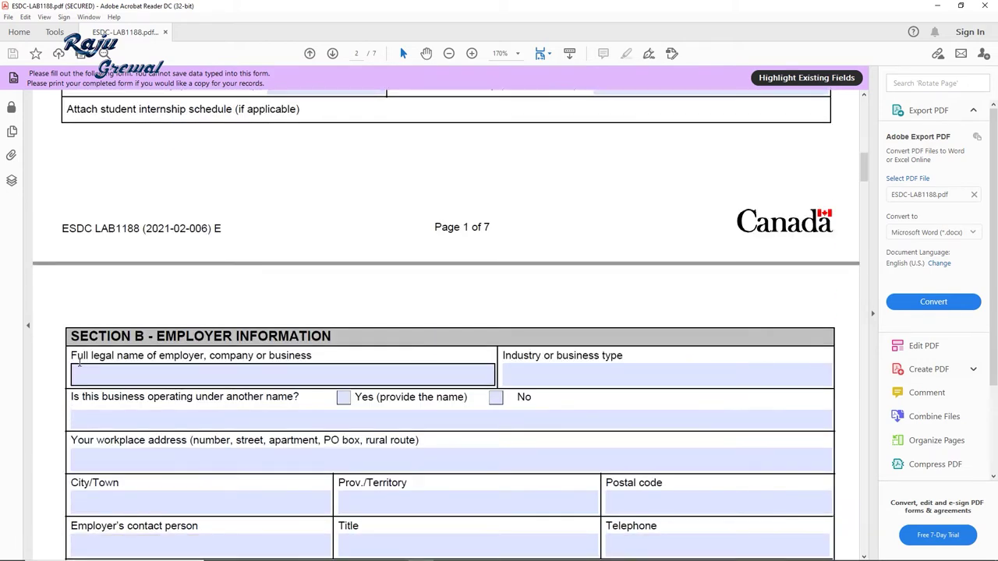
scroll(136, 328, "down", 2)
Step: Enter THAGG TRANSPORT as the employer's full legal name and TRUCKING COMPANY as the industry type
scroll(136, 328, "down", 2)
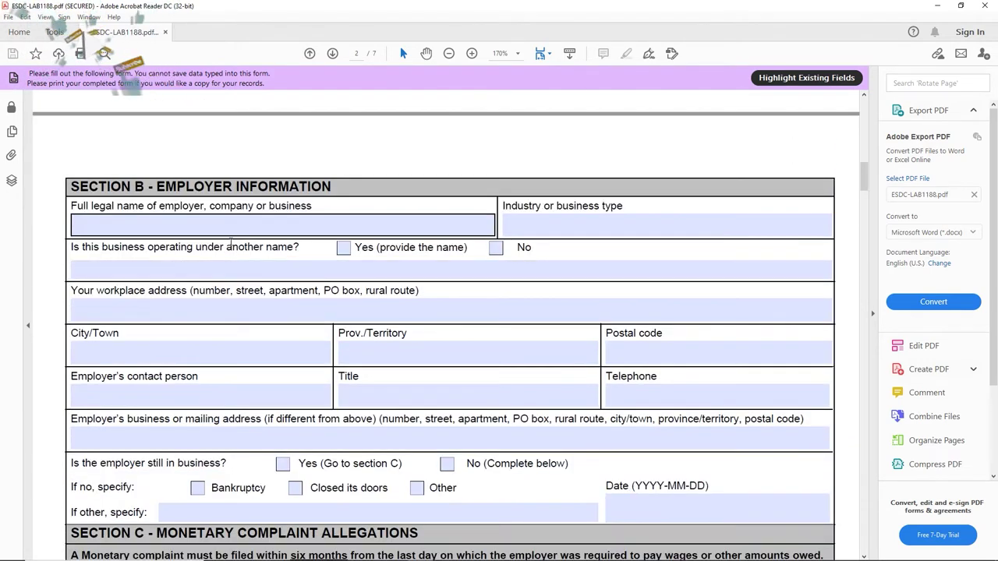
left_click(253, 225)
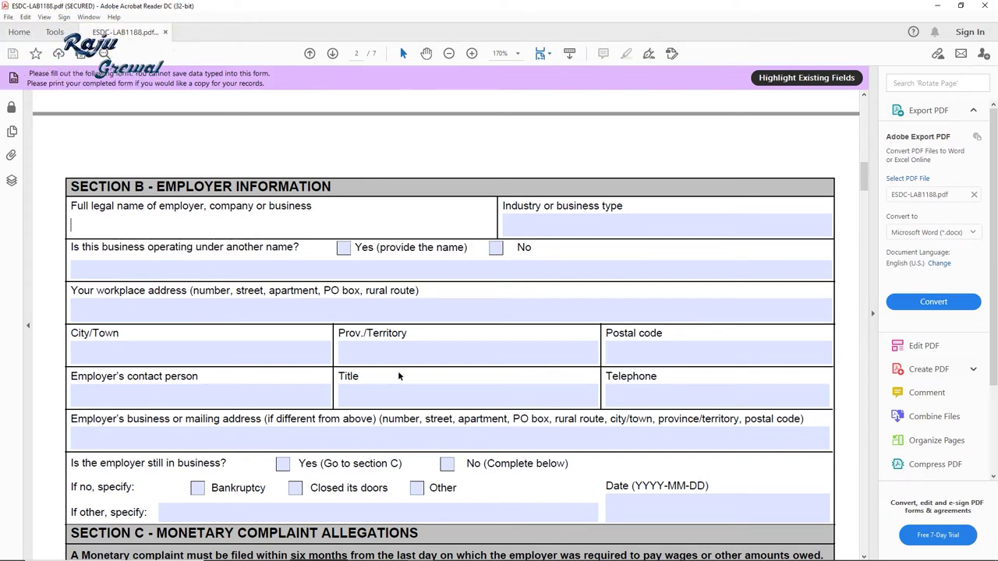
type("THA")
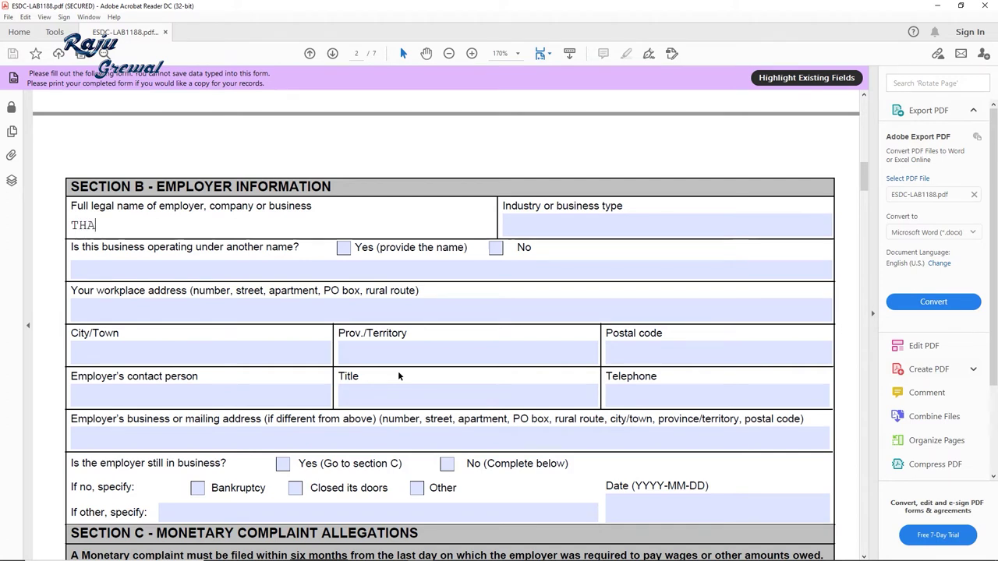
type("GG ")
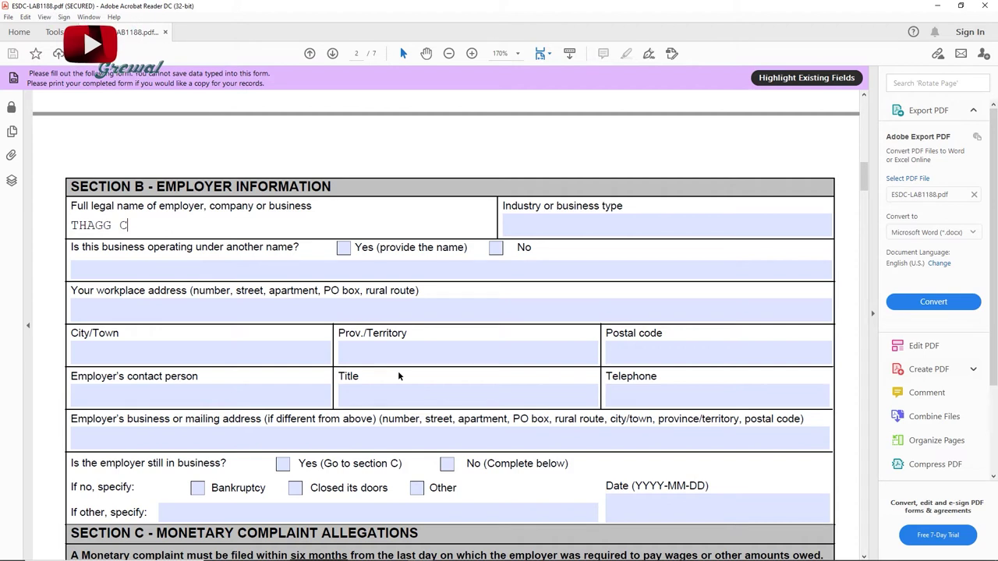
type("COMPANY")
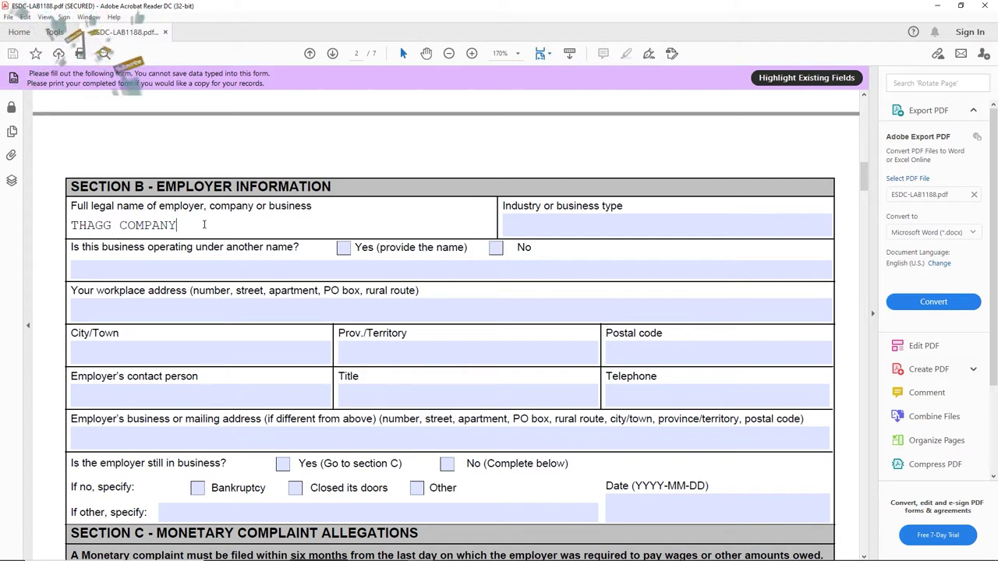
key("BackSpace")
key("BackSpace")
key("BackSpace")
key("BackSpace")
key("BackSpace")
key("BackSpace")
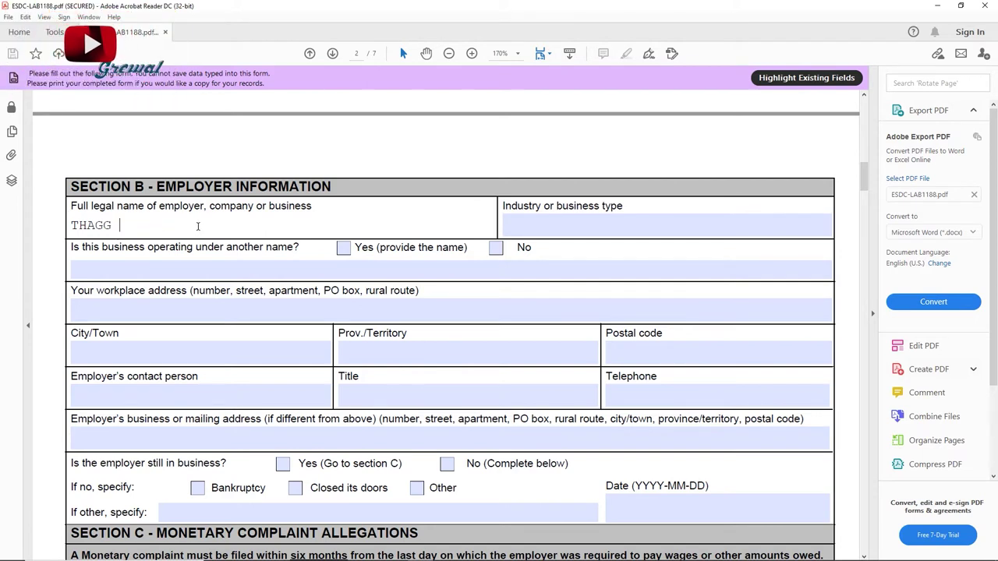
type("RANSPORT")
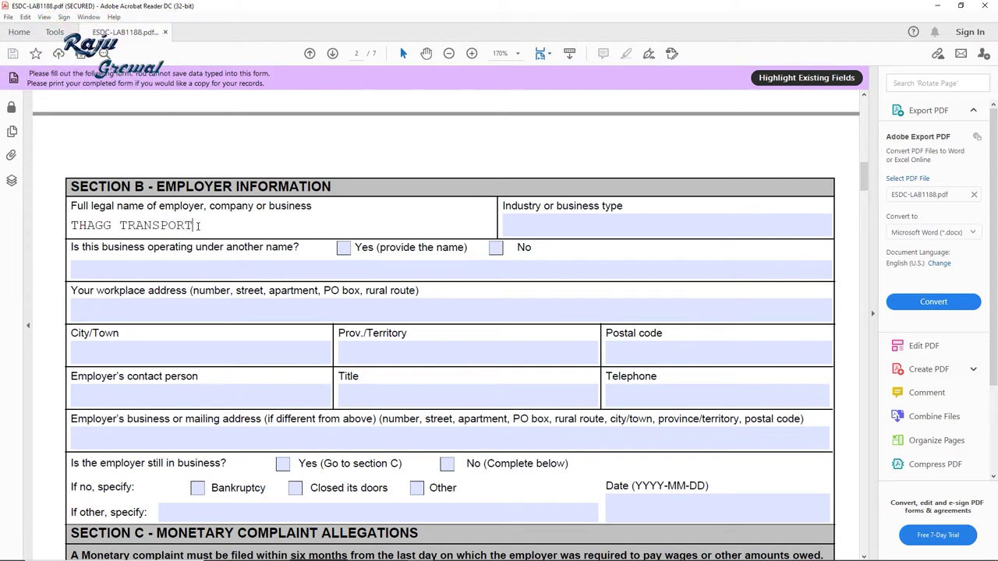
key("Tab")
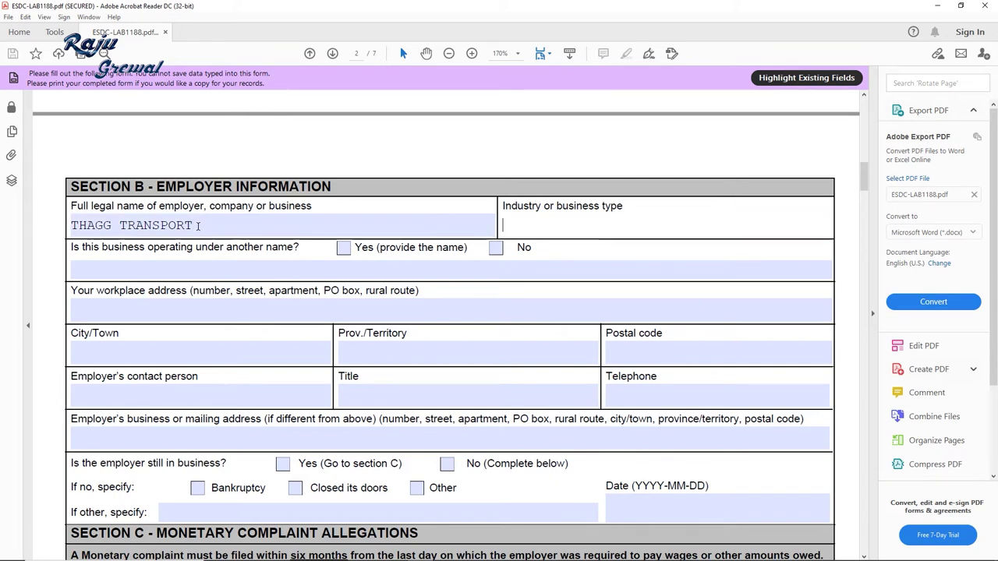
type("T")
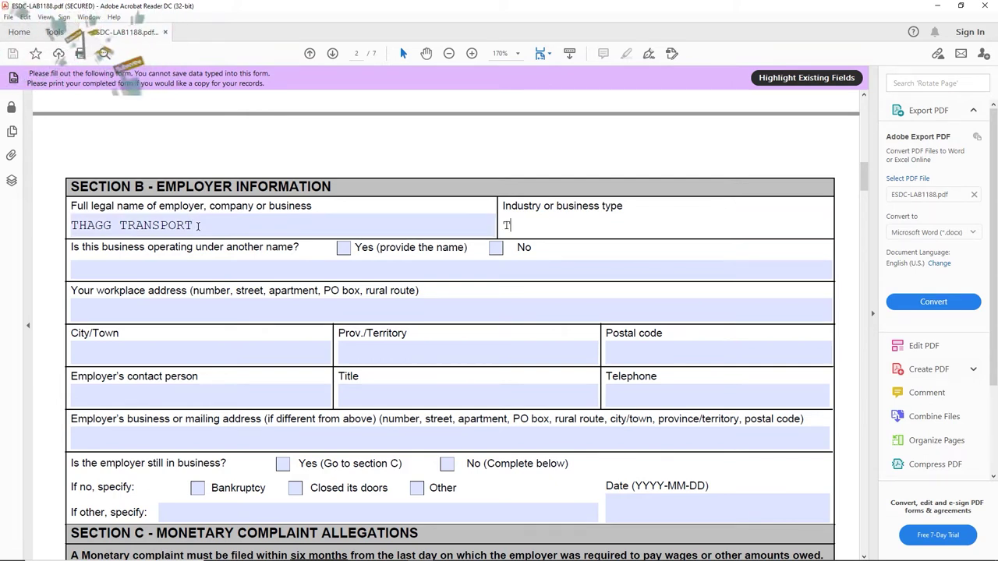
type("RUCKING CO")
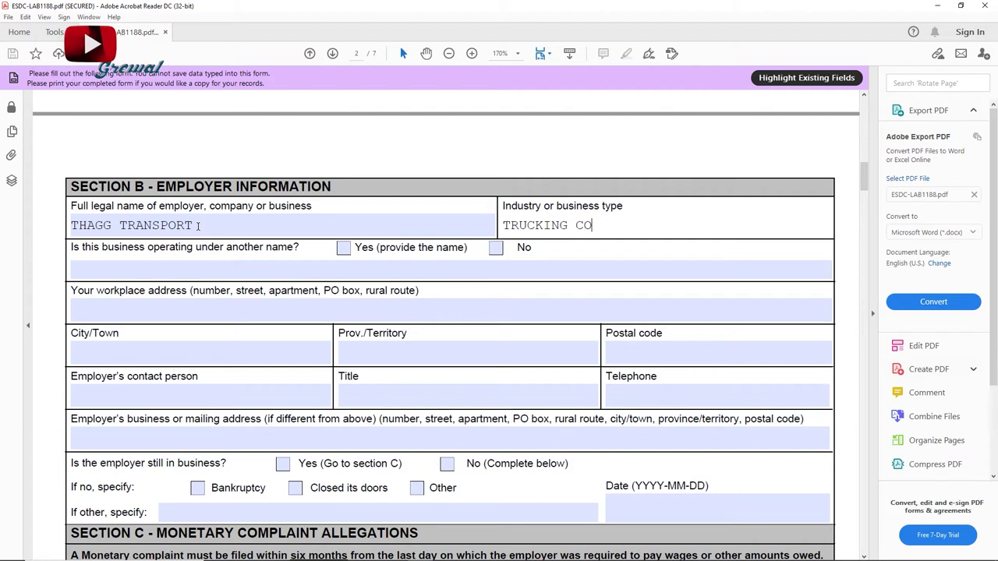
type("MPANY")
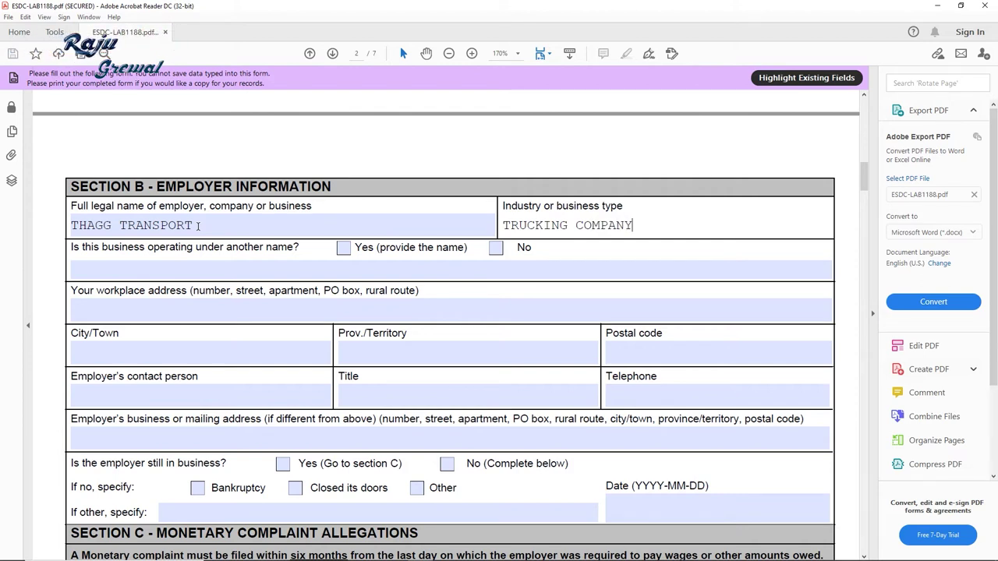
key("Tab")
left_click(318, 225)
left_click(91, 264)
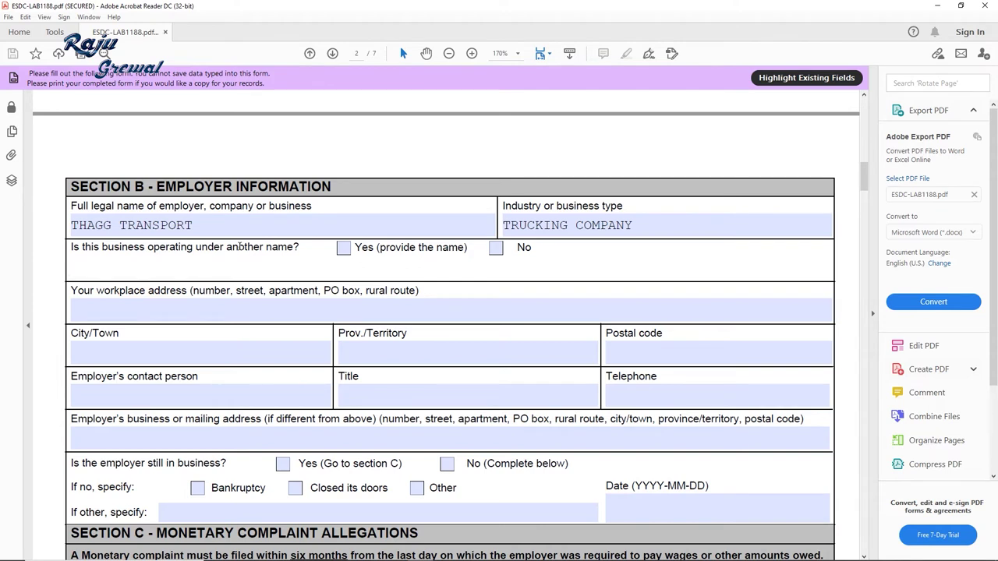
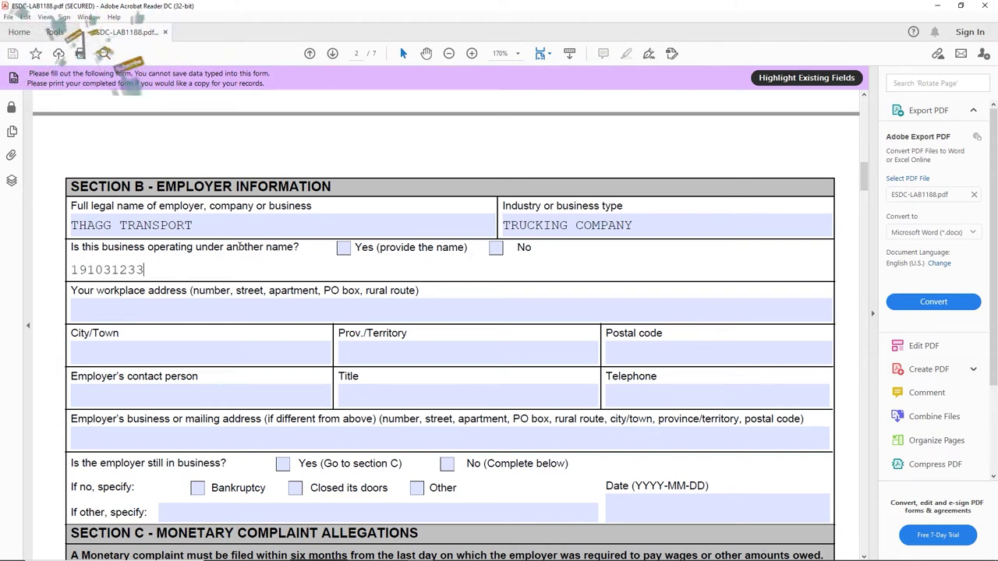
Step: Type 000000000 ONTARIO INC as the other business name and tick Yes
type("000000000")
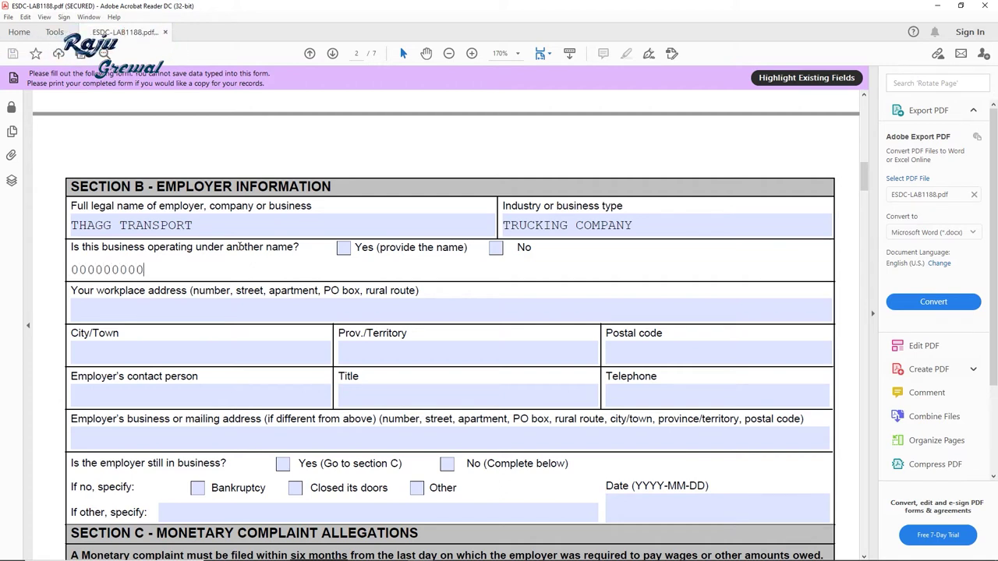
type(" CANADA INC")
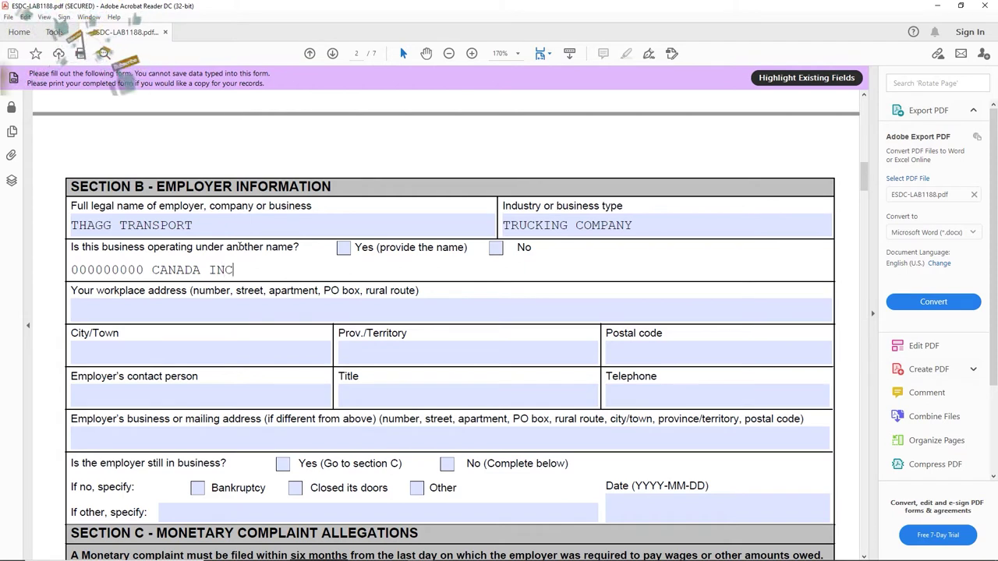
key("BackSpace")
key("BackSpace")
key("BackSpace")
key("BackSpace")
key("BackSpace")
key("BackSpace")
key("BackSpace")
key("BackSpace")
key("BackSpace")
key("BackSpace")
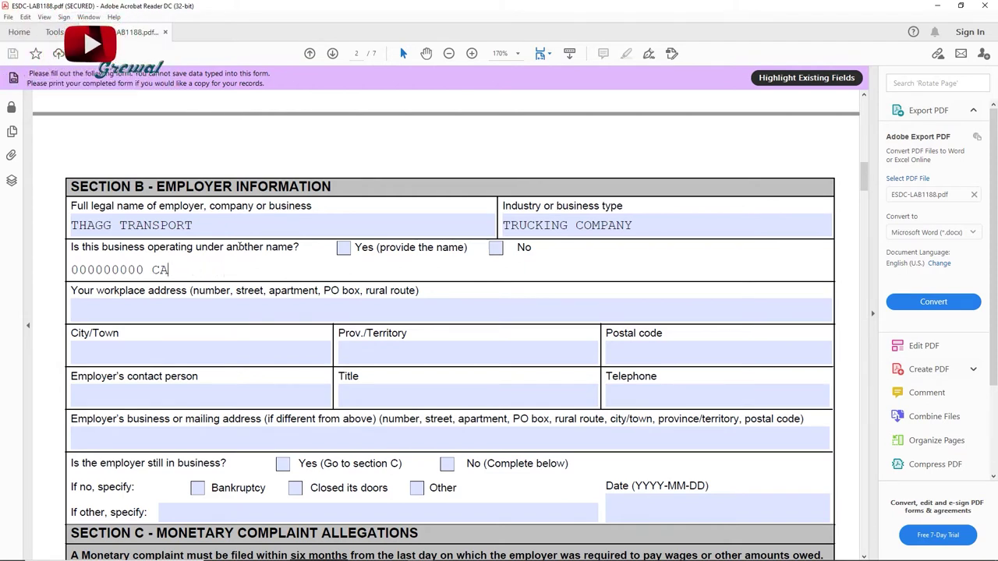
type("ONTARIO IN")
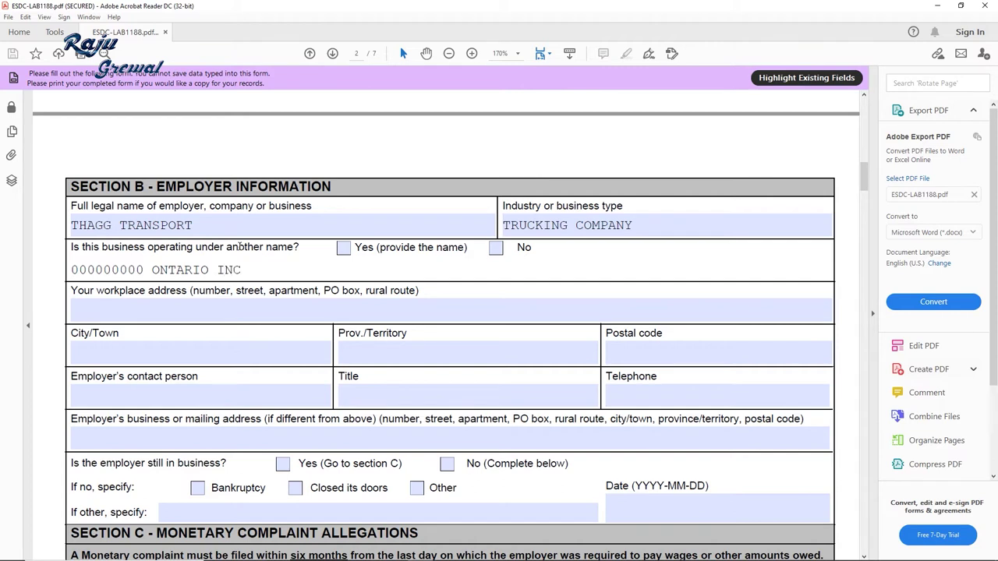
left_click(343, 248)
Step: Clear and re-paste the other name 000000000 ONTARIO INC, leaving the answer at Yes
left_click_drag(243, 270, 141, 269)
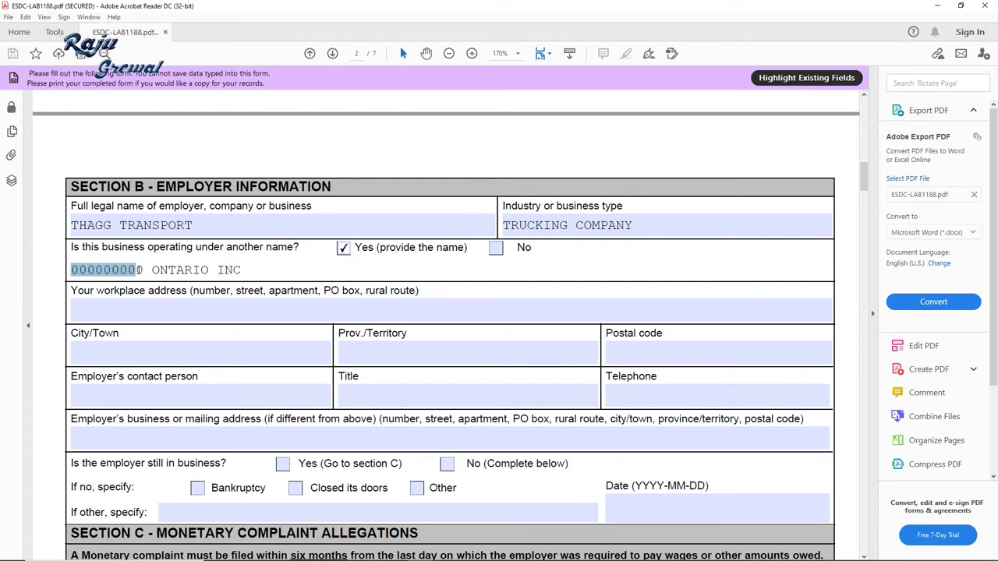
left_click(256, 265)
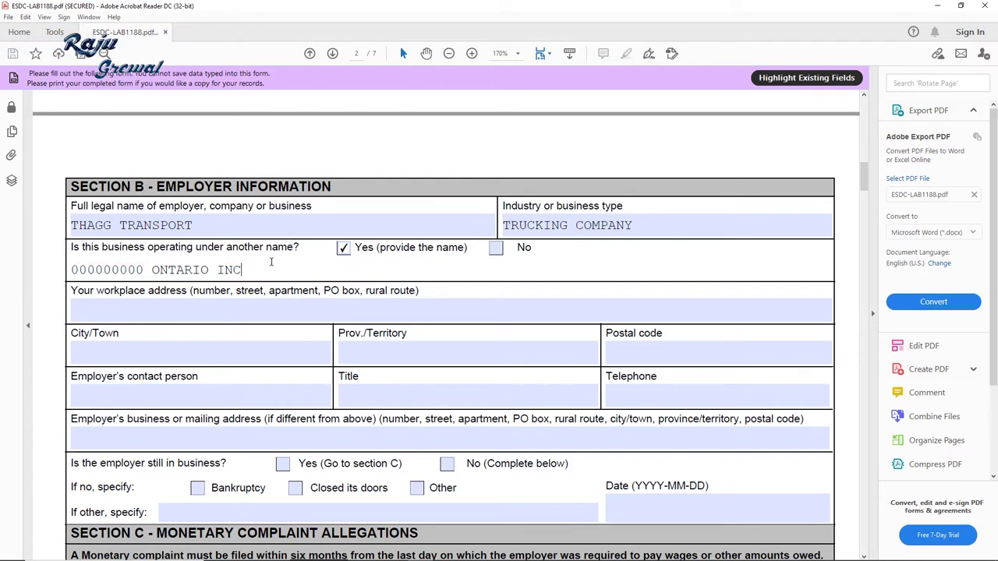
left_click(496, 248)
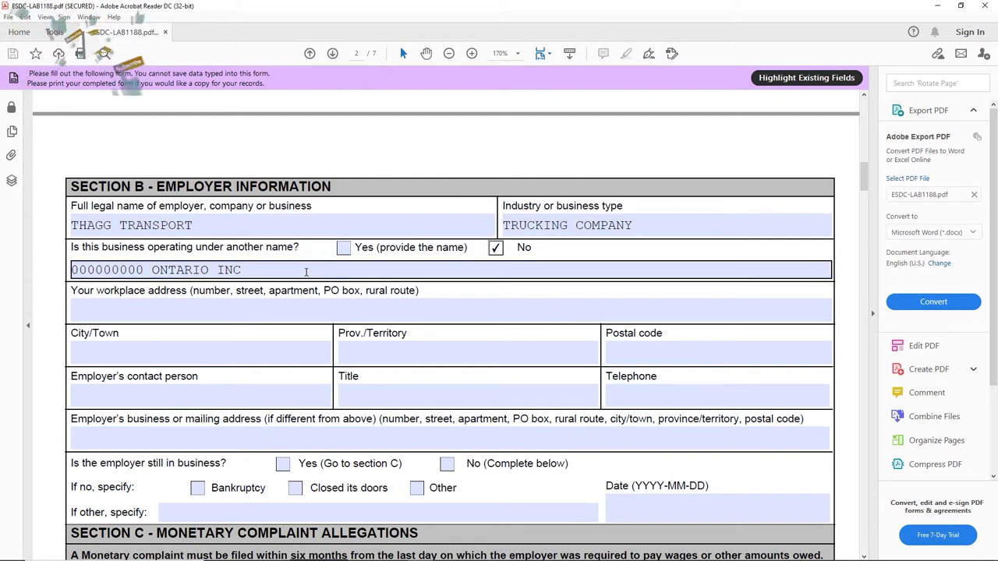
left_click_drag(305, 273, 159, 270)
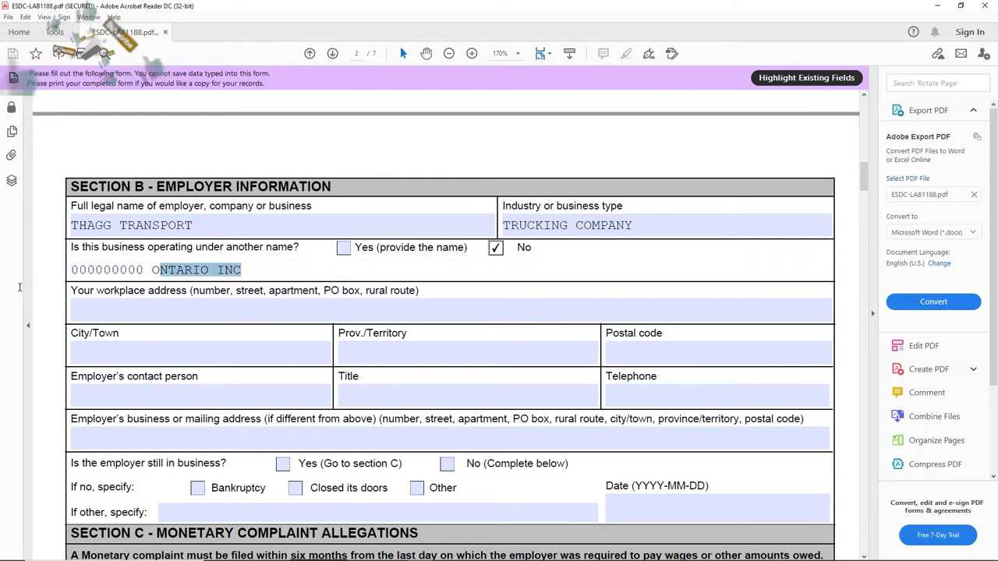
triple_click(254, 269)
key("ctrl+c")
key("BackSpace")
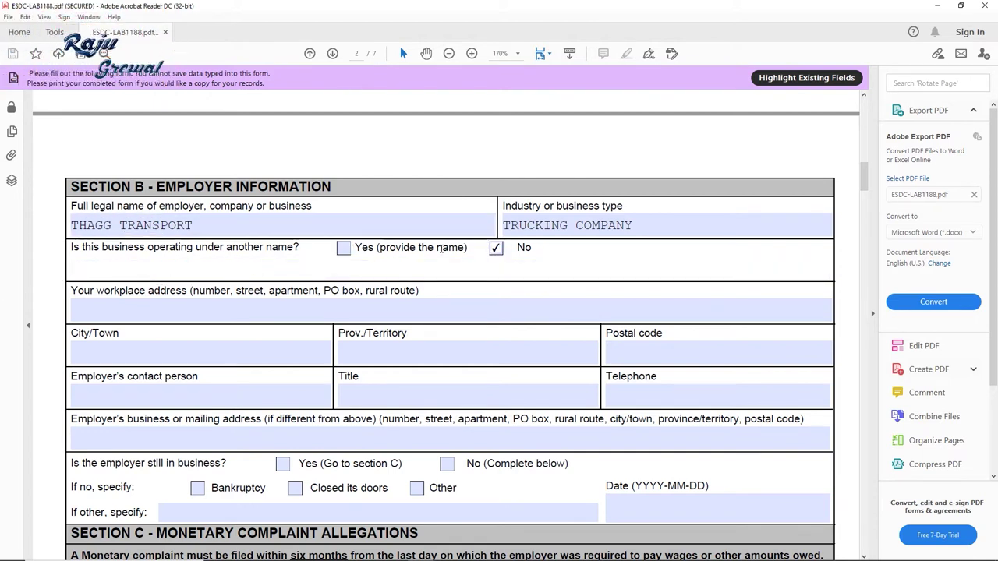
left_click(320, 248)
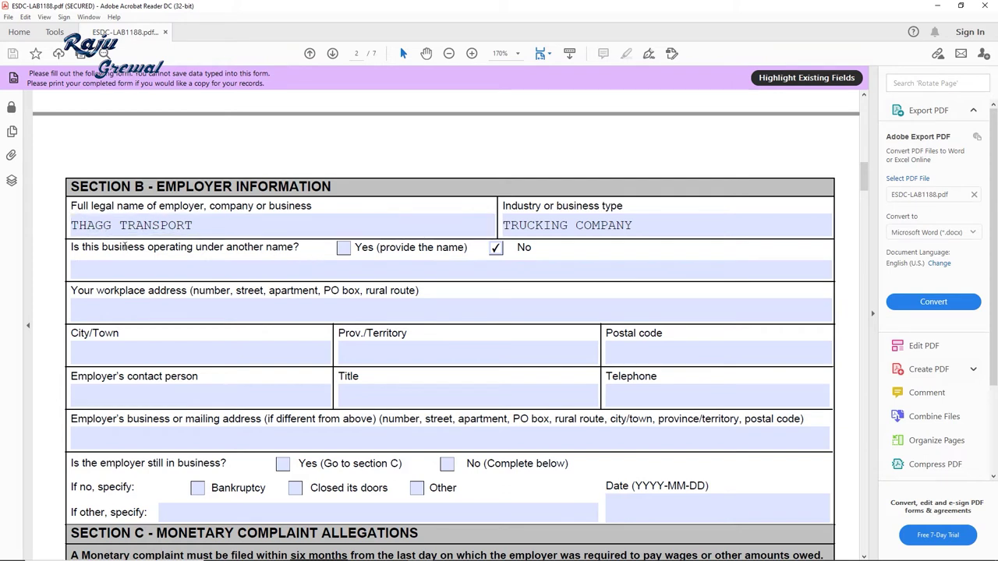
left_click(341, 248)
left_click(262, 266)
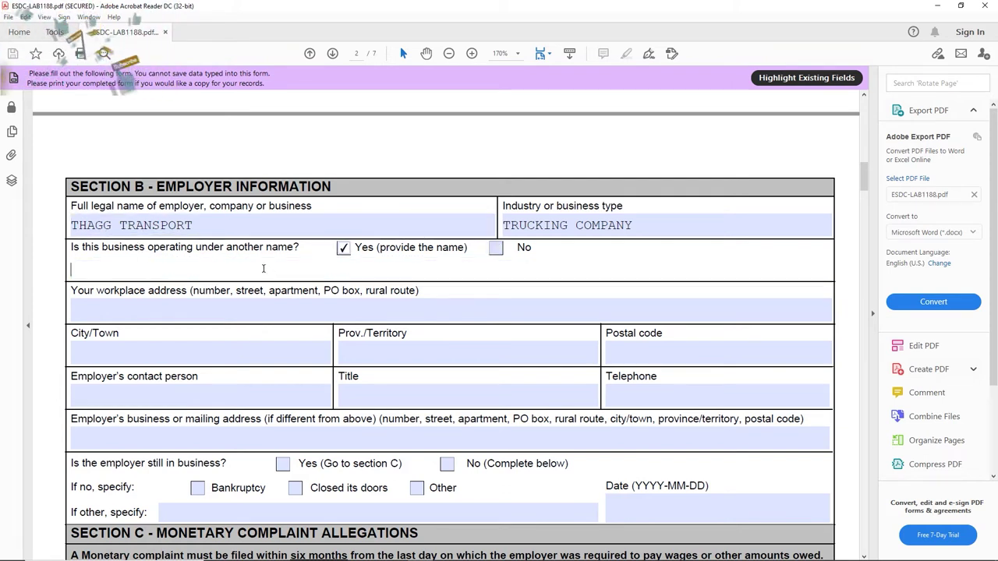
key("ctrl+v")
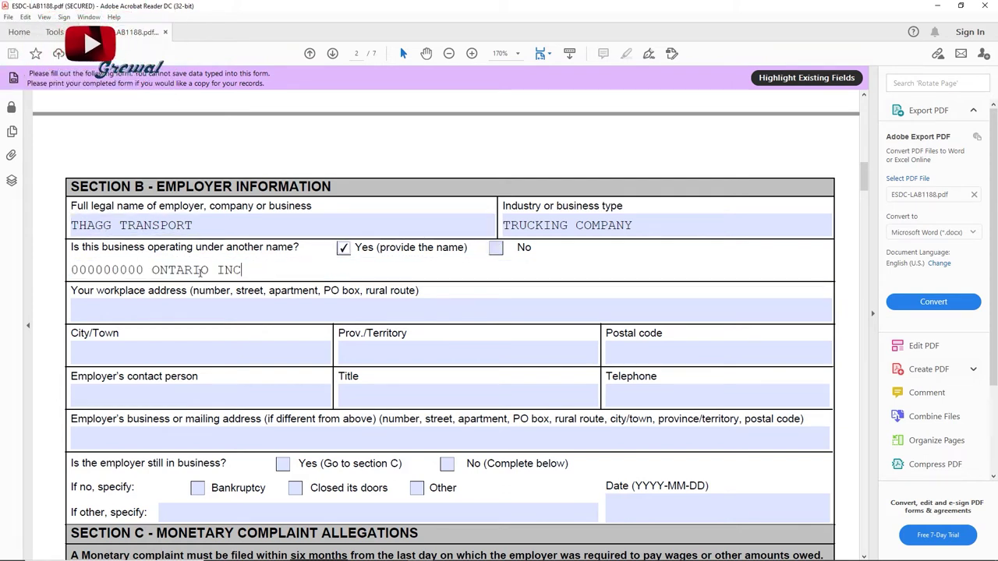
left_click_drag(244, 270, 71, 270)
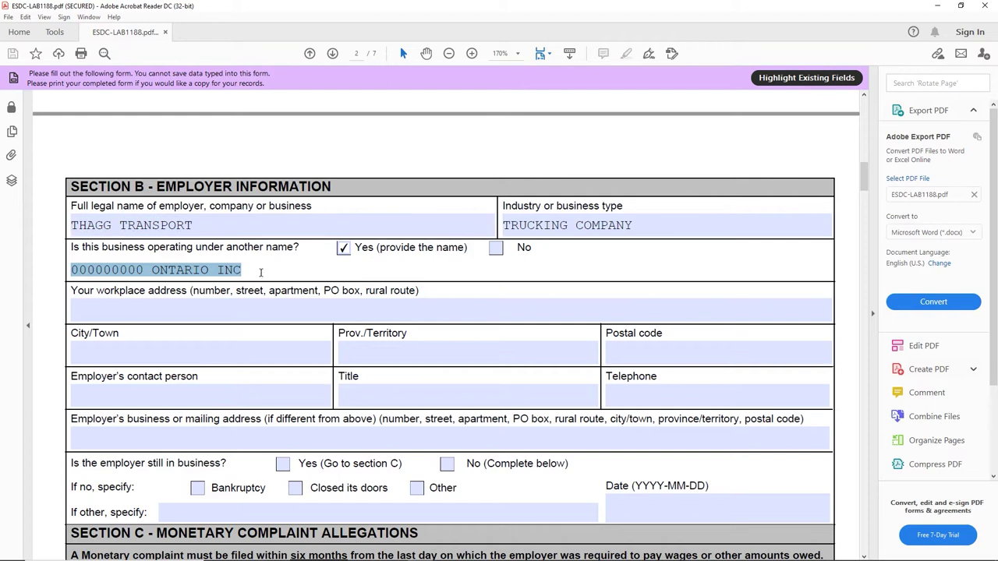
left_click(162, 309)
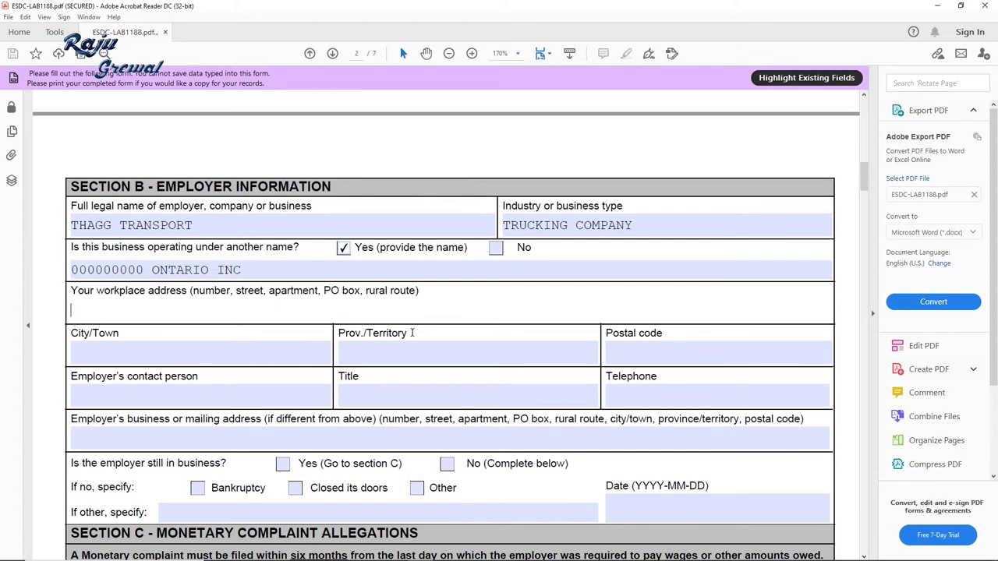
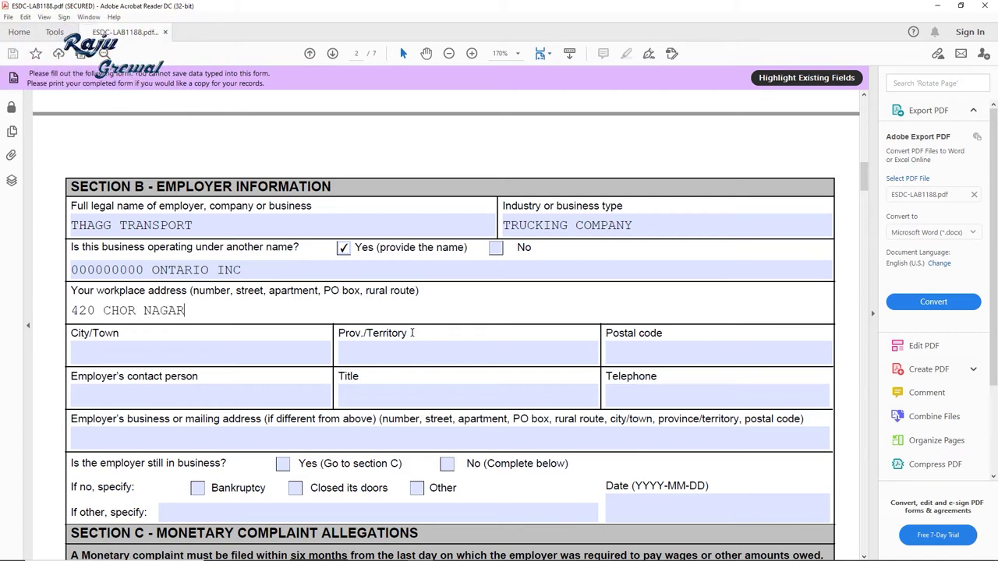
Step: Fill in the workplace street address, city and postal code, skipping the province
key("Tab")
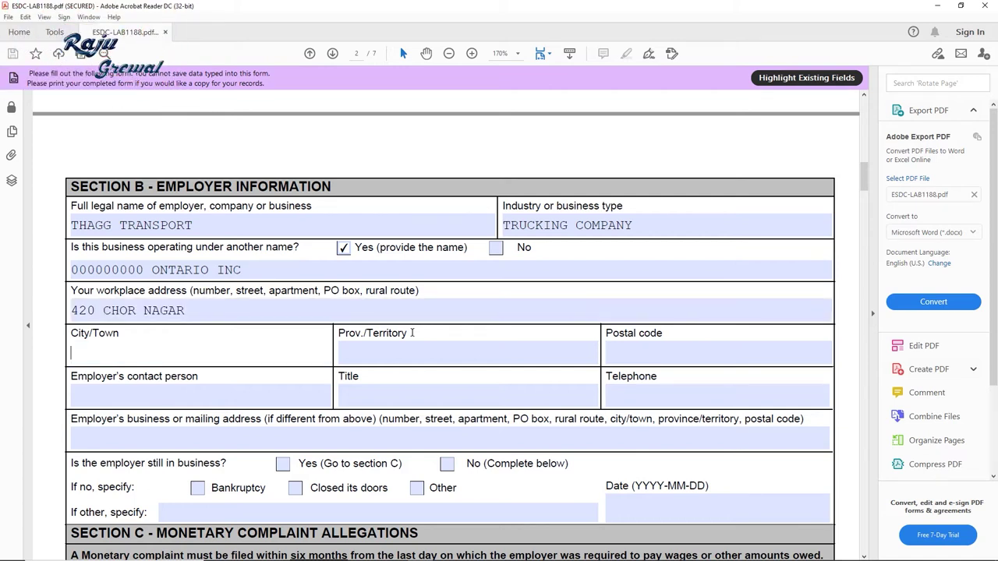
type("BRAMPTON")
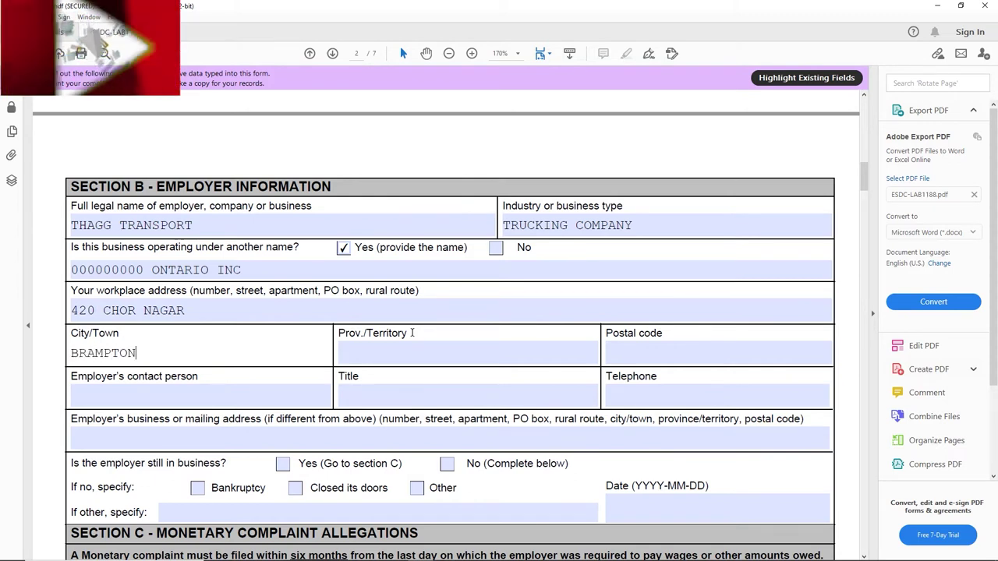
key("Tab")
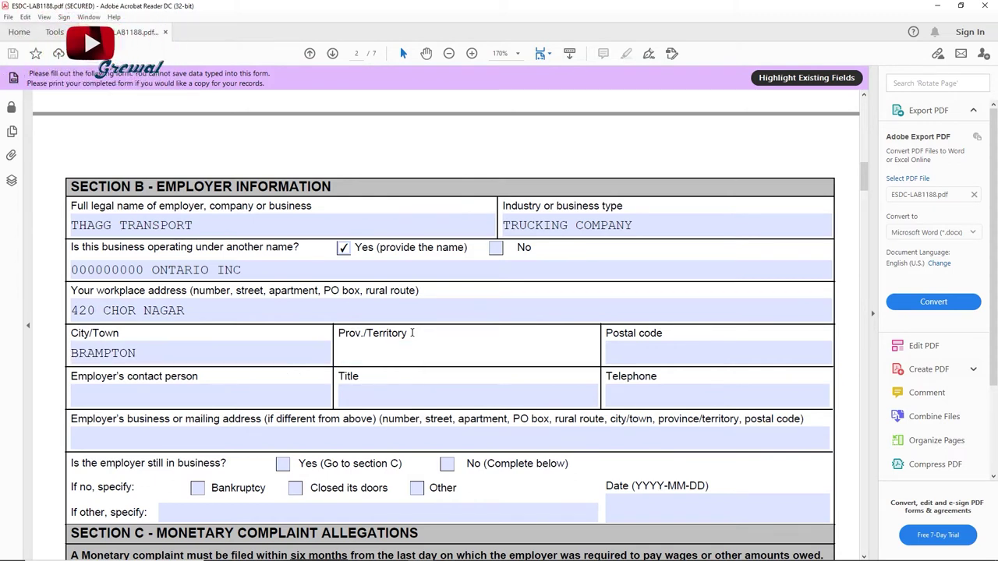
key("Tab")
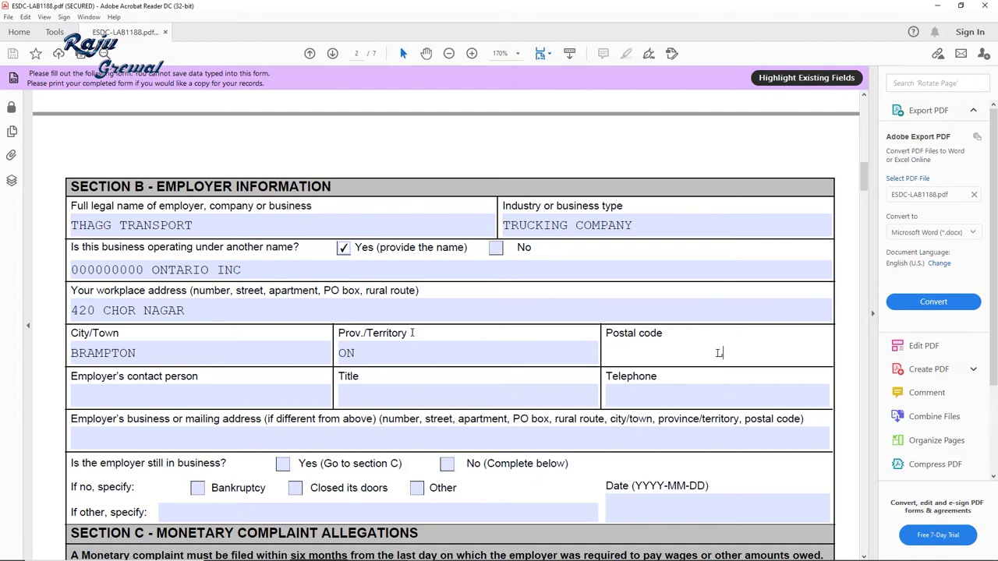
type("L6P111")
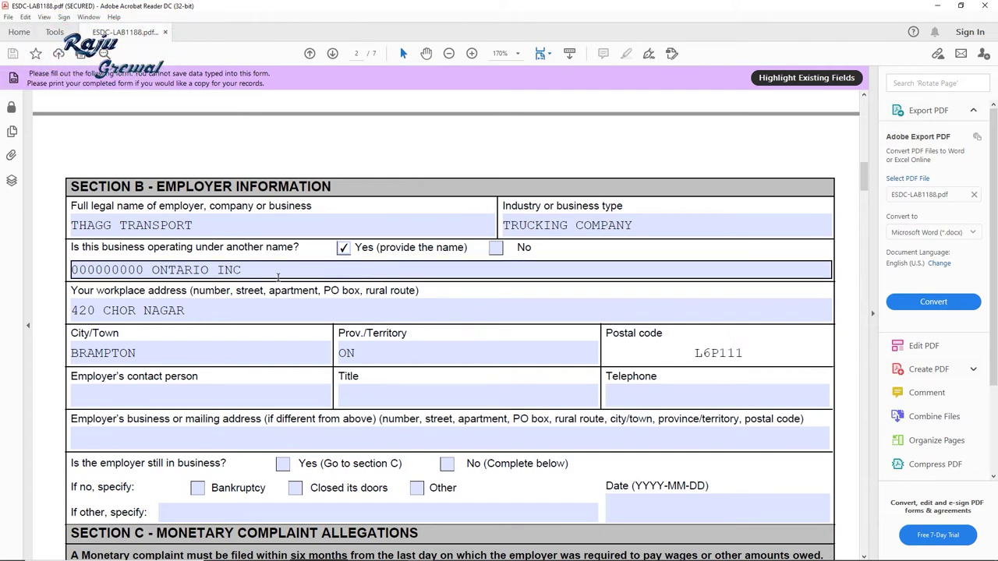
key("shift+Left")
key("shift+Left")
left_click(741, 353)
left_click(183, 391)
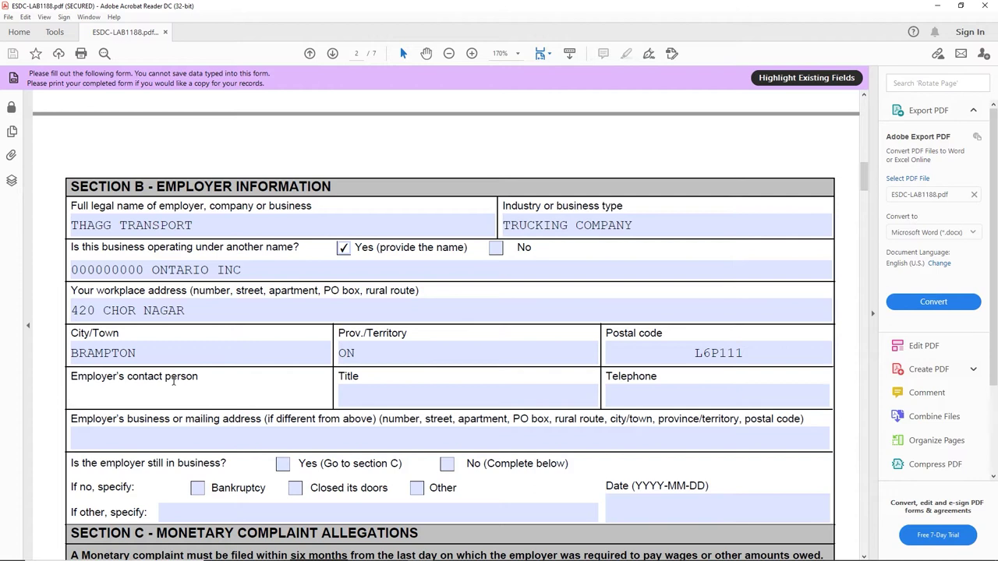
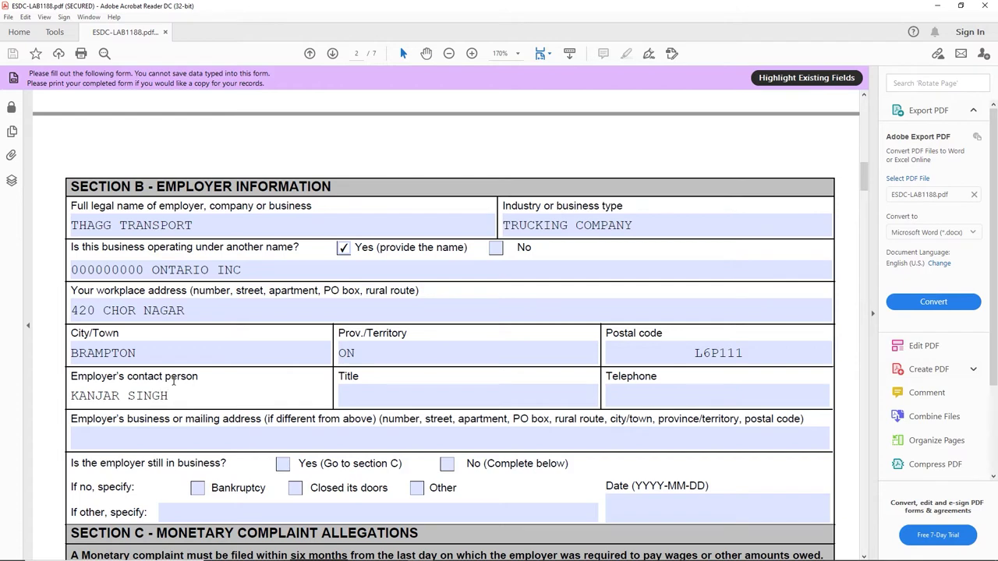
Step: Enter the contact person's name and telephone number, leaving the Title blank
key("Tab")
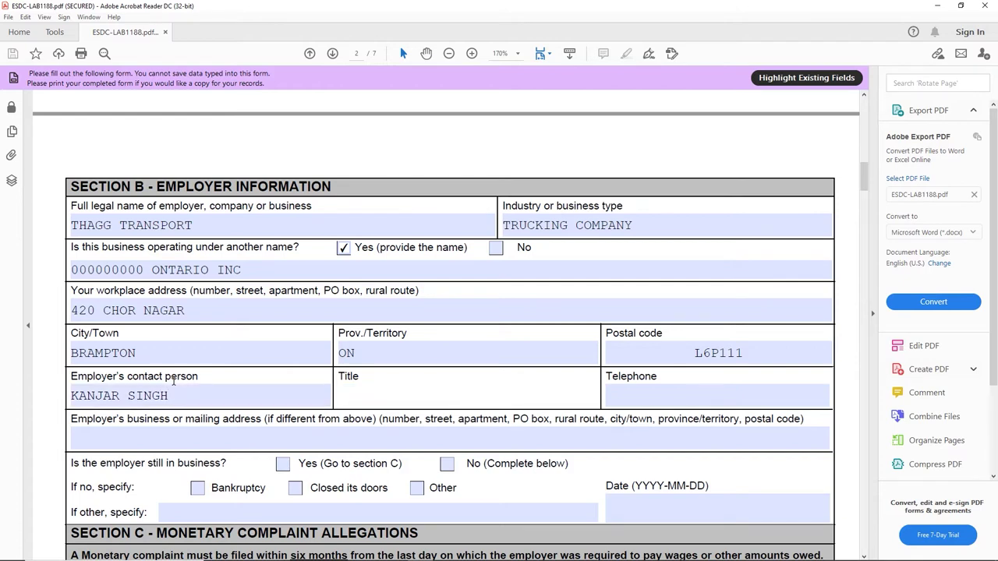
type("MR")
key("Tab")
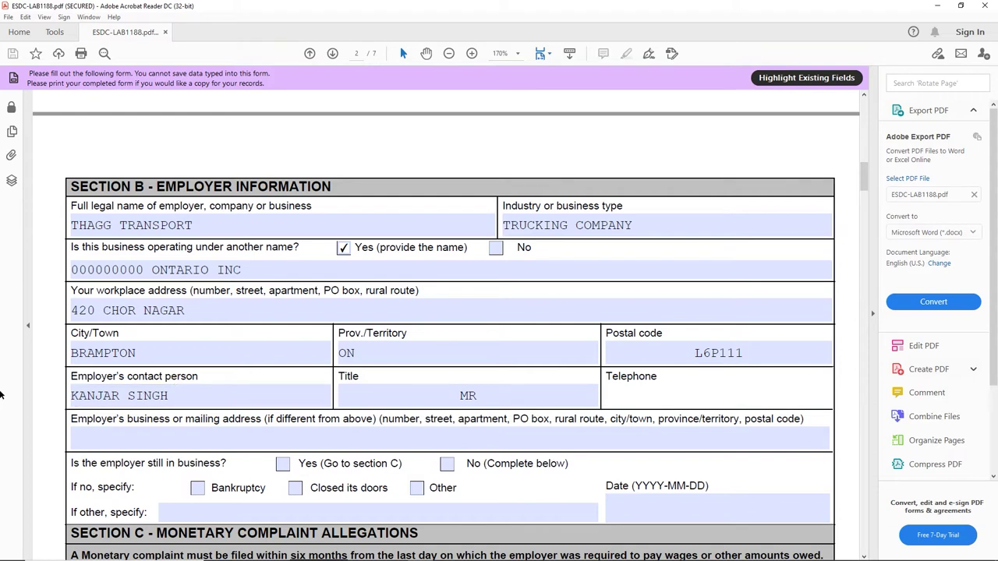
left_click(547, 391)
key("BackSpace")
key("BackSpace")
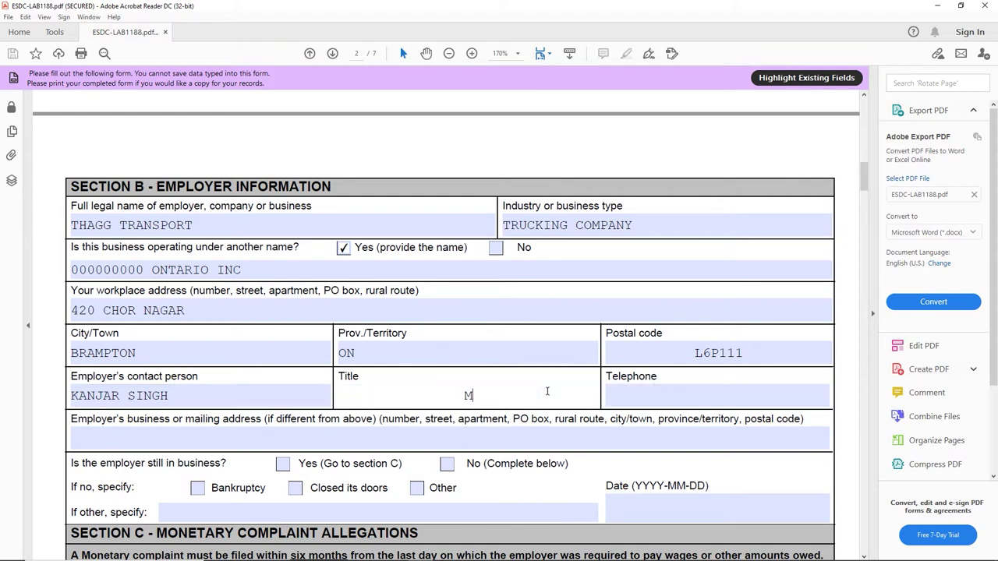
key("Tab")
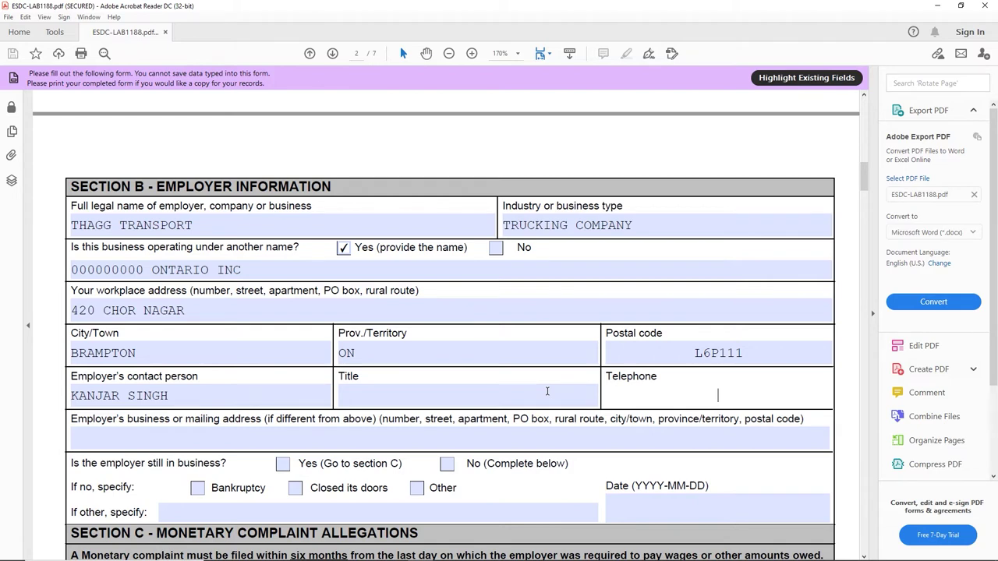
type("4160000000")
Step: Leave the employer's mailing address blank and move down to the next section
left_click(397, 442)
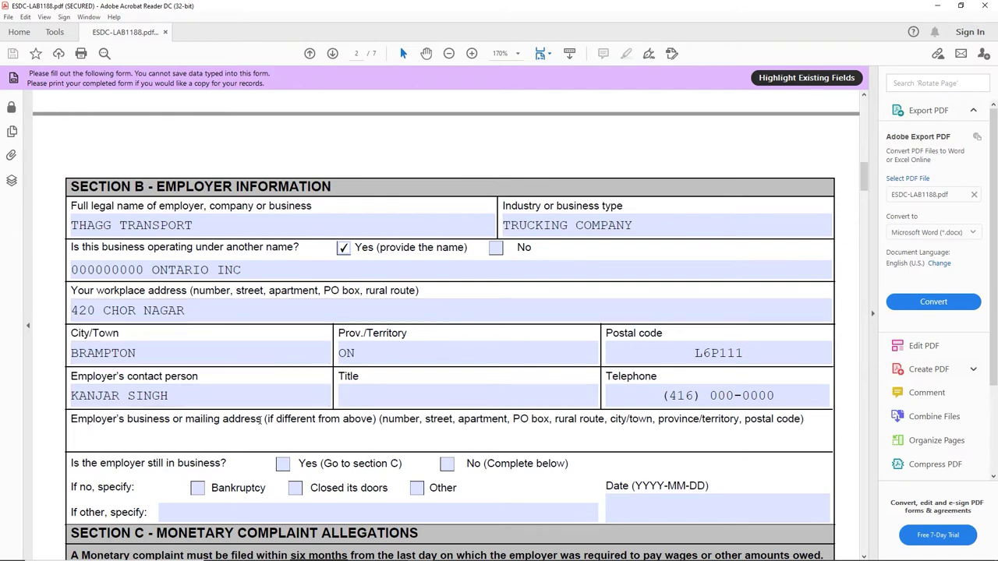
left_click_drag(267, 419, 370, 419)
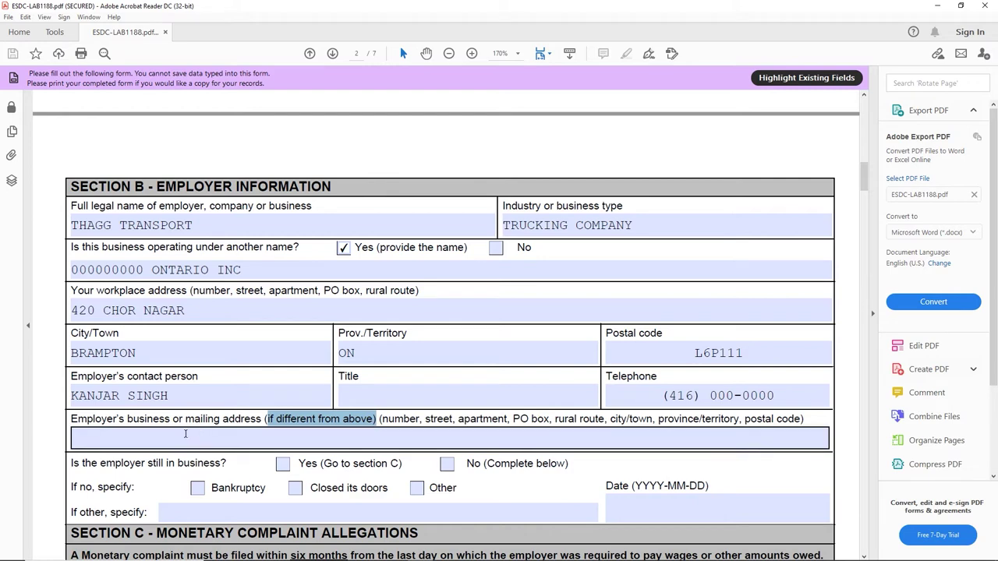
left_click(376, 418)
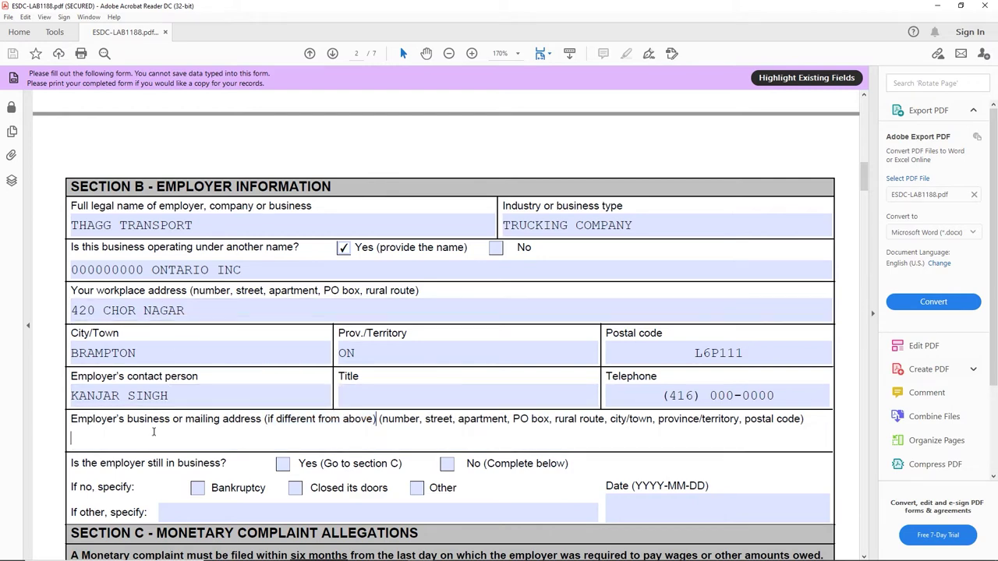
left_click(311, 431)
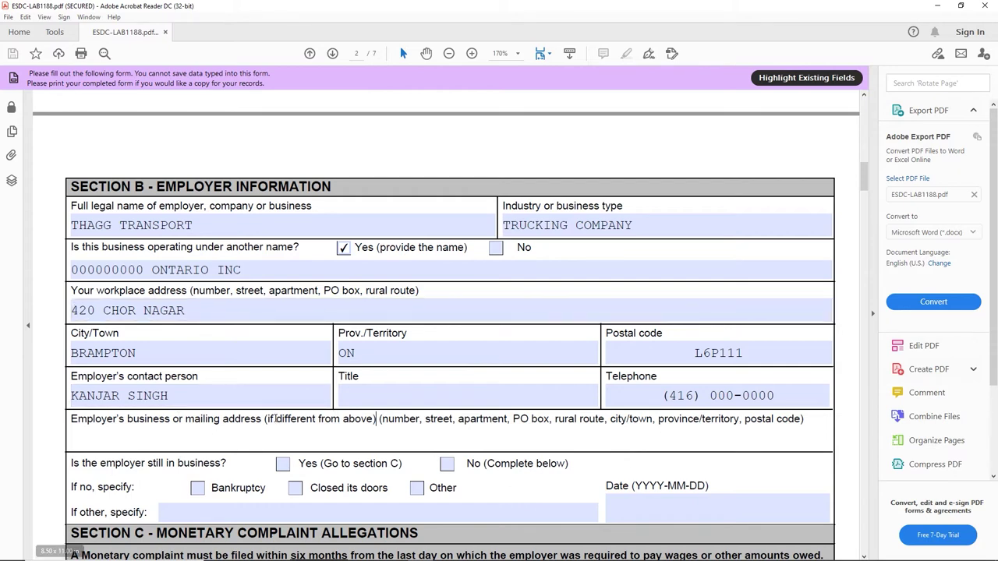
scroll(204, 429, "down", 2)
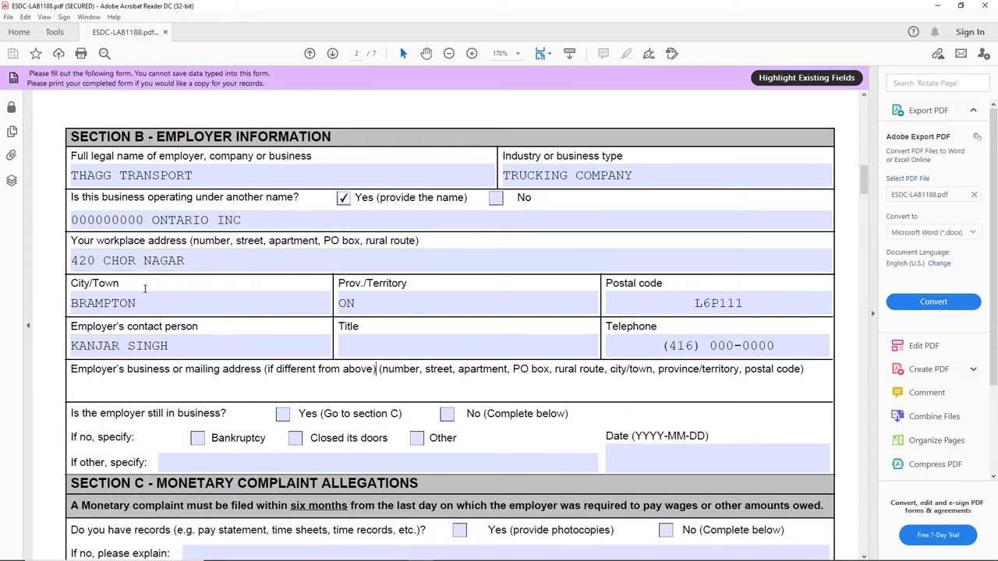
scroll(140, 369, "down", 2)
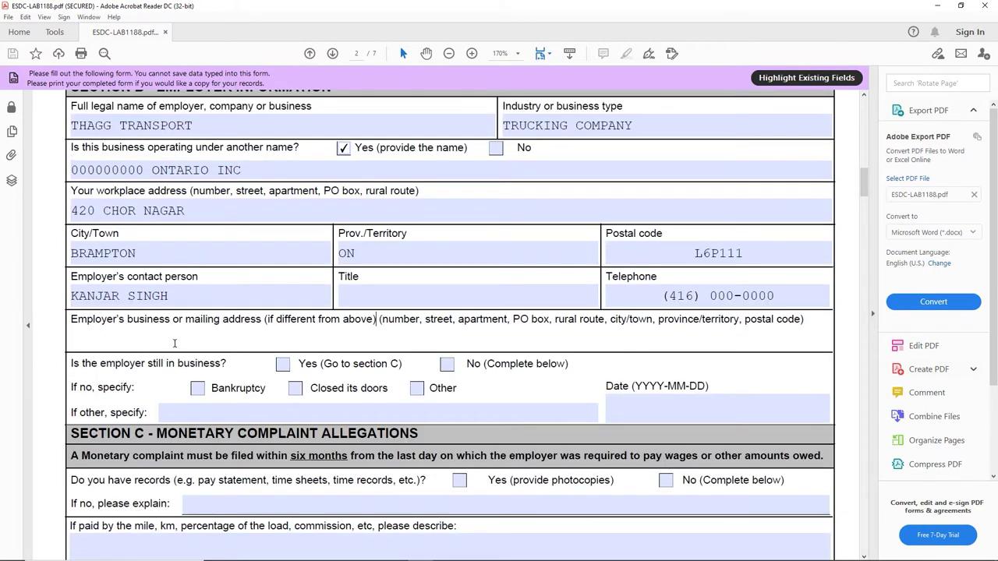
scroll(203, 357, "down", 1)
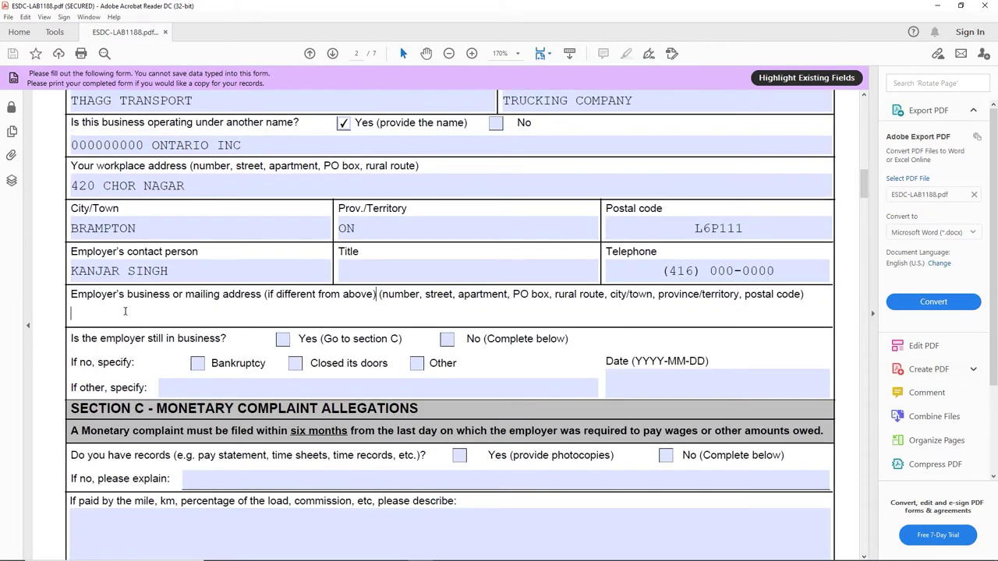
Step: Tick Yes for the employer still in business and Yes (provide photocopies) for pay records
scroll(158, 338, "down", 2)
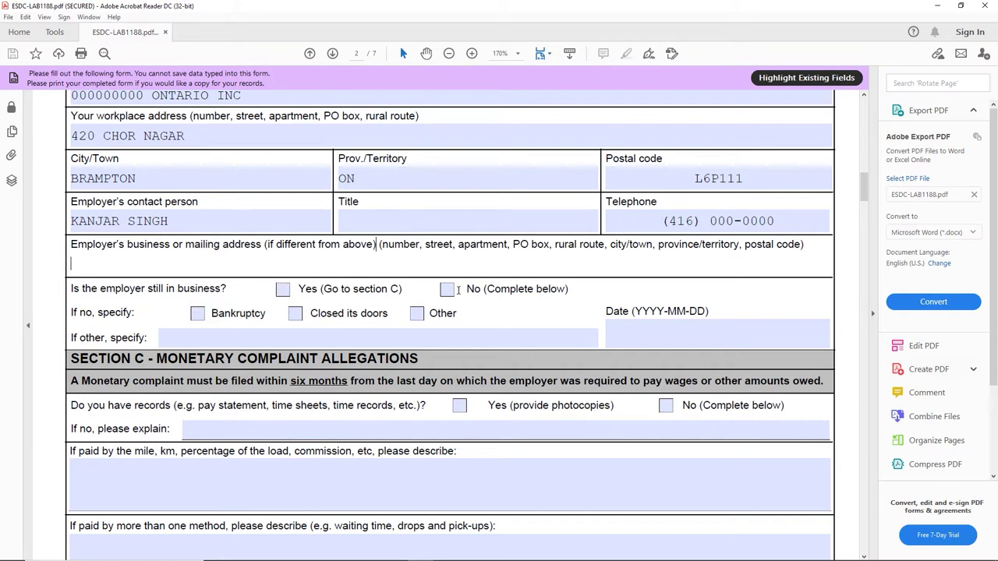
left_click(290, 289)
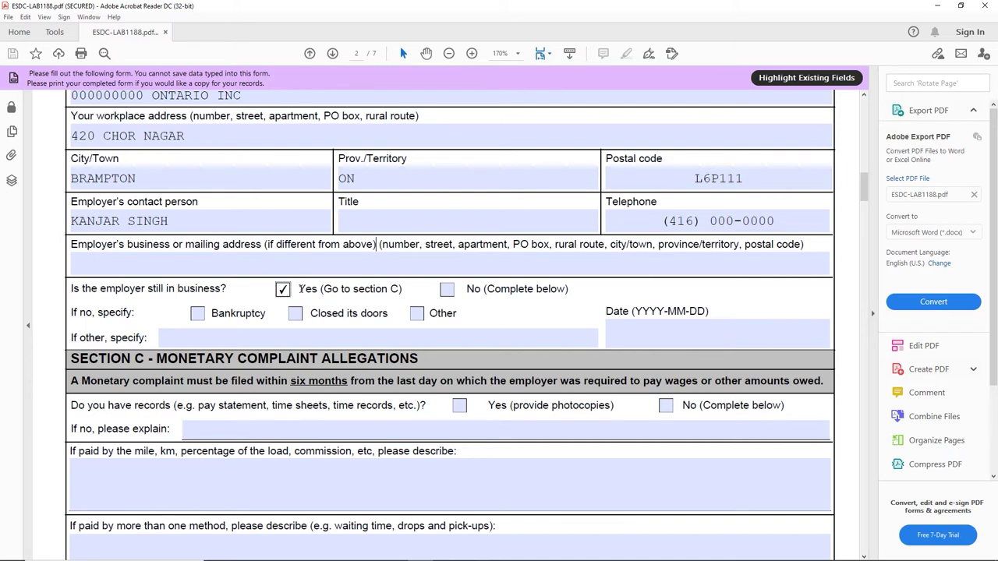
scroll(234, 304, "down", 1)
scroll(133, 269, "down", 1)
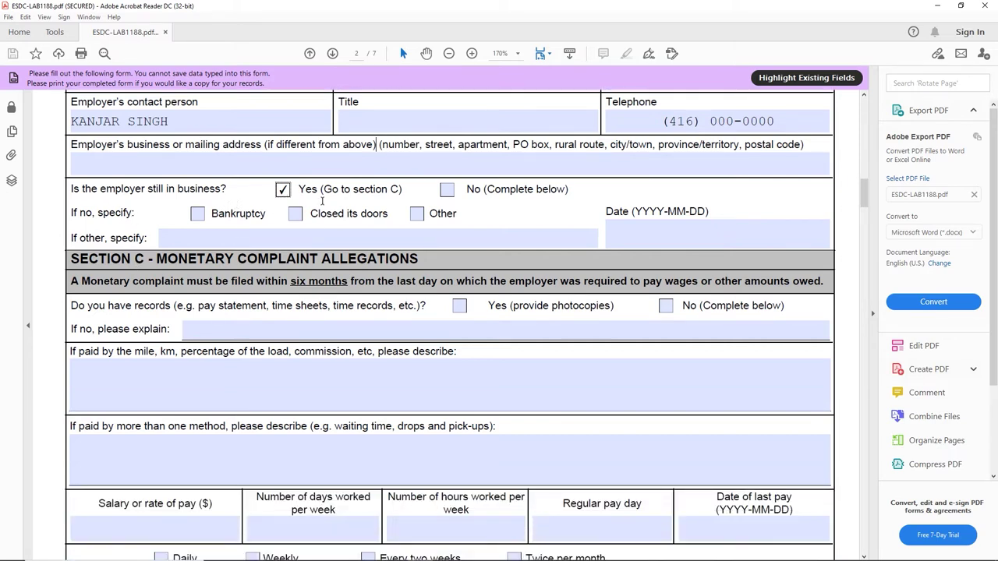
left_click_drag(326, 190, 403, 192)
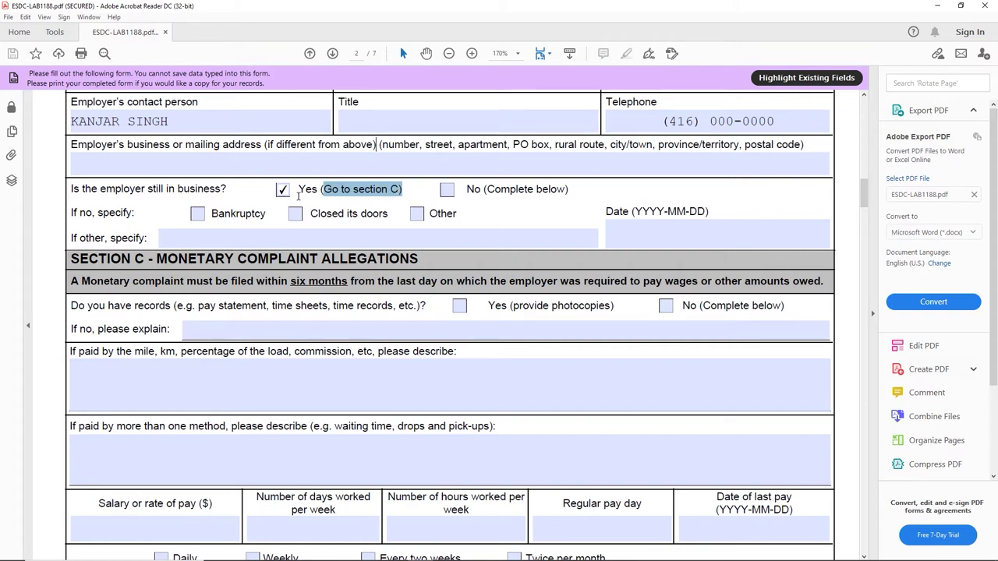
left_click_drag(71, 260, 318, 264)
scroll(247, 273, "down", 1)
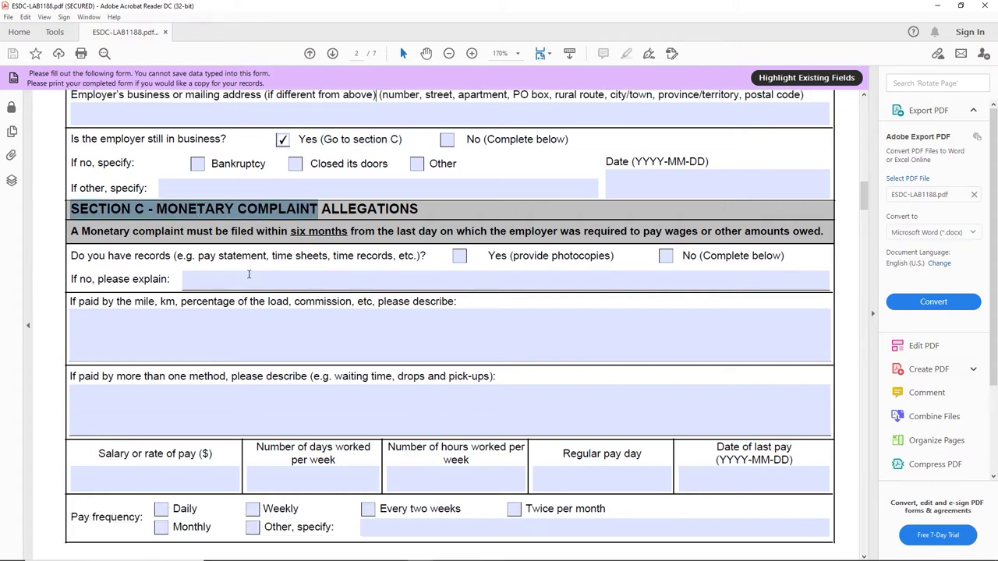
left_click(430, 259)
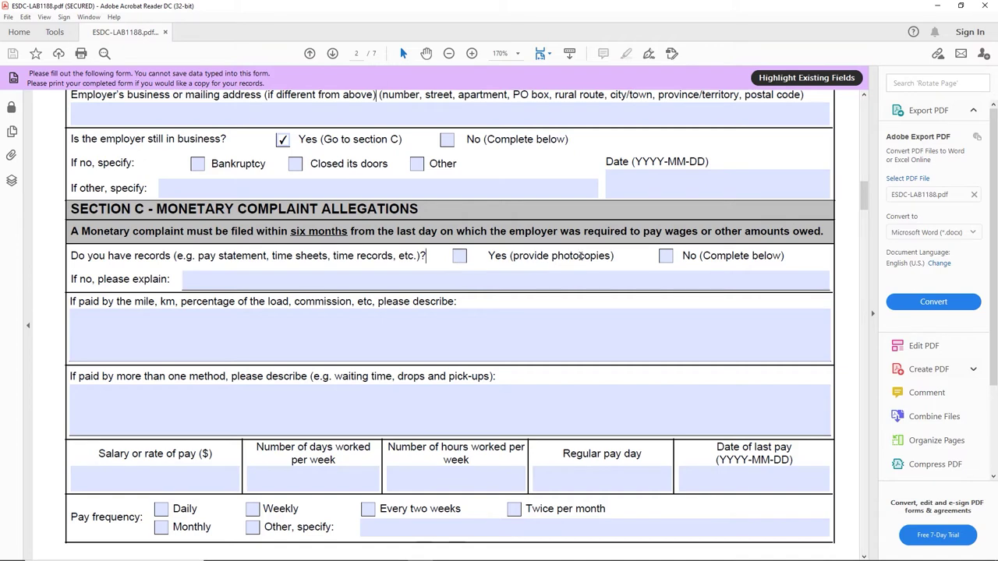
left_click(460, 257)
left_click(125, 334)
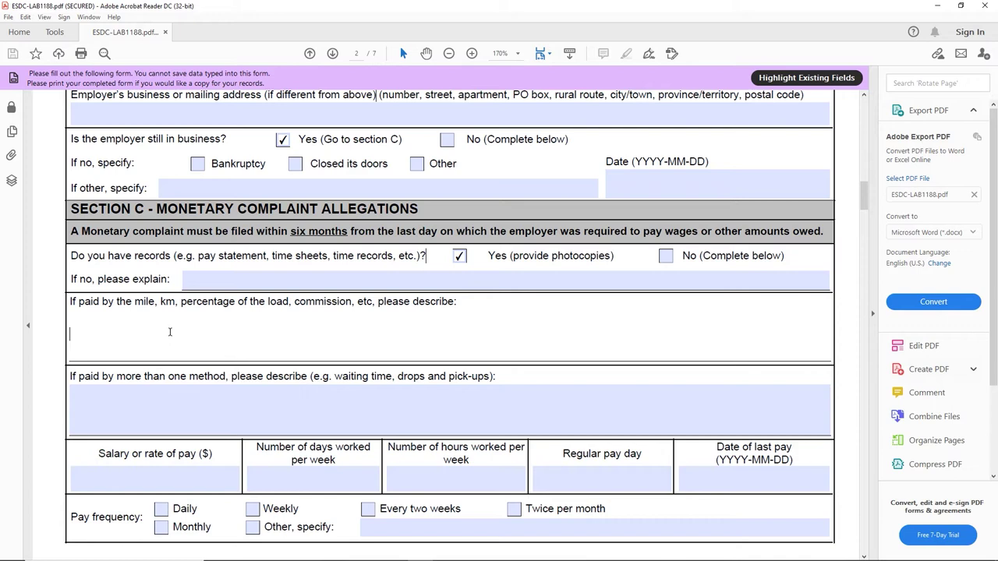
Step: Enter $0.60 PER MILE, plus $50 per pickup/delivery and $25 hourly waiting after 2 hours
type("$0.60 PER MILE.")
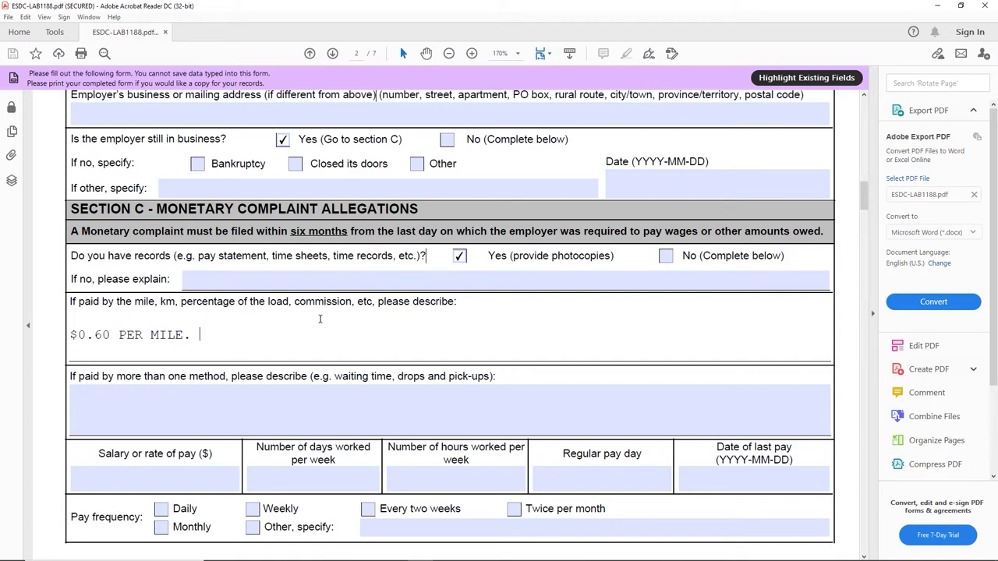
scroll(319, 319, "down", 3)
left_click(96, 312)
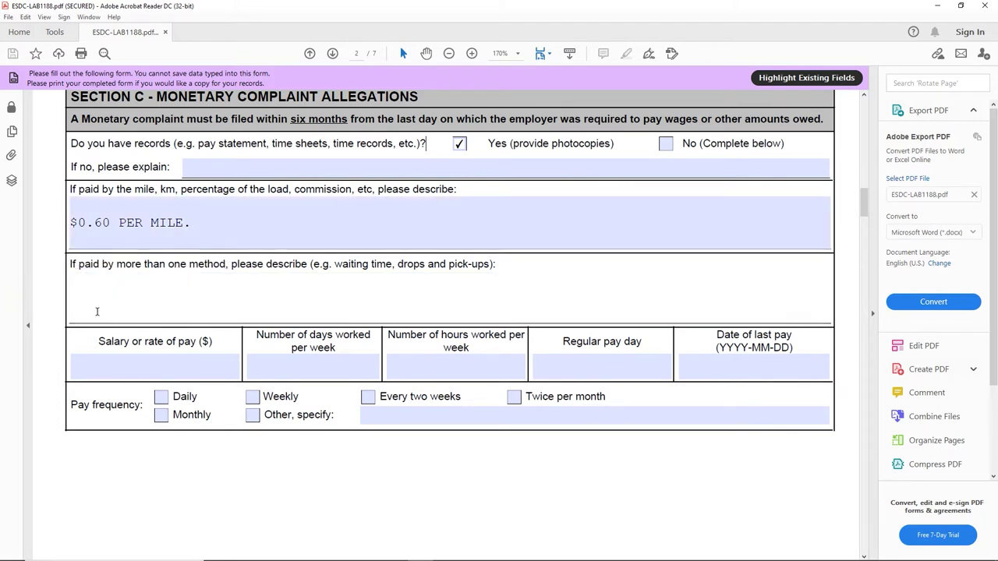
type("$50 PER PICKUP OR DELIVERY.")
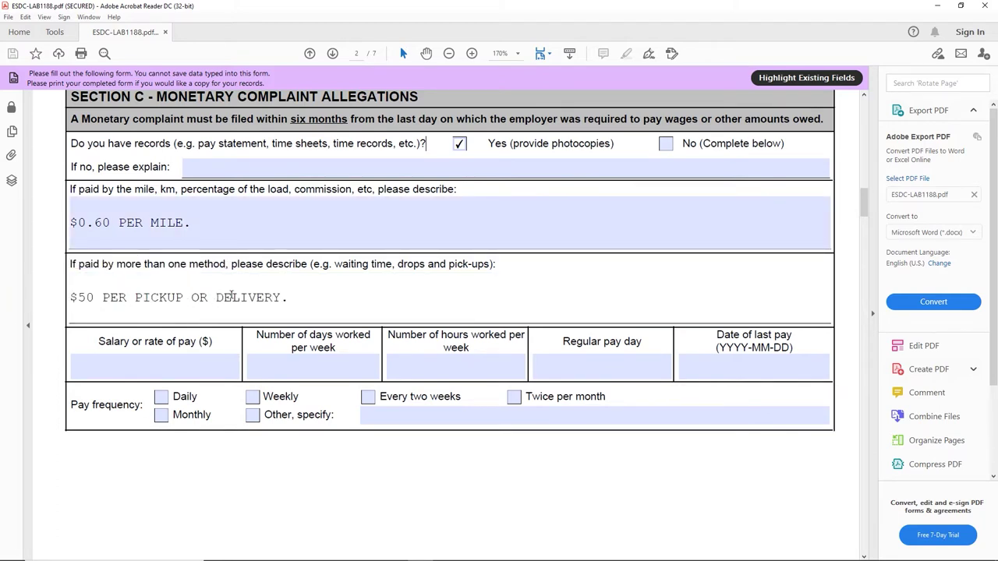
left_click(283, 242)
left_click(427, 279)
type("PER HOUR FOR WAITING")
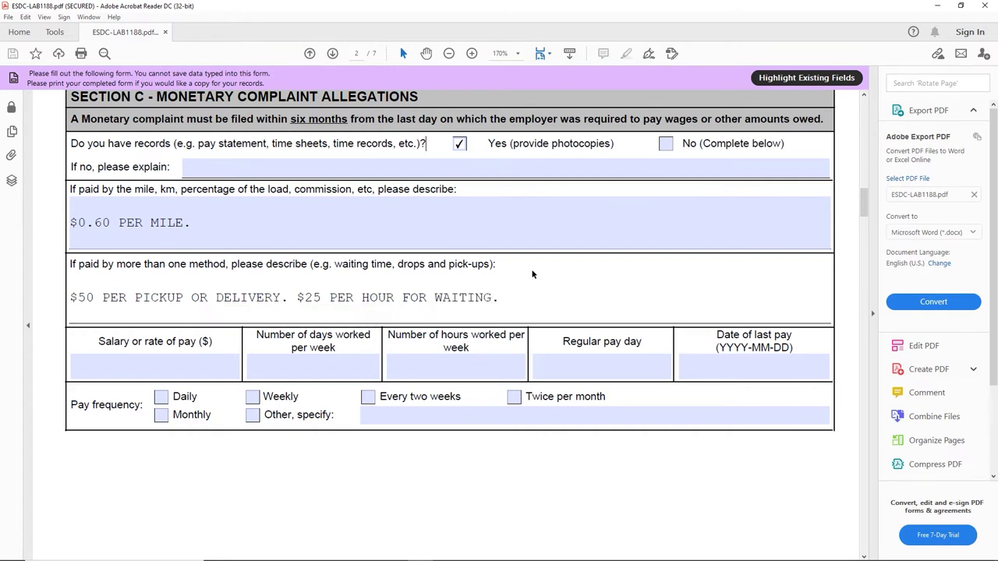
type(". WAITING TIME STARTR")
key("BackSpace")
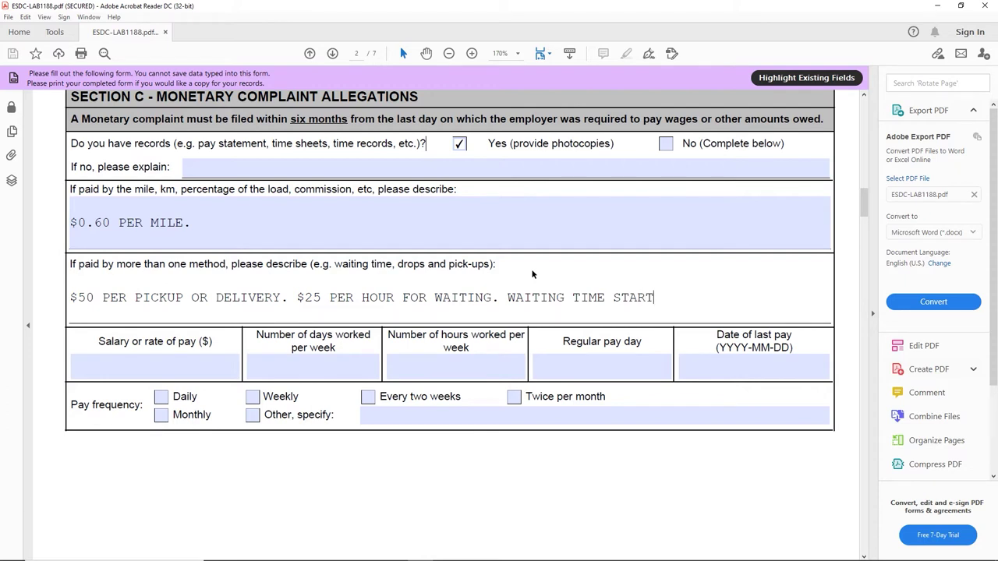
type("S AFTER 2 HOURS.")
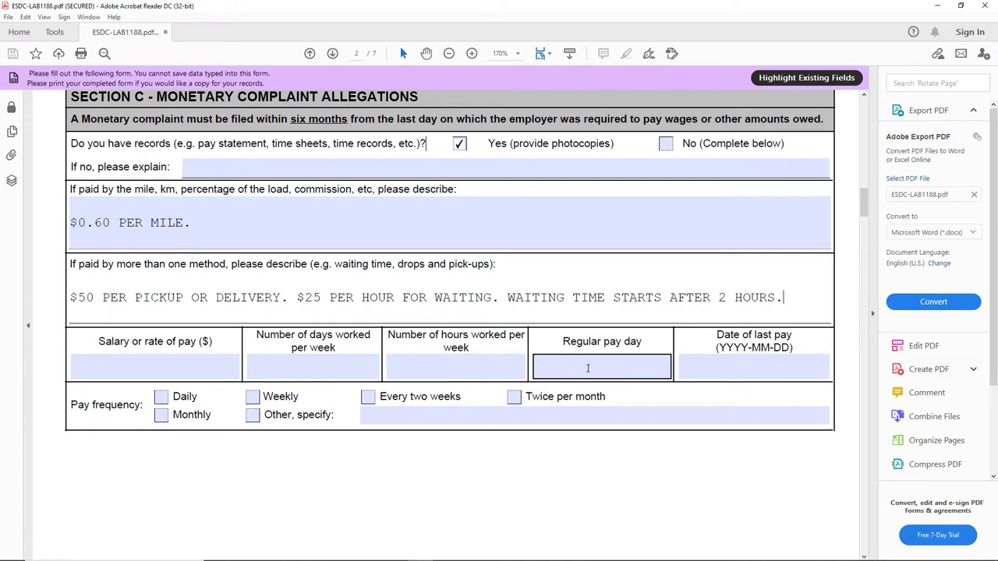
Step: Set the date of last pay to 2021-04-26 and tick Weekly as the pay frequency
left_click(769, 363)
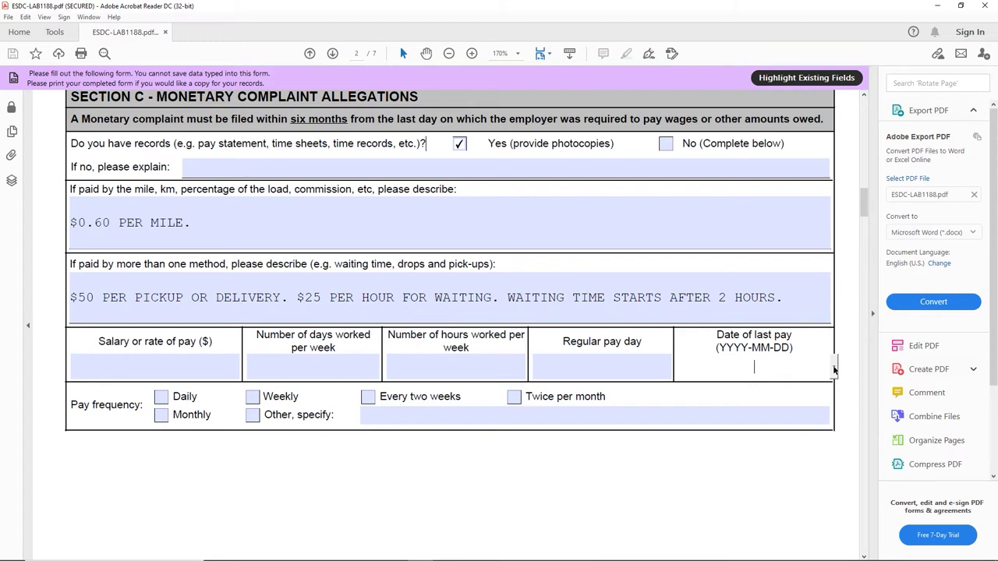
left_click(834, 367)
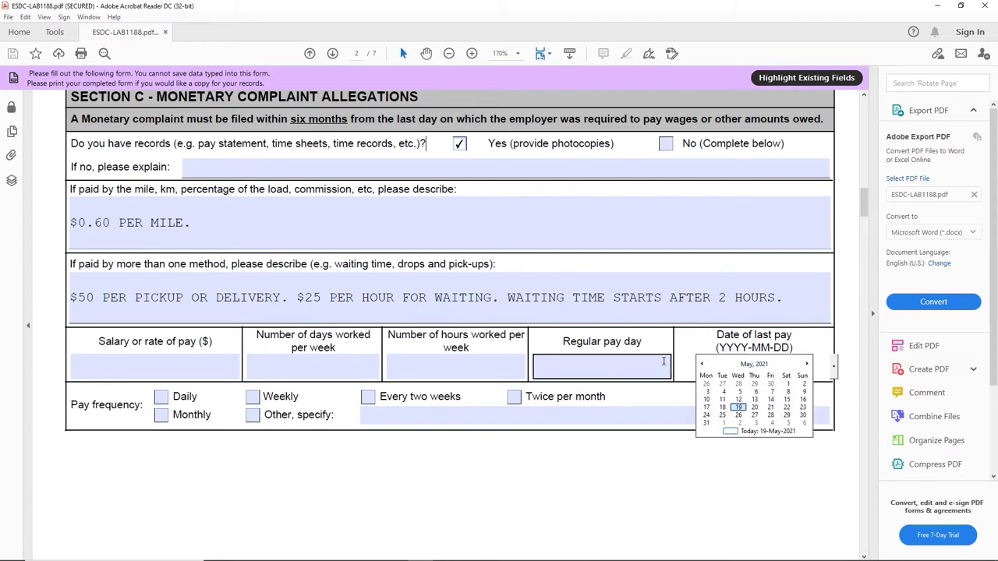
left_click(702, 365)
left_click(702, 364)
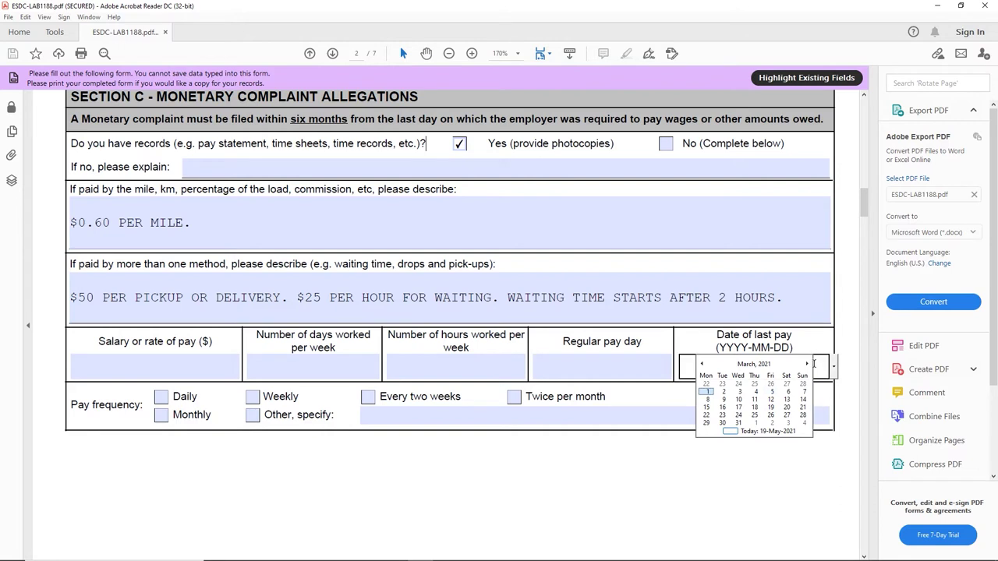
left_click(807, 365)
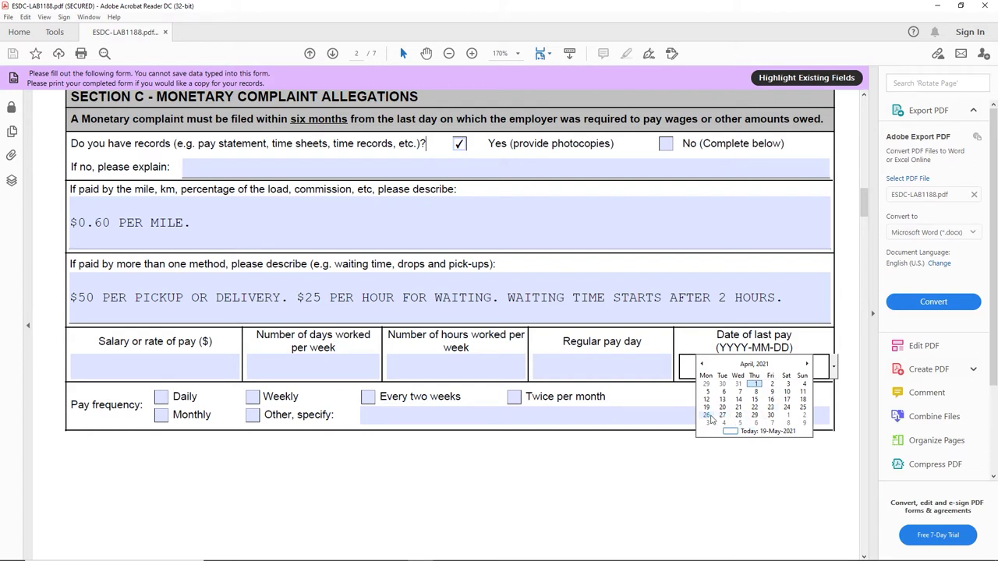
left_click(707, 418)
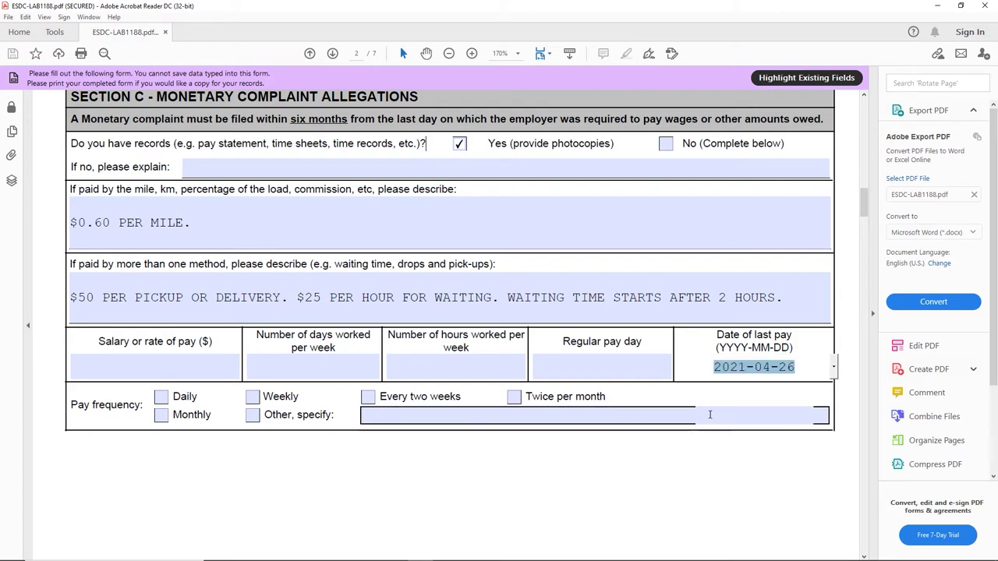
left_click(809, 367)
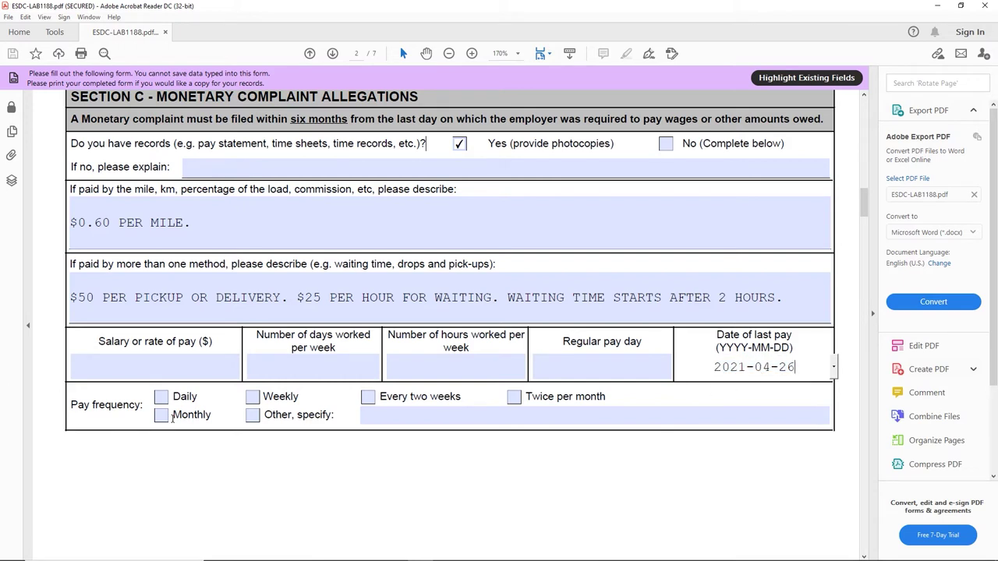
left_click(388, 413)
left_click(253, 398)
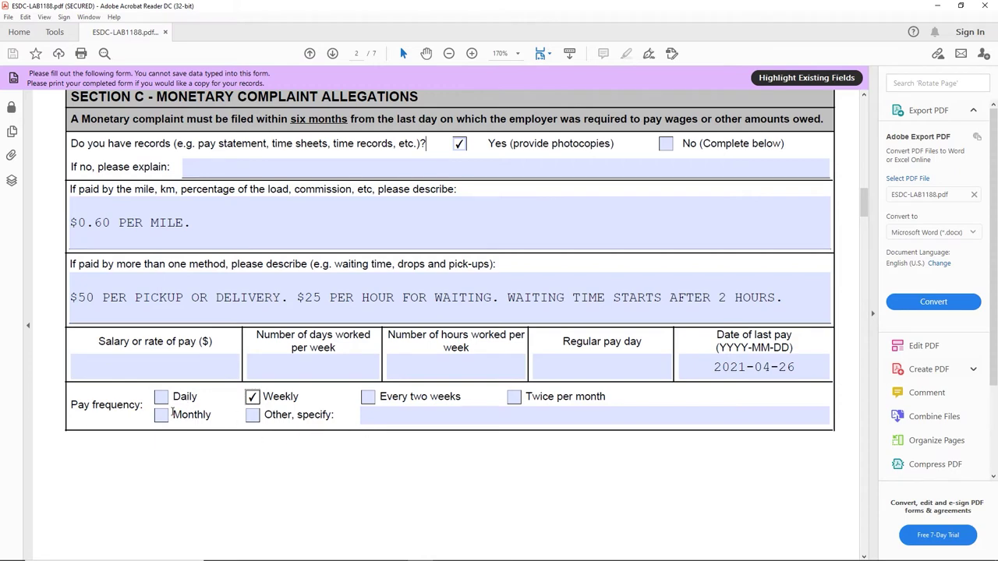
scroll(252, 435, "down", 10)
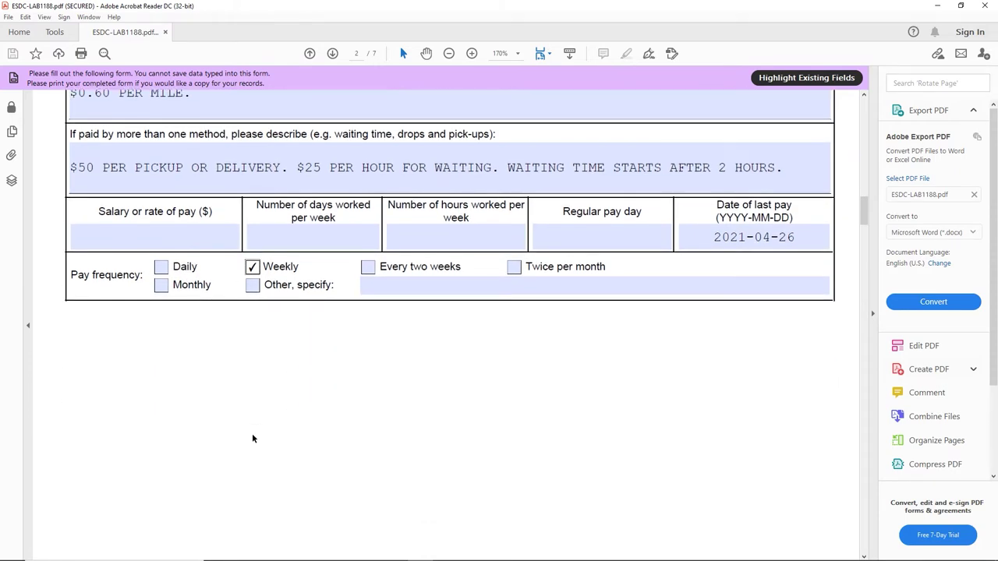
Step: Tick Unpaid wages in the page 3 complaint table
scroll(252, 439, "down", 5)
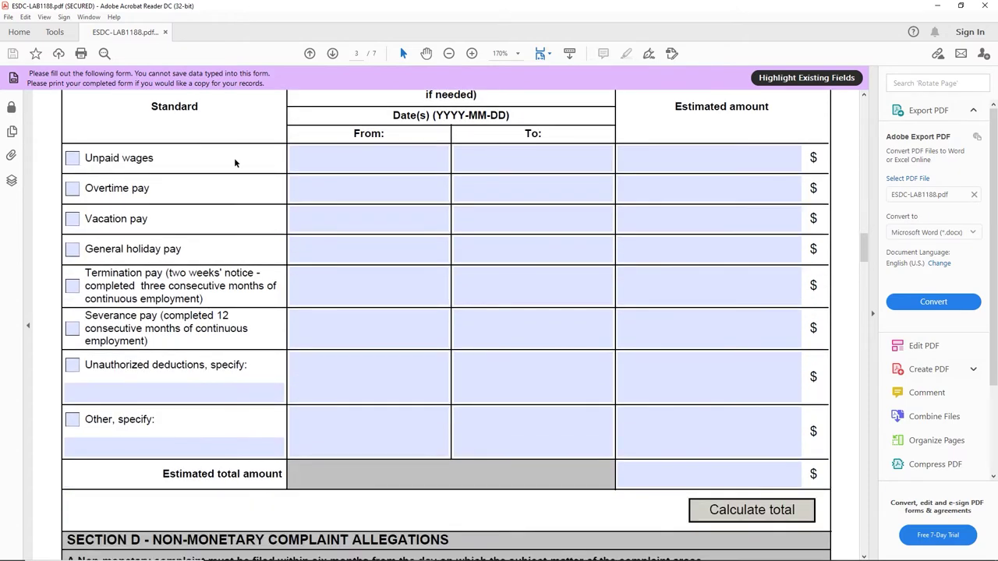
scroll(235, 163, "up", 7)
scroll(234, 163, "down", 5)
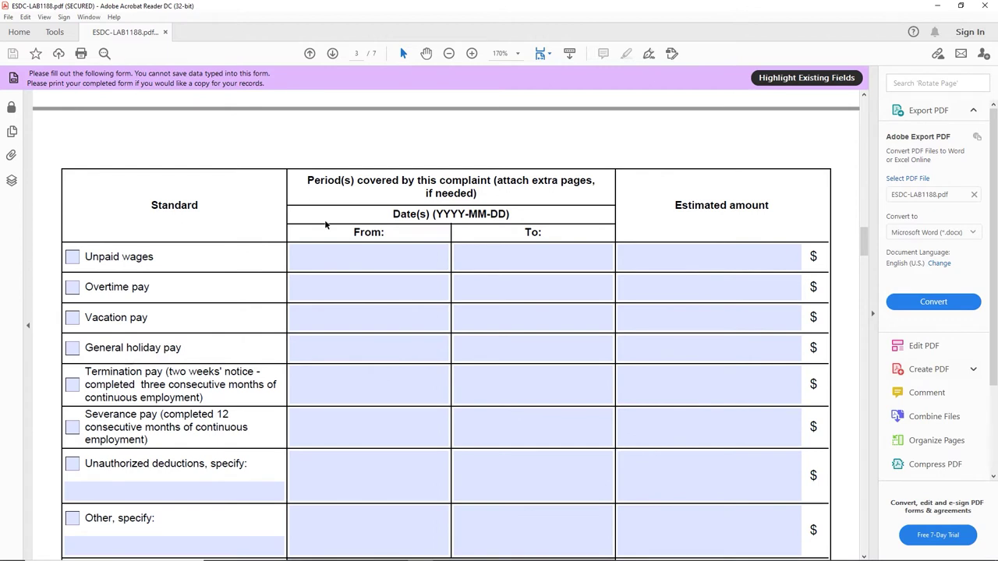
left_click(72, 258)
left_click(395, 285)
left_click(417, 256)
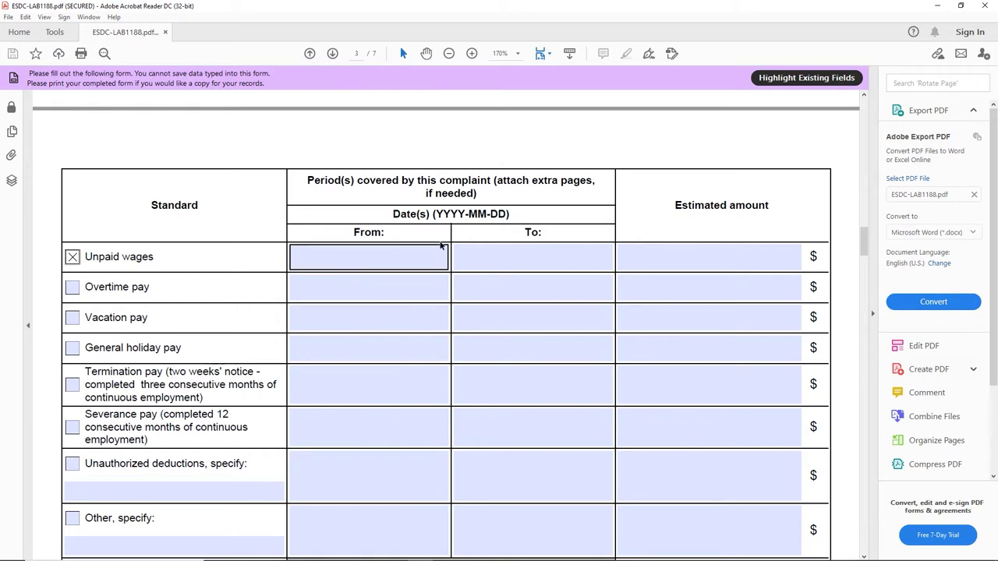
scroll(446, 241, "up", 12)
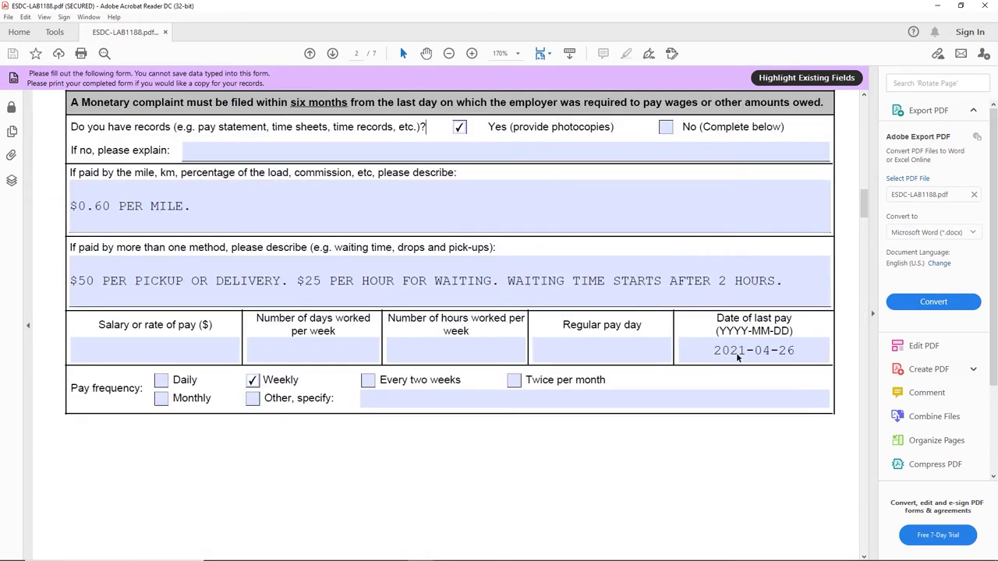
scroll(755, 352, "down", 1)
scroll(755, 352, "down", 10)
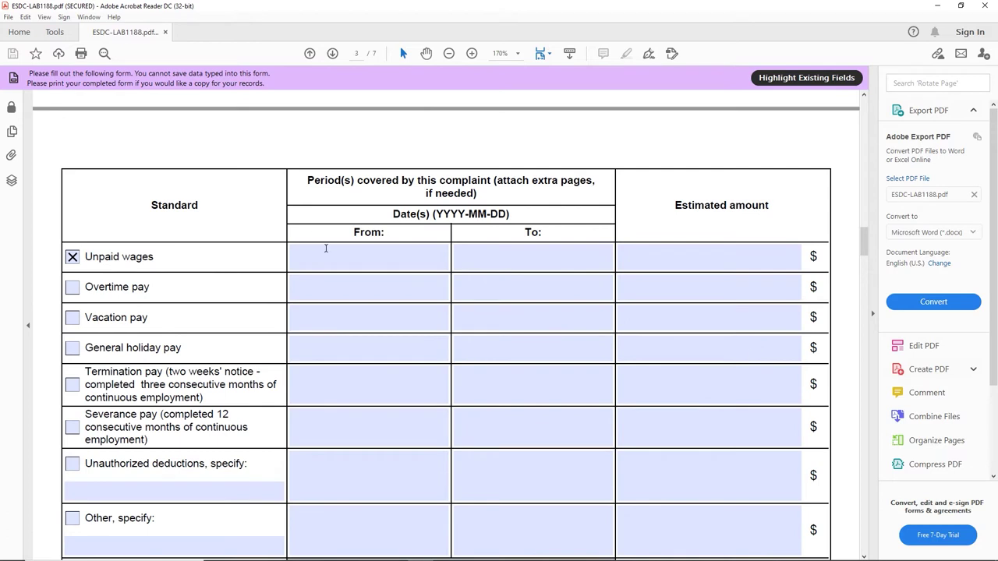
Step: Set the unpaid wages From date to 2021-04-24 using the calendar
left_click(331, 256)
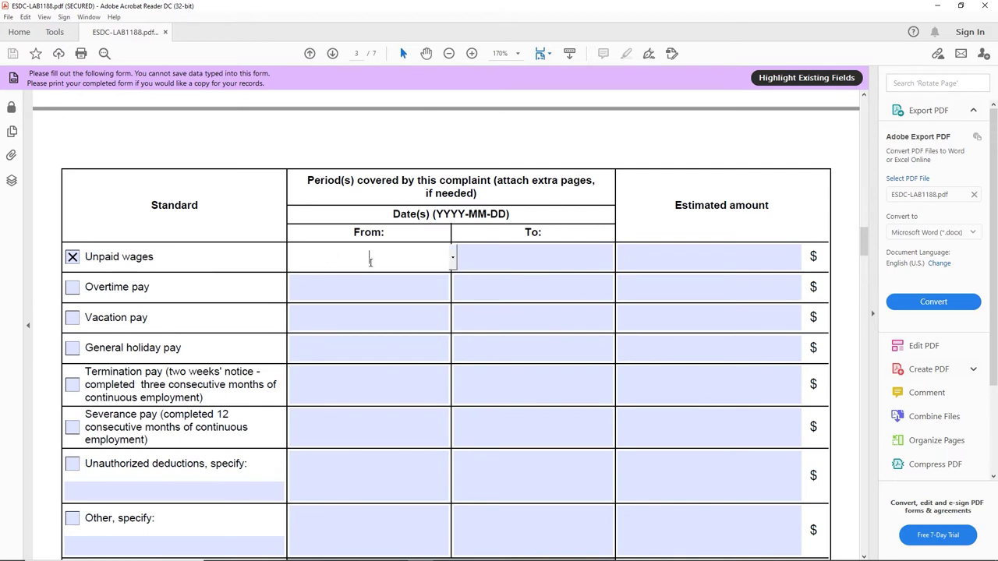
left_click(453, 258)
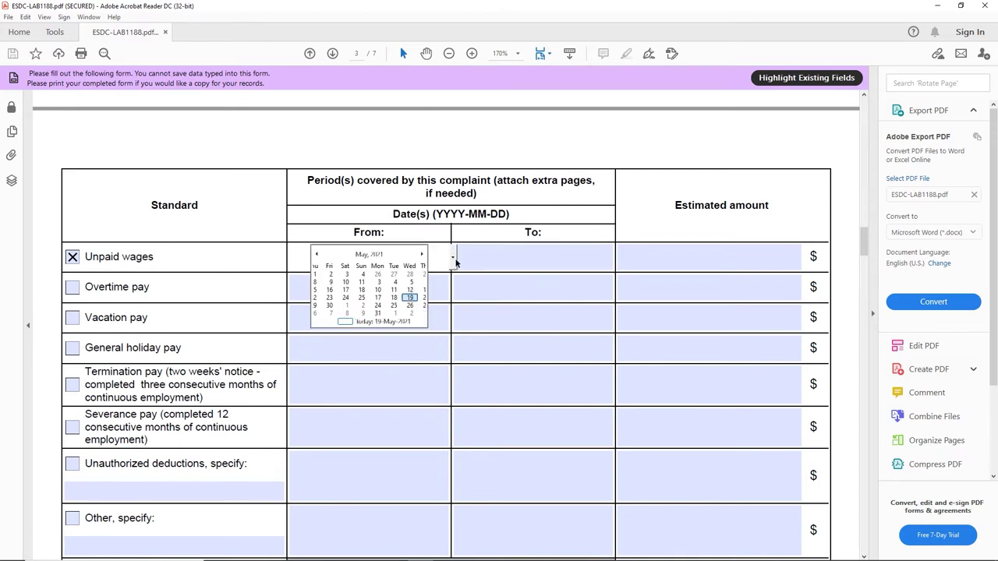
left_click(320, 255)
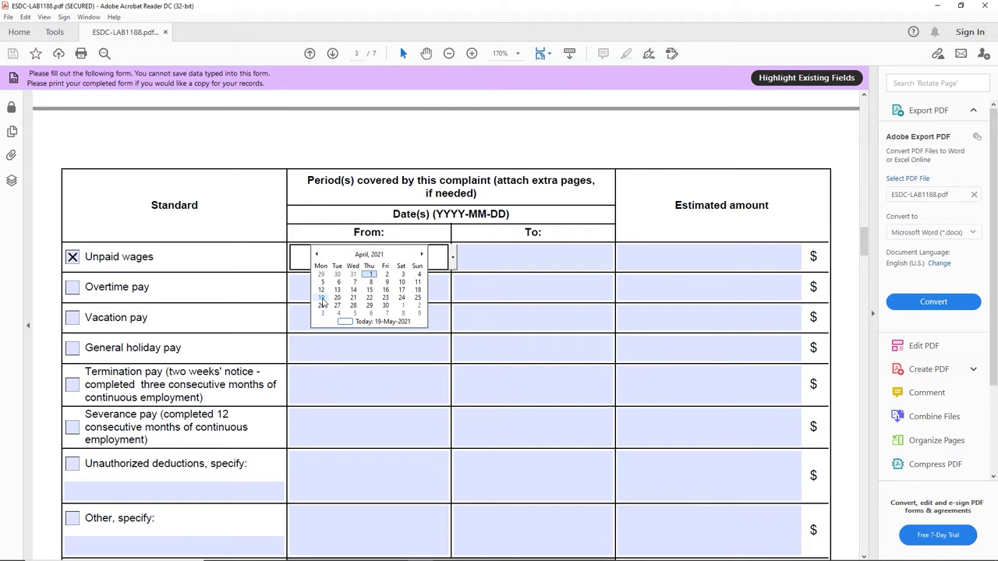
left_click(321, 298)
left_click(485, 257)
left_click(449, 259)
left_click(453, 259)
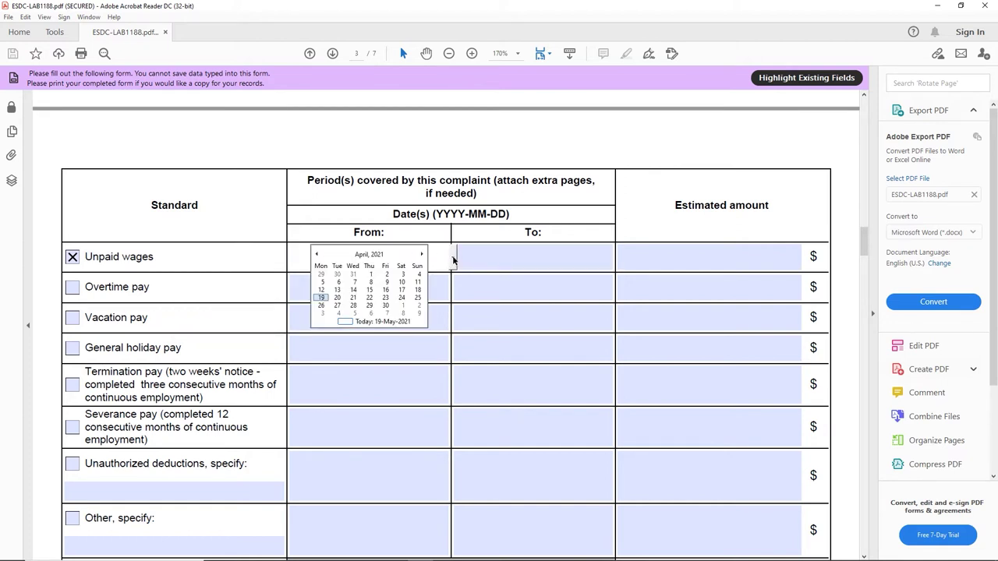
left_click(403, 303)
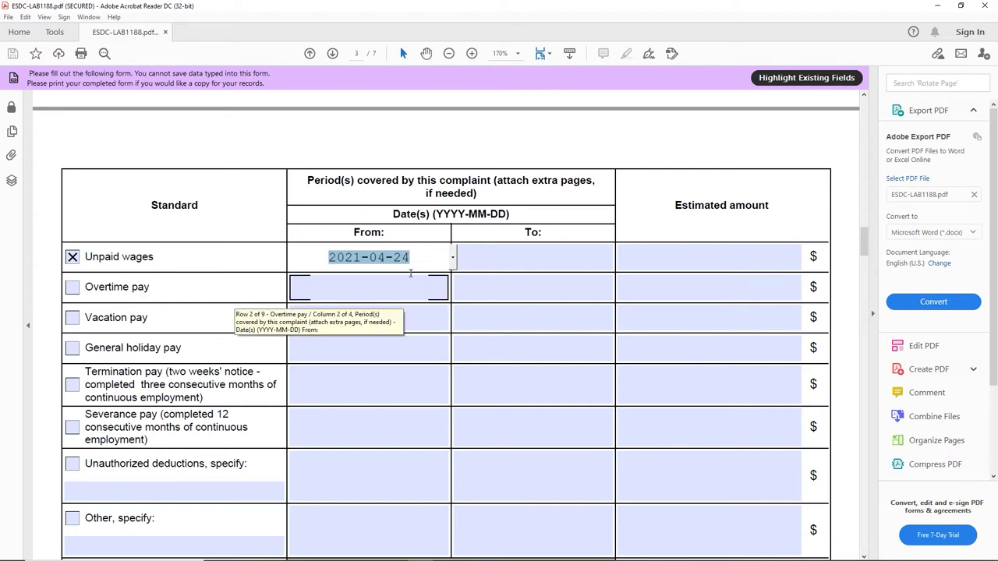
left_click(429, 260)
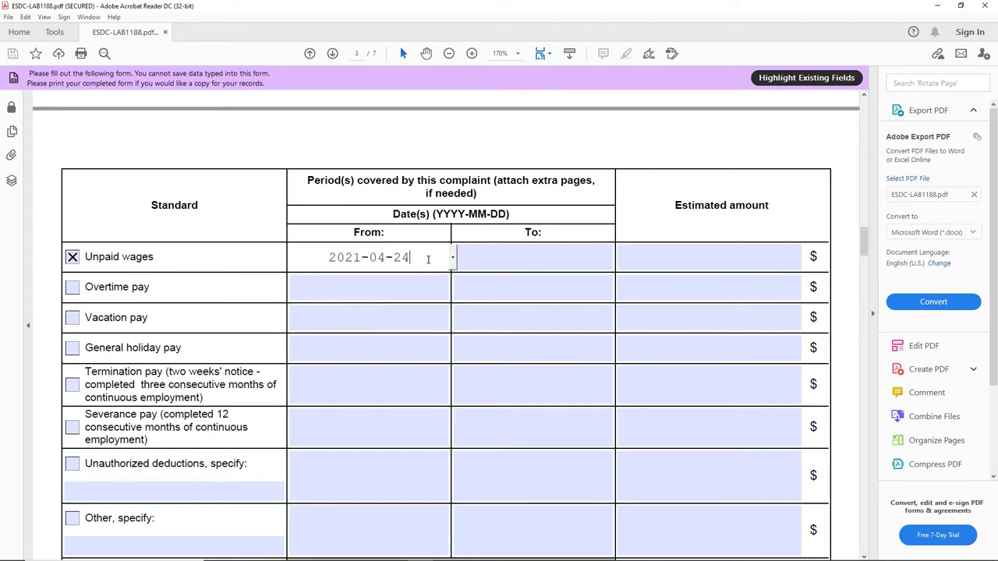
Step: Set the unpaid wages To date to 2021-05-01
left_click(605, 256)
left_click(616, 259)
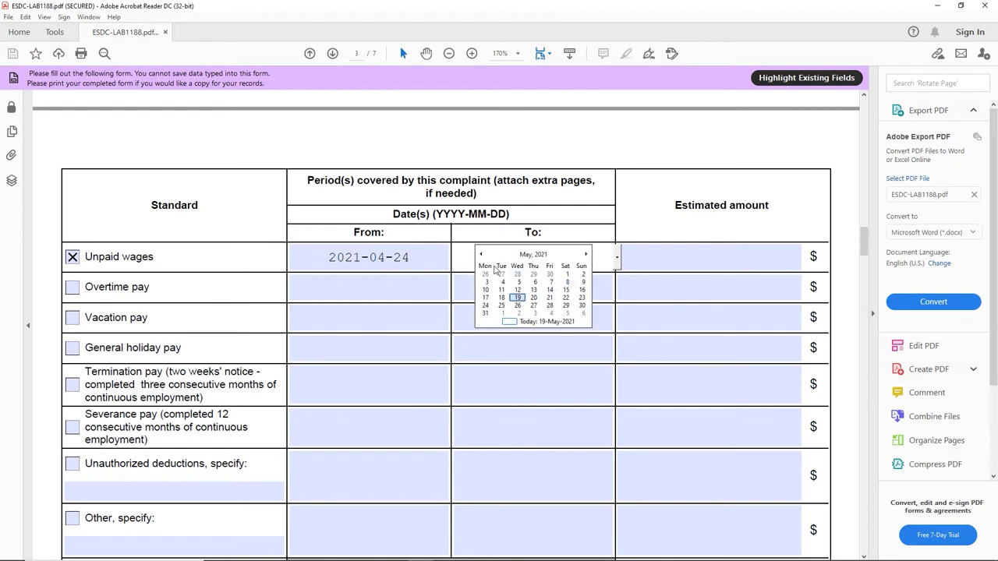
left_click(566, 274)
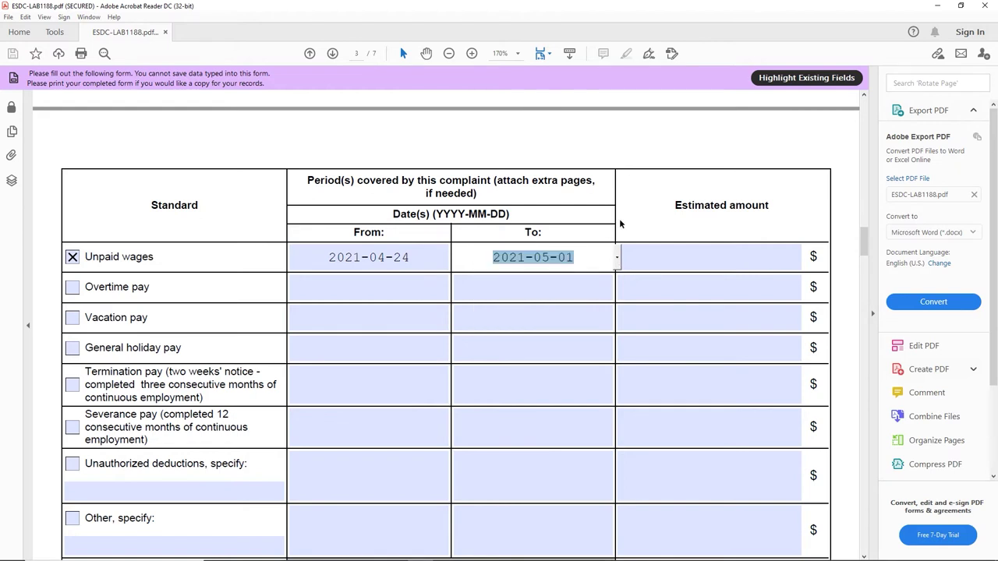
left_click(628, 261)
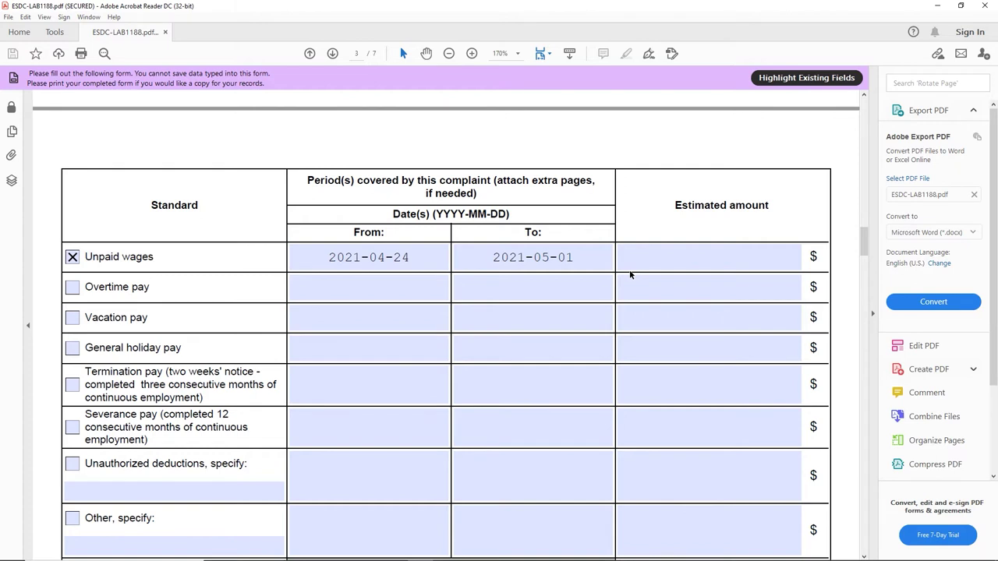
left_click(683, 268)
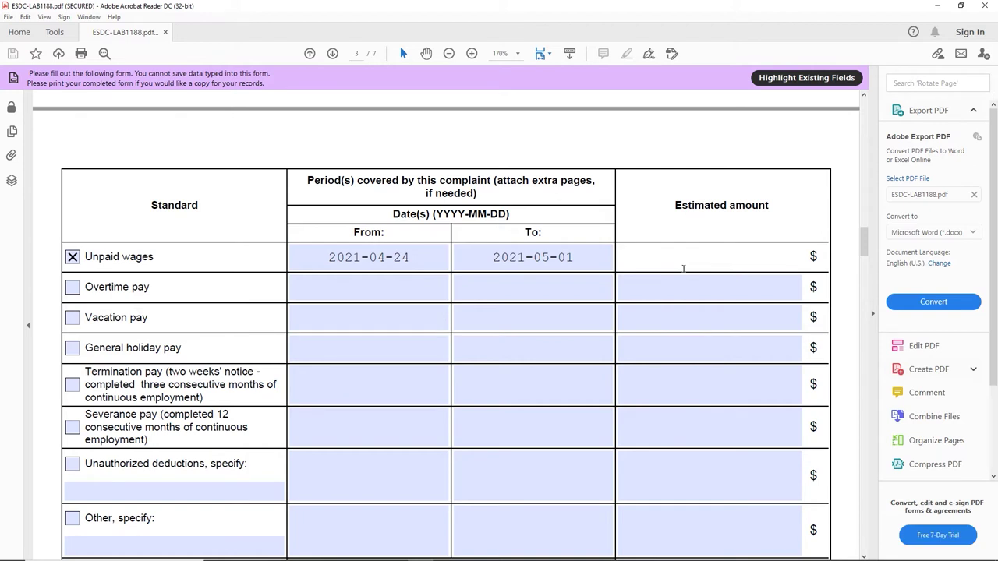
Step: Enter 1500 as the unpaid wages amount and begin an Unauthorized deductions claim
type("1500")
left_click_drag(673, 204, 728, 206)
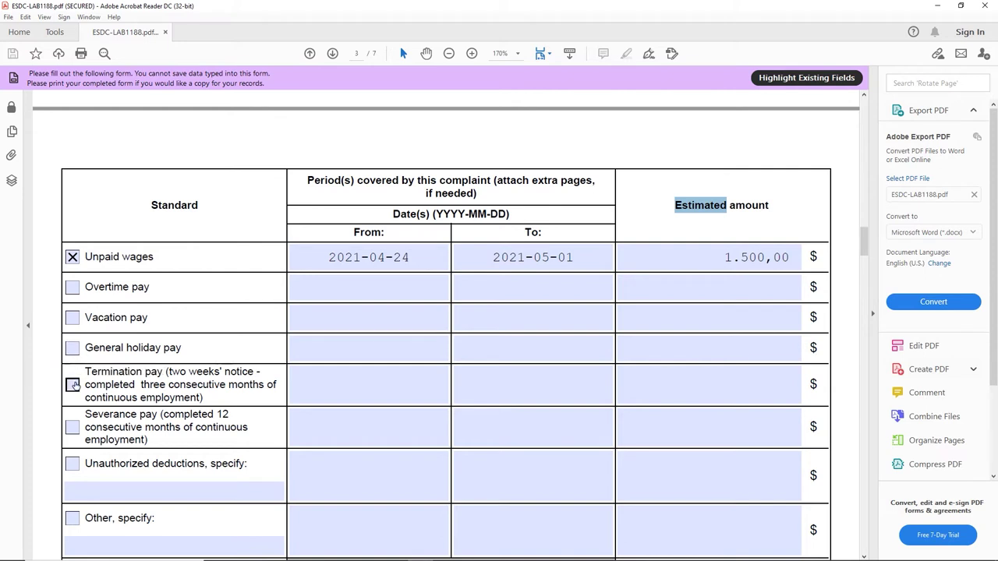
left_click(73, 464)
scroll(323, 480, "down", 3)
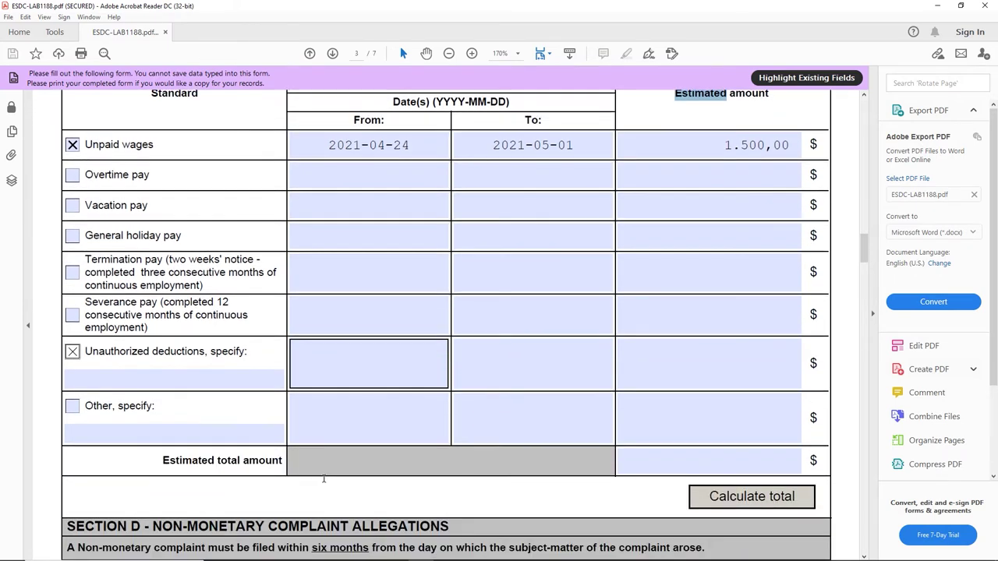
left_click(341, 361)
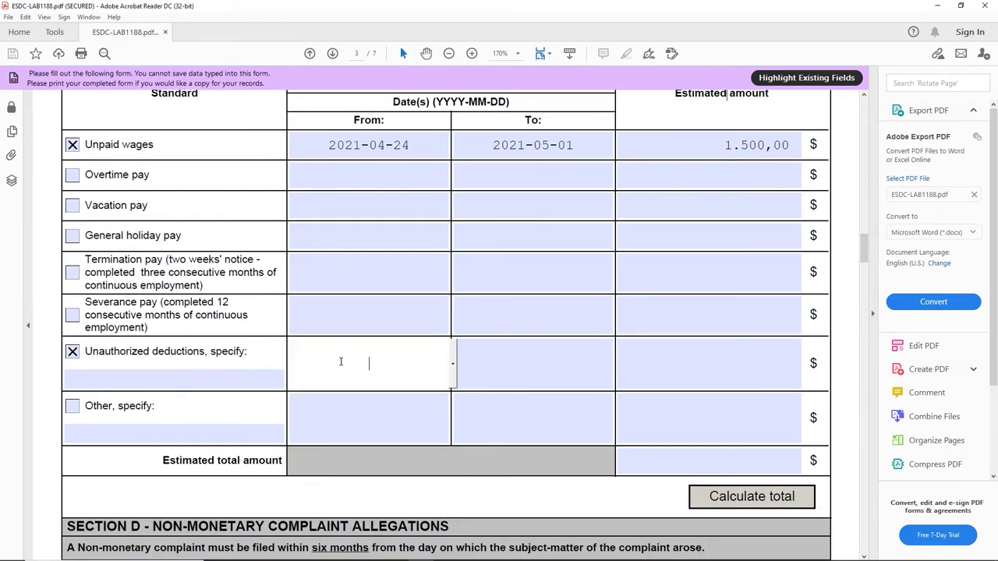
left_click(453, 364)
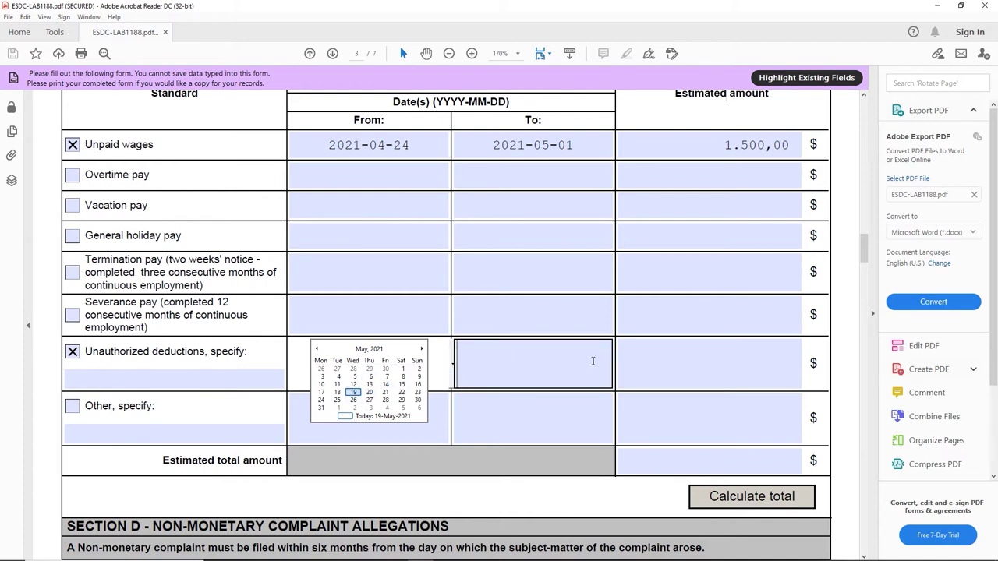
left_click(151, 399)
Step: Claim Other, specify as HST 13% instead of Unauthorized deductions
left_click(72, 406)
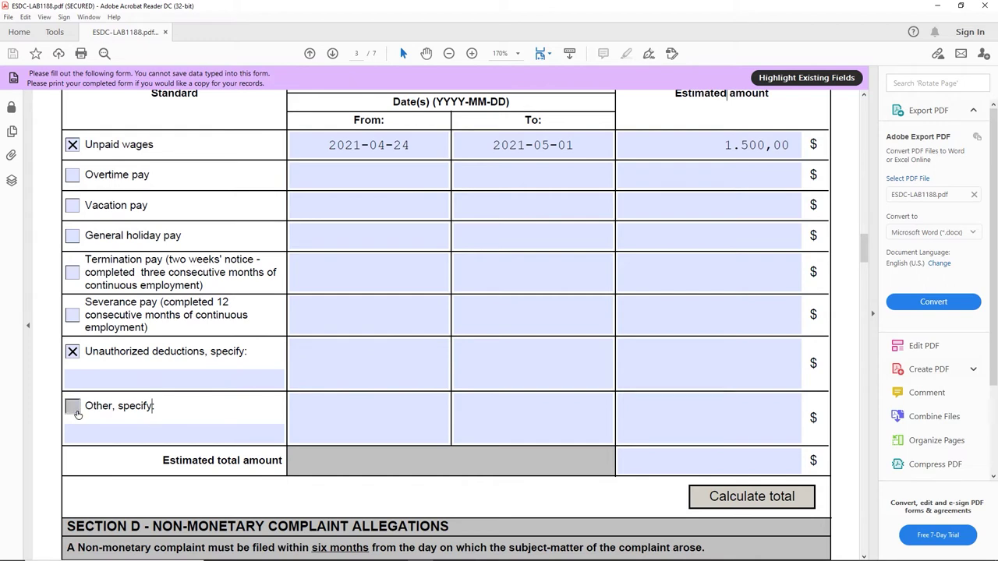
left_click(71, 352)
left_click(175, 435)
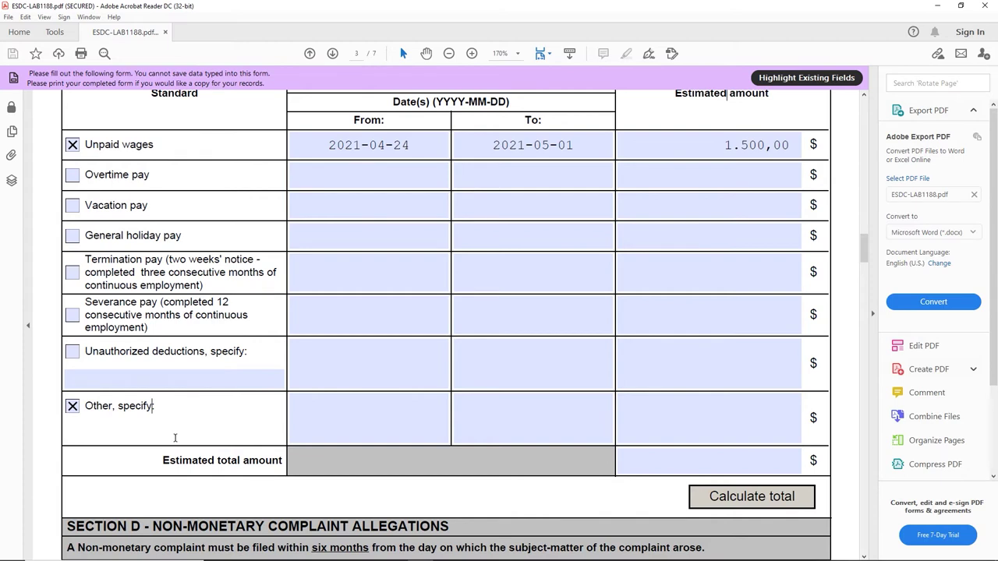
type("HST 13%")
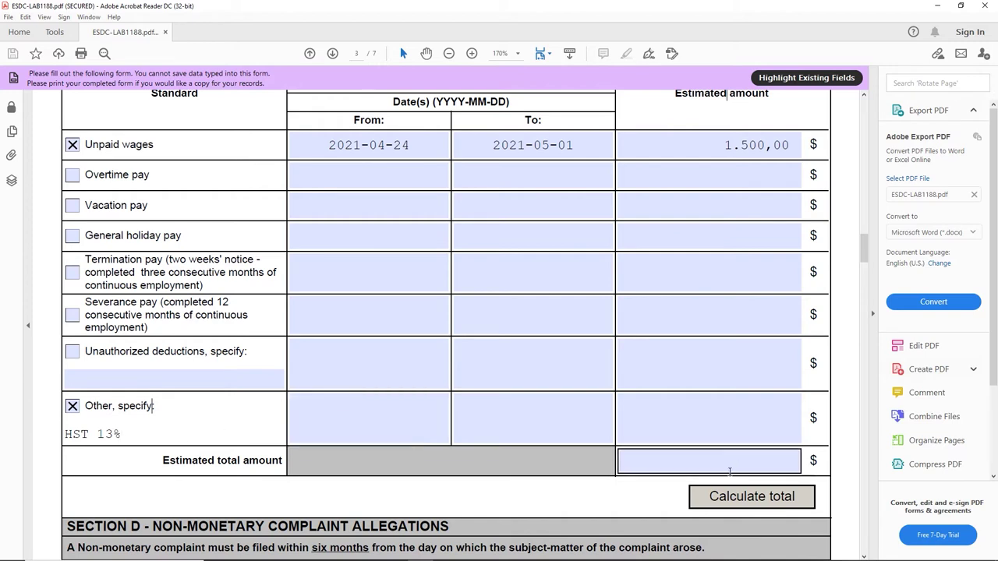
left_click(747, 426)
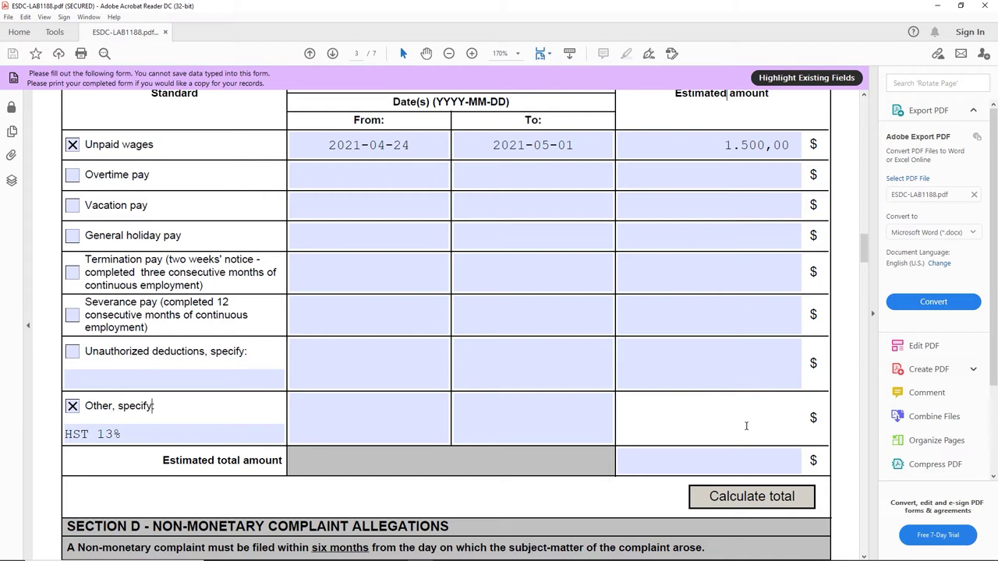
Step: Launch Calculator via calc and enter 1500
key("super")
type("calc")
key("Return")
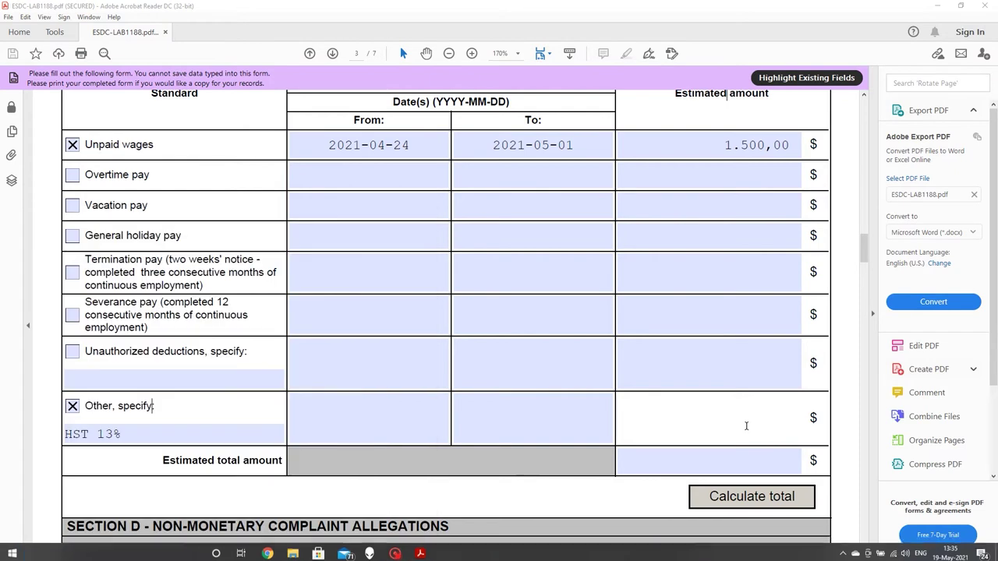
type("1500")
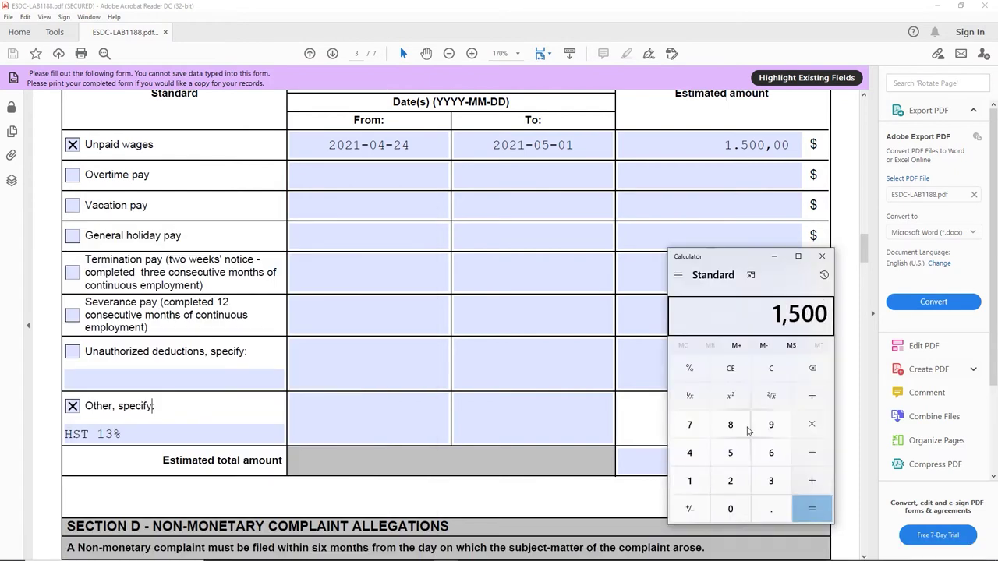
Step: Compute 1500 × 0.13 in Calculator to get the 195 HST amount
left_click(811, 425)
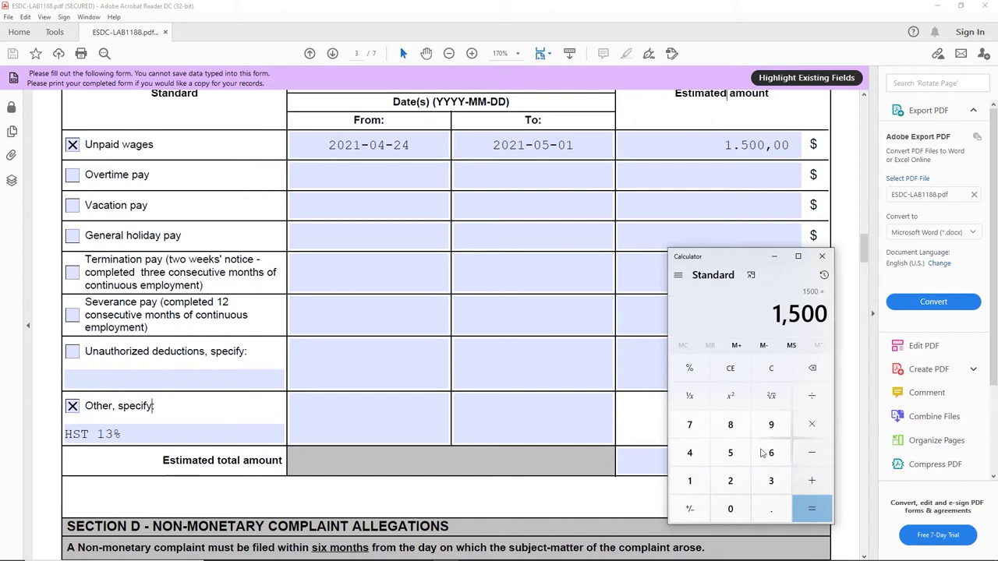
left_click(771, 508)
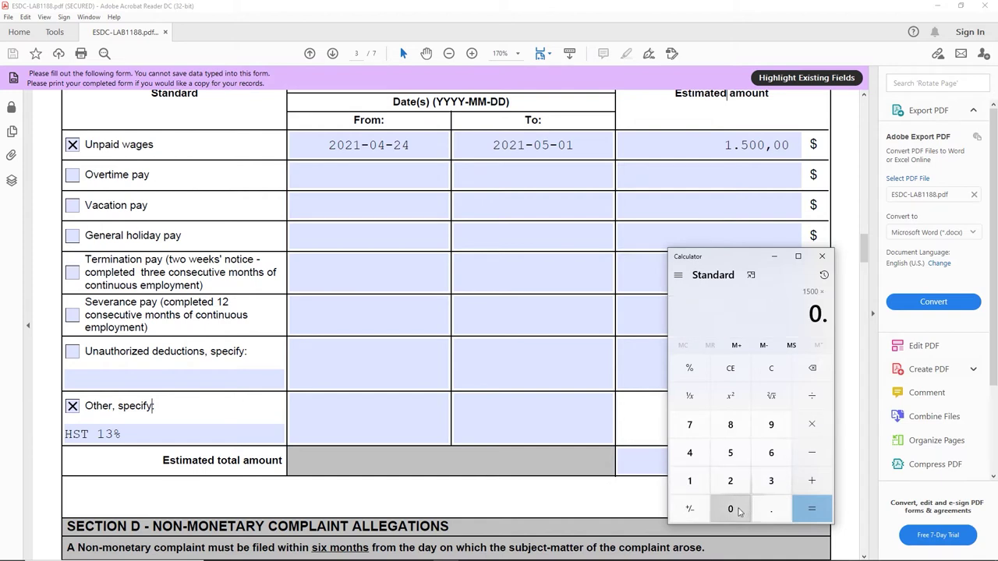
left_click(689, 480)
left_click(771, 480)
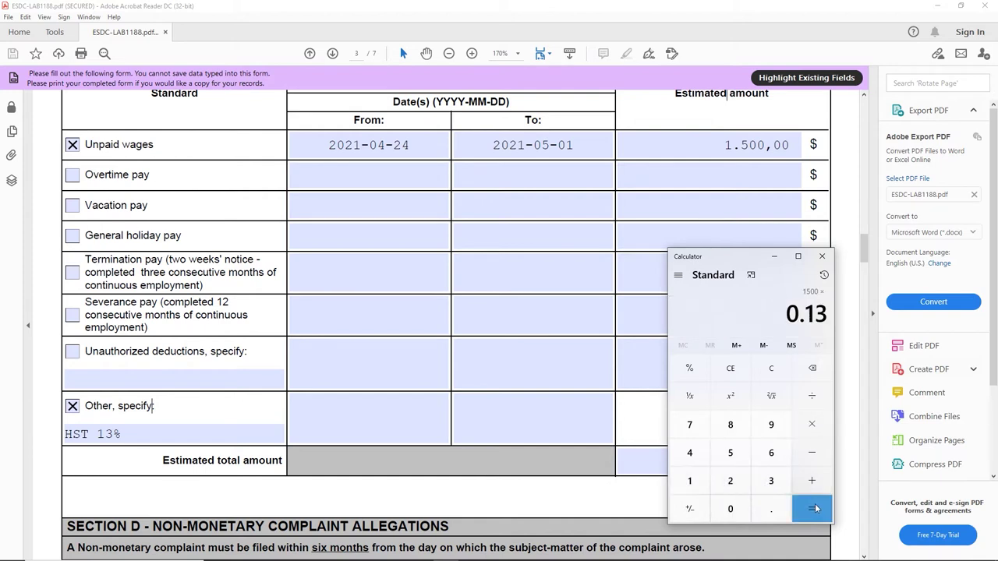
left_click(812, 508)
left_click(628, 419)
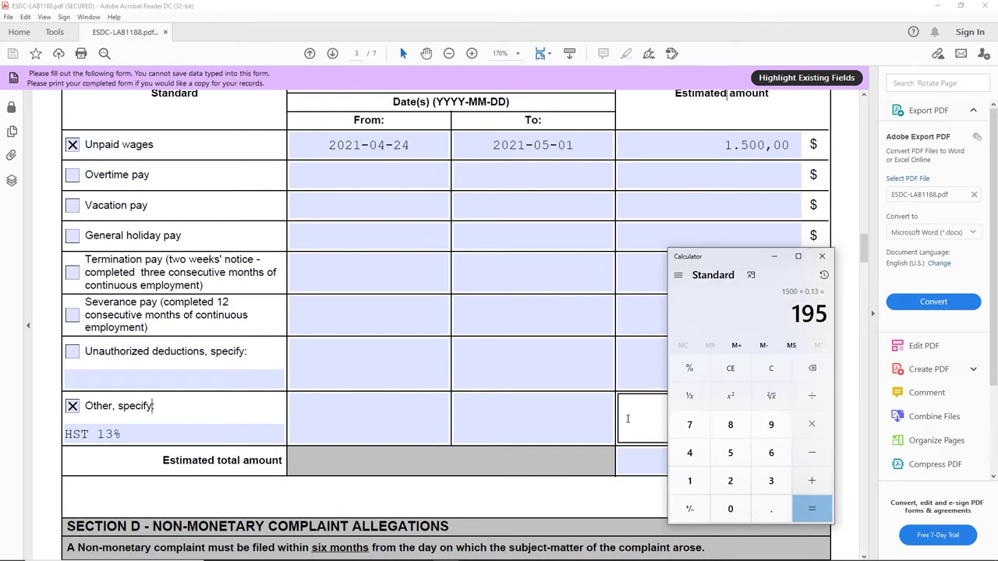
Step: Enter 195 as the Other claim amount and calculate the 1.695,00 estimated total
type("195")
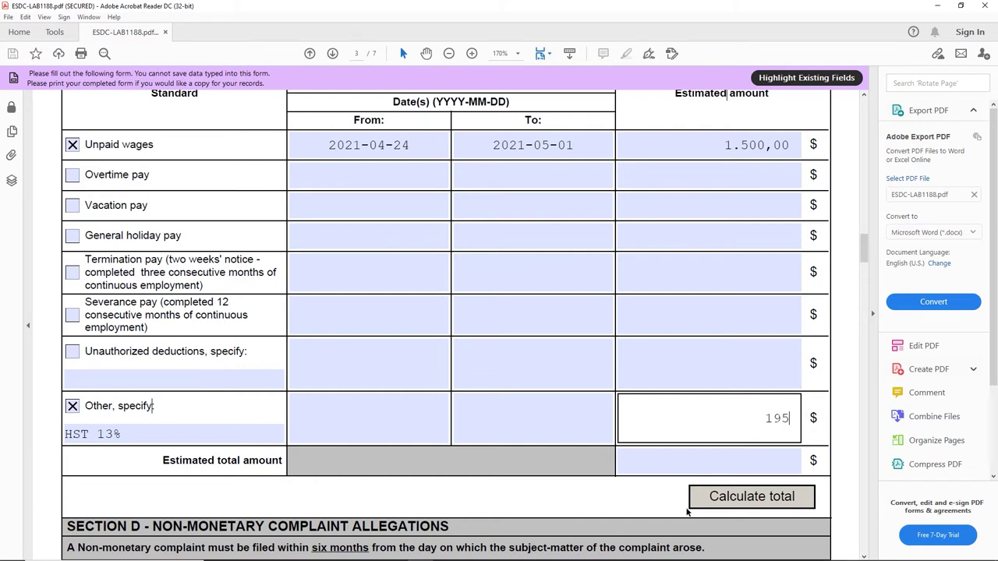
left_click(718, 500)
left_click(795, 360)
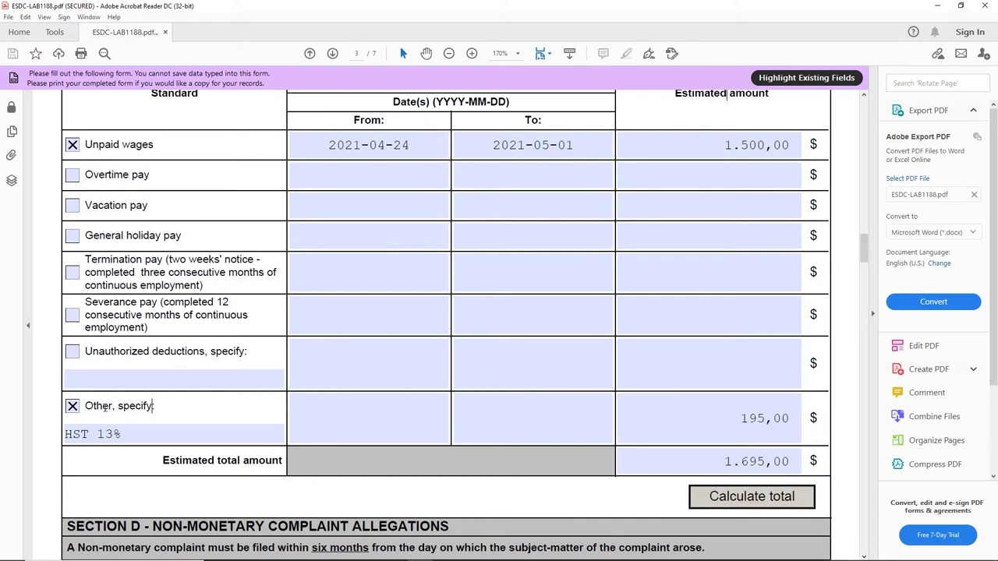
left_click(93, 437)
left_click(363, 417)
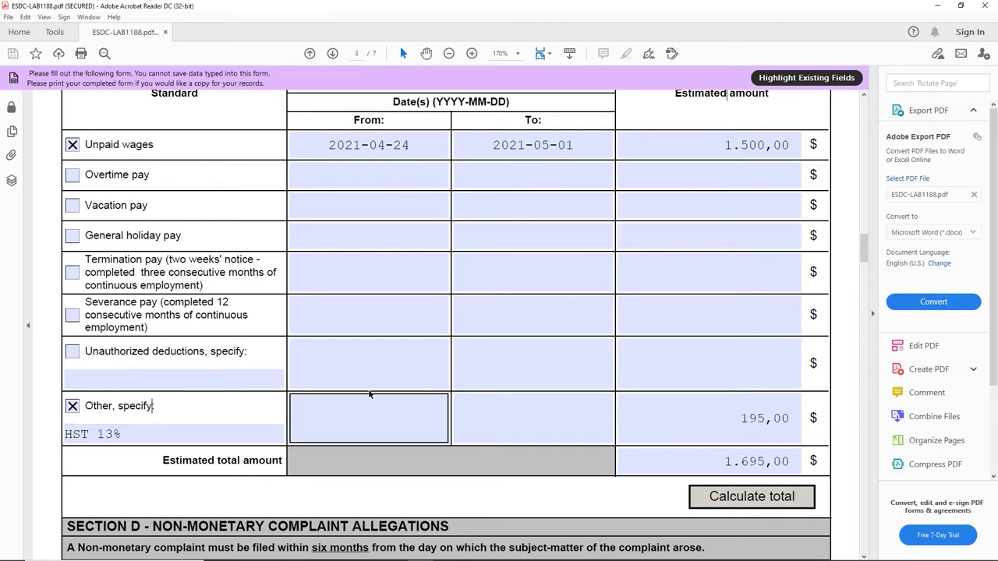
Step: Scroll down past the monetary claims table toward the next section of the form
scroll(363, 401, "down", 2)
scroll(363, 400, "down", 1)
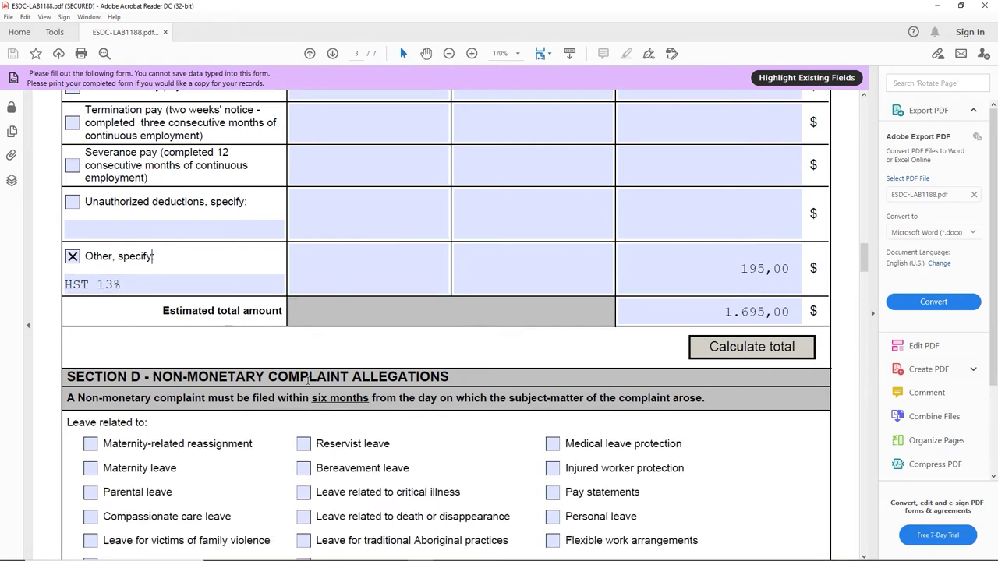
scroll(578, 348, "up", 3)
left_click(644, 306)
scroll(643, 307, "up", 1)
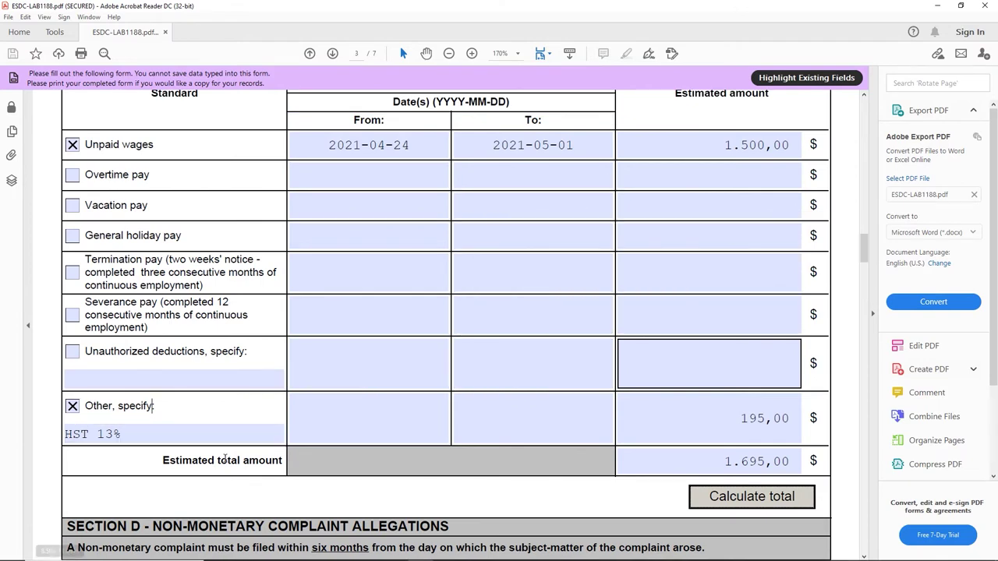
scroll(133, 506, "down", 1)
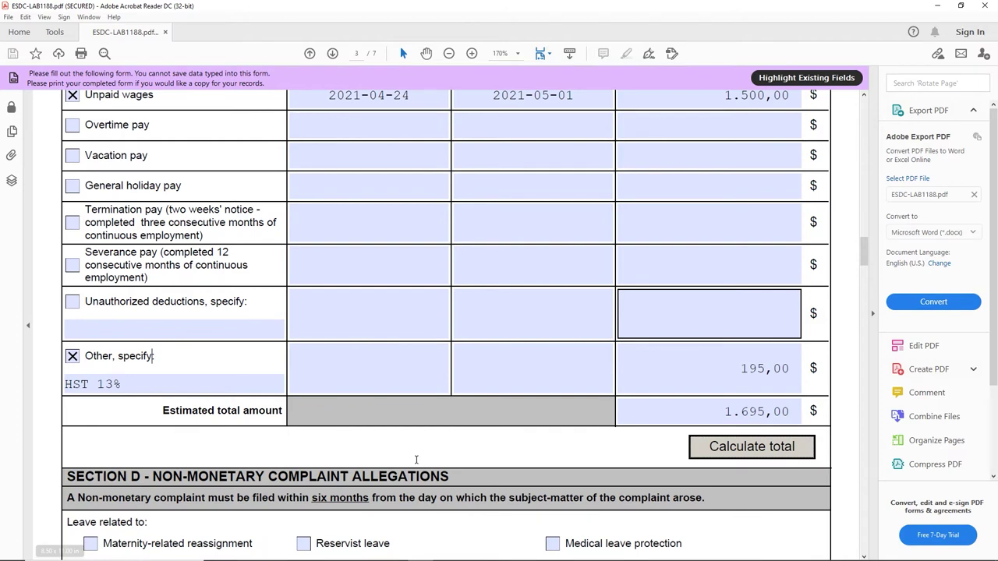
scroll(431, 457, "down", 1)
scroll(468, 338, "down", 1)
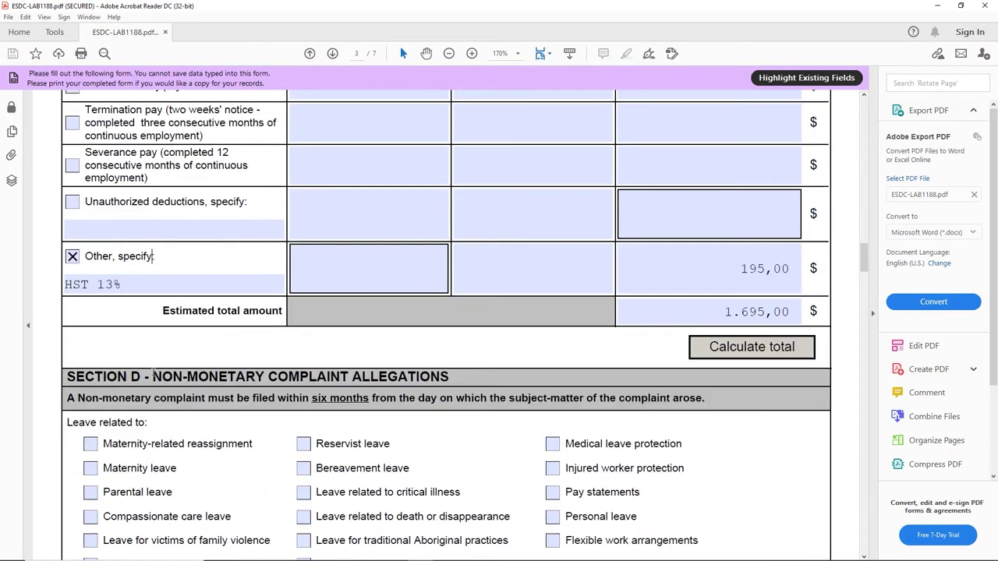
scroll(153, 375, "down", 3)
Step: Scroll down to Section E on collective agreement coverage
scroll(482, 298, "down", 1)
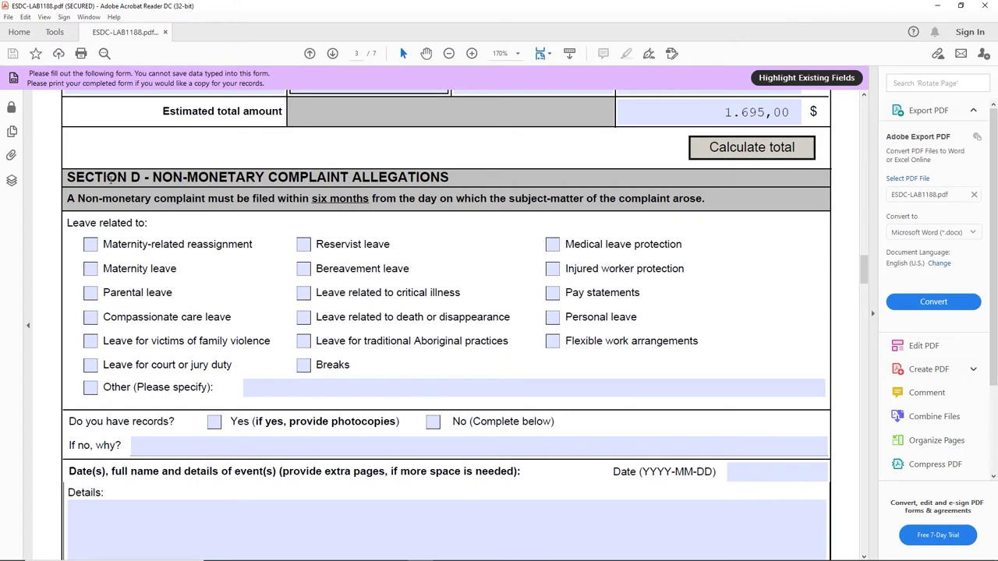
left_click_drag(67, 177, 188, 178)
scroll(446, 196, "down", 1)
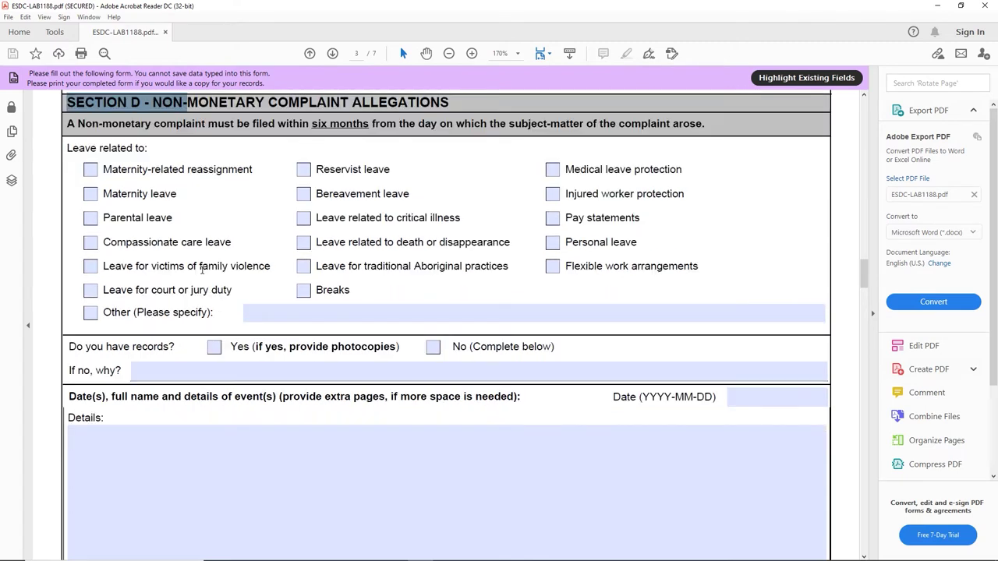
scroll(201, 269, "down", 1)
scroll(220, 300, "down", 1)
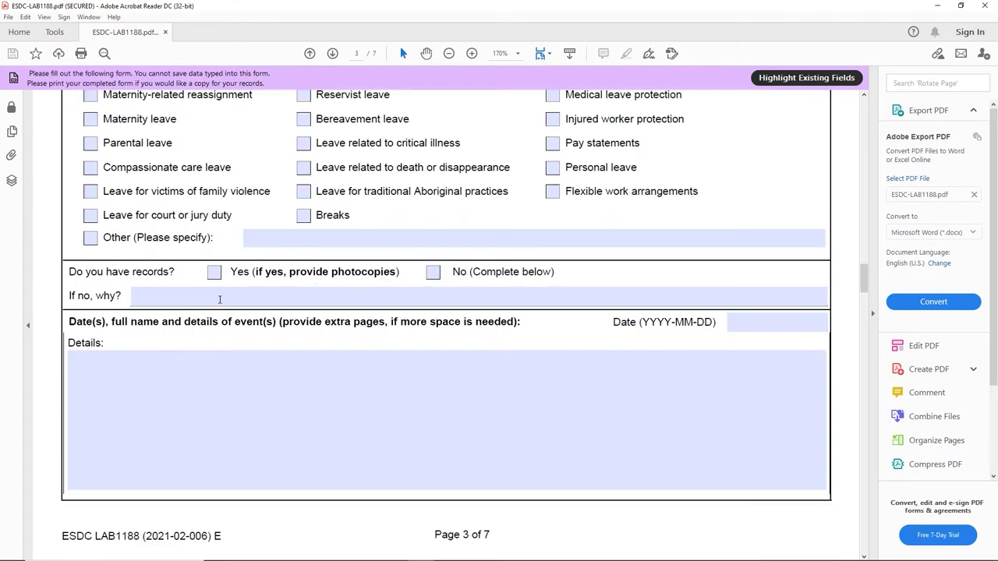
scroll(220, 299, "down", 4)
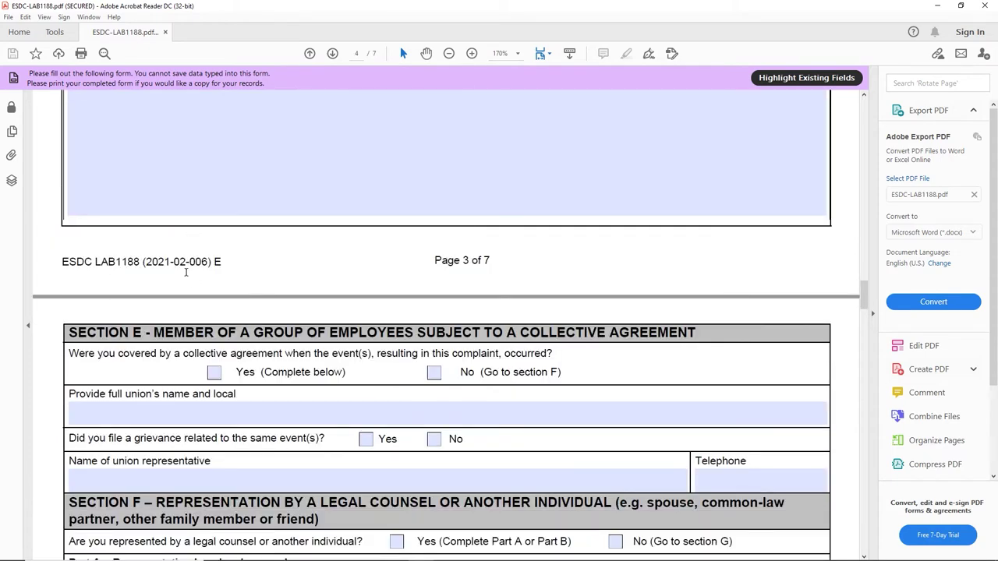
scroll(185, 272, "down", 2)
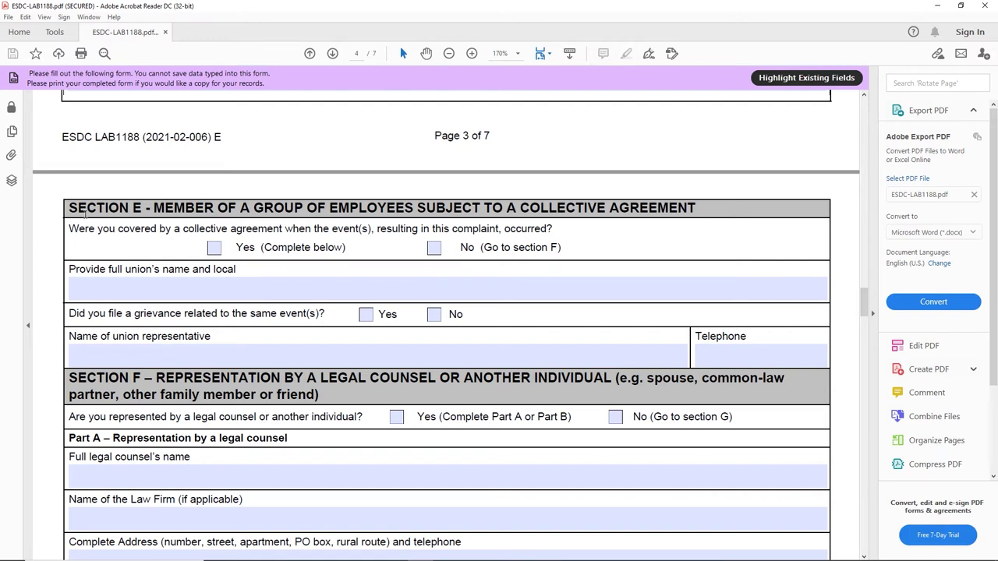
Step: Tick No (Go to section F) for being covered by a collective agreement
left_click_drag(83, 211, 250, 209)
left_click_drag(301, 207, 326, 208)
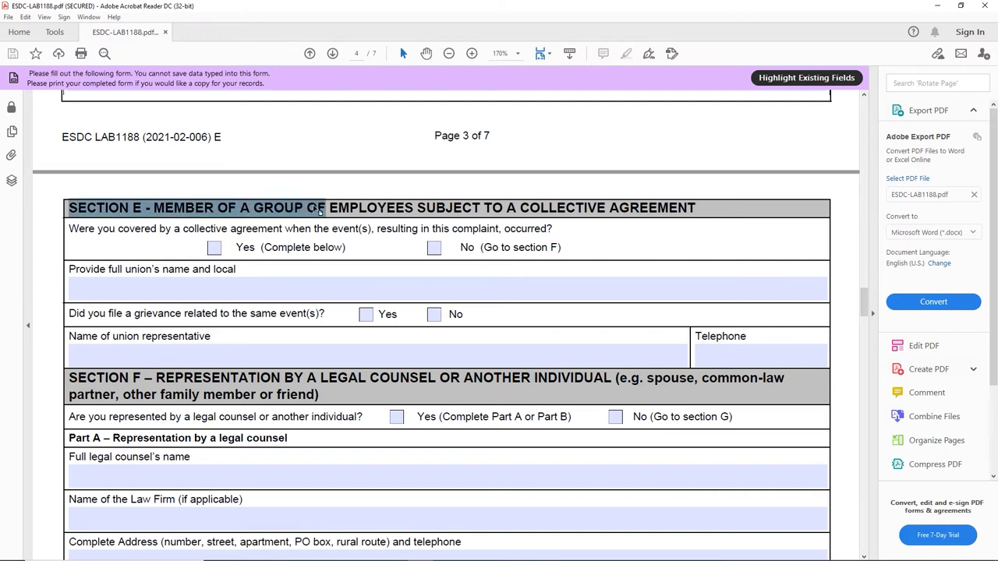
left_click(435, 248)
left_click(378, 208)
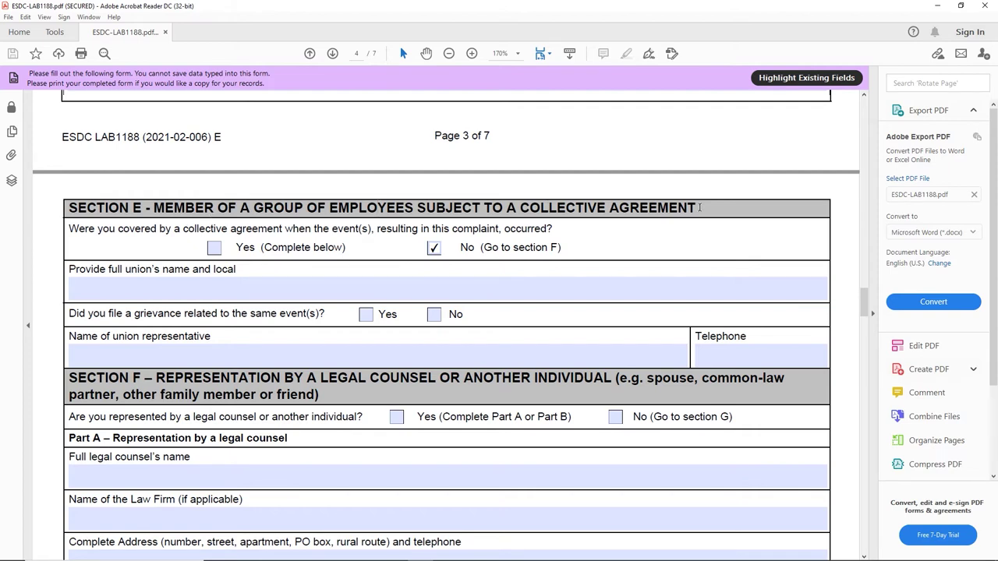
left_click_drag(696, 208, 521, 209)
left_click(190, 290)
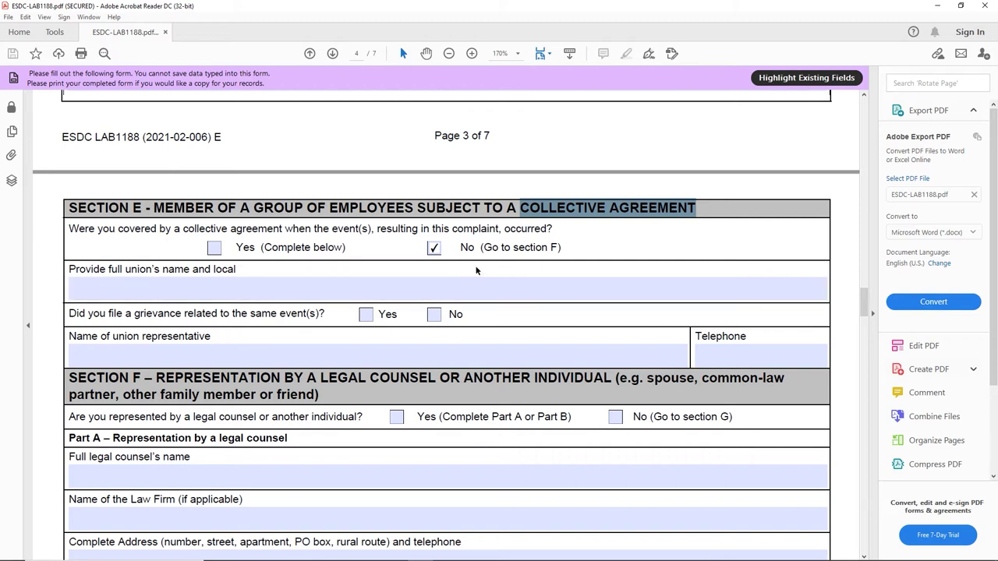
left_click_drag(483, 248, 560, 253)
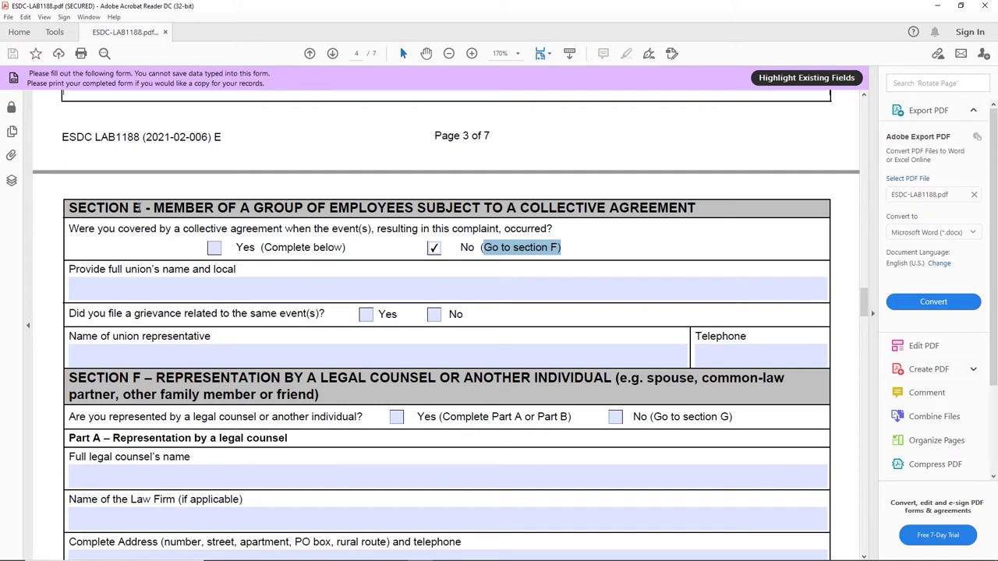
scroll(137, 226, "down", 2)
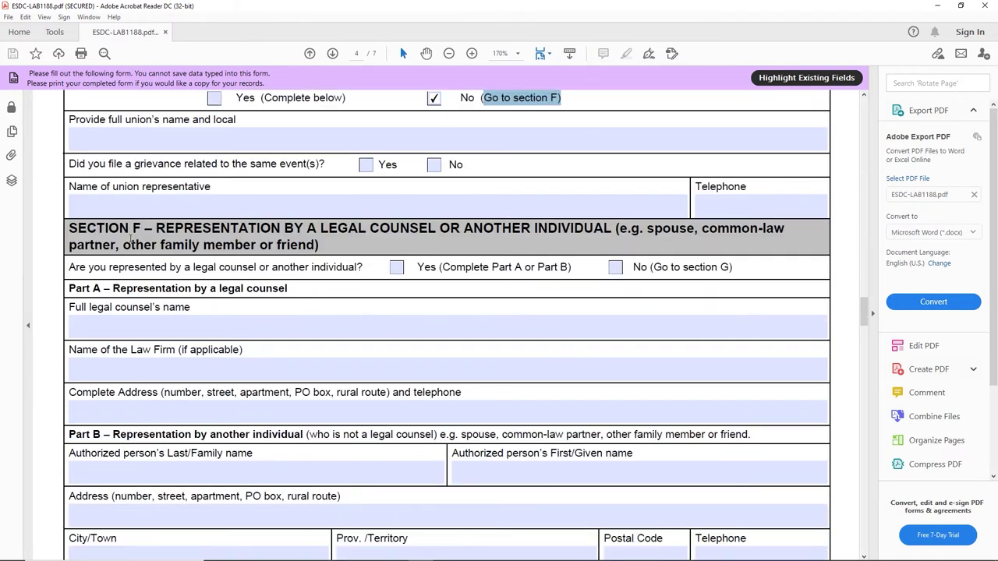
Step: In Section F, tick No (Go to section G) for representation by legal counsel or another individual
left_click(141, 229)
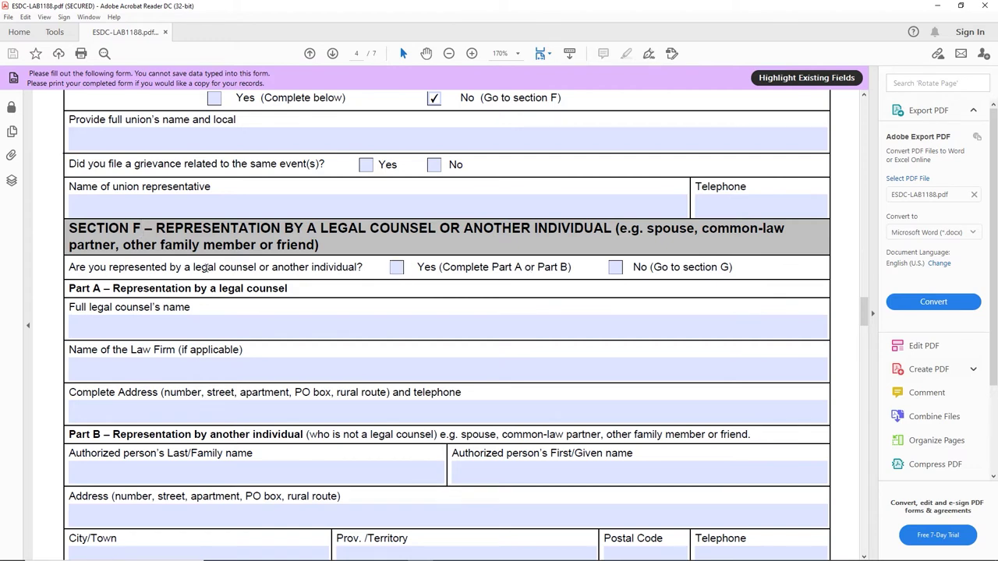
left_click_drag(365, 266, 73, 271)
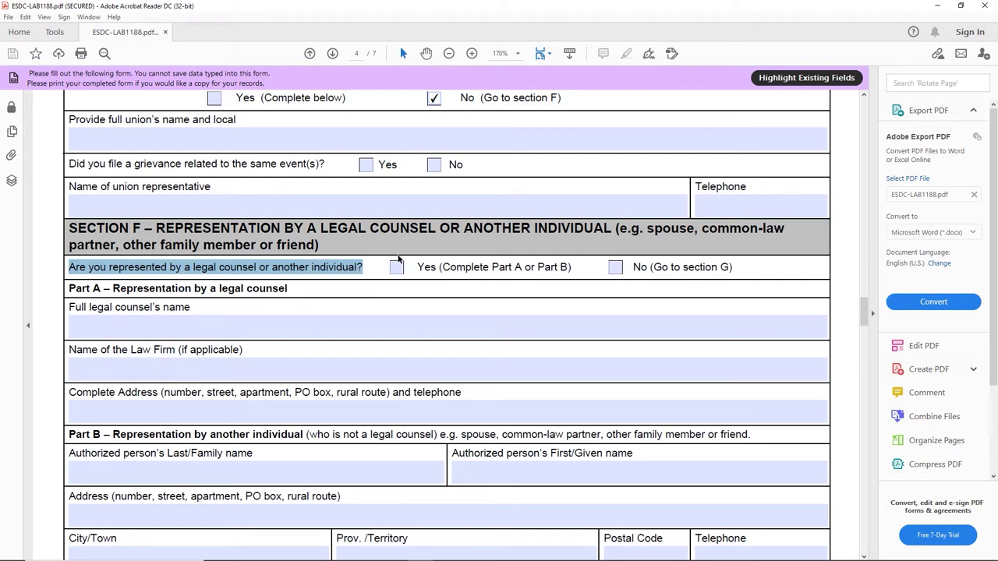
left_click_drag(320, 229, 616, 231)
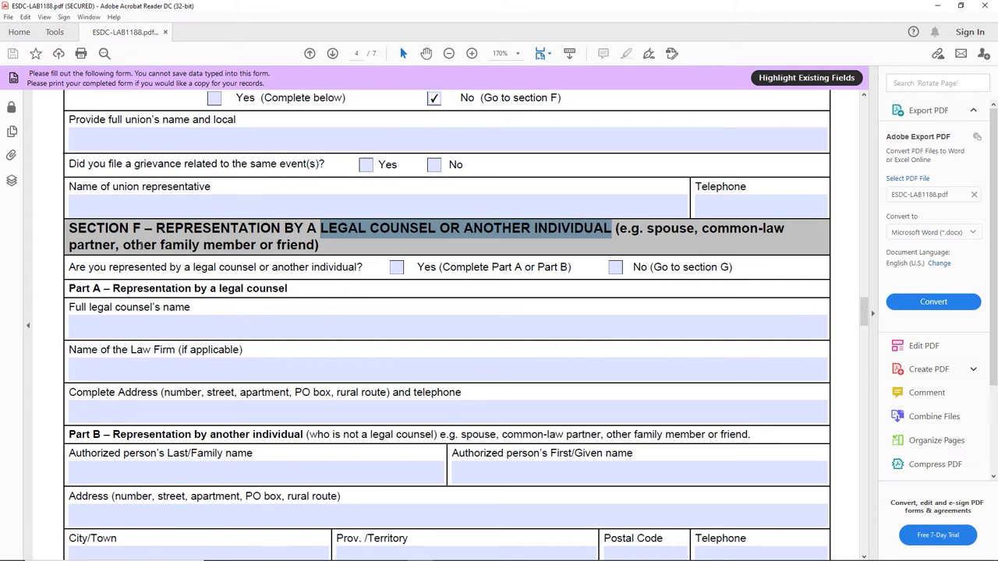
left_click_drag(279, 245, 319, 244)
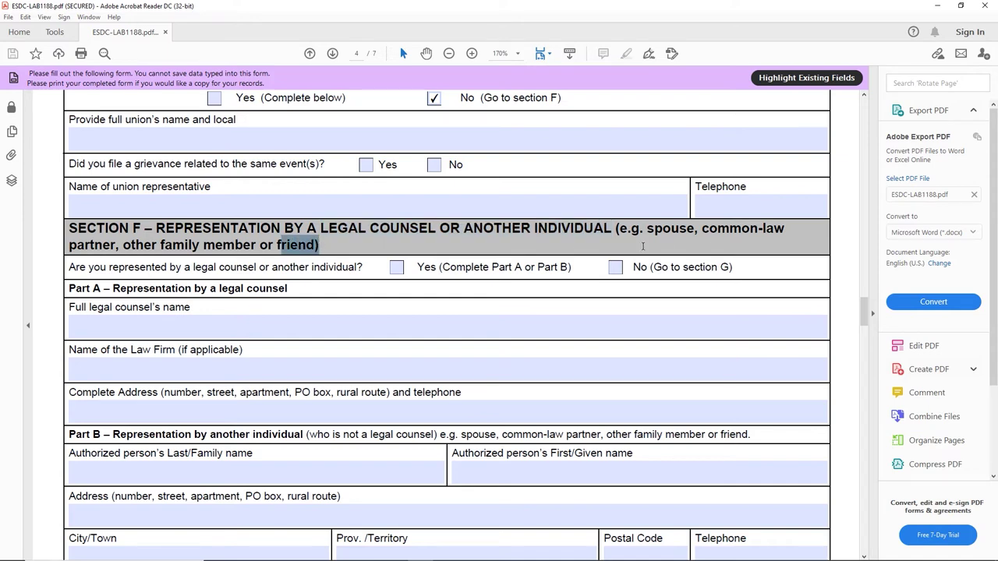
left_click(275, 246)
left_click_drag(277, 245, 314, 244)
left_click(617, 267)
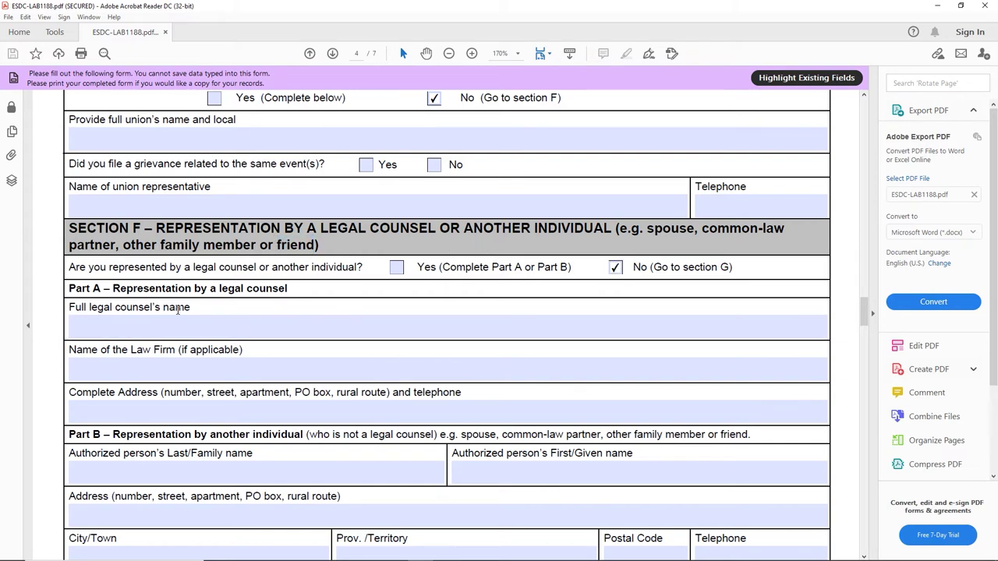
left_click_drag(664, 266, 733, 267)
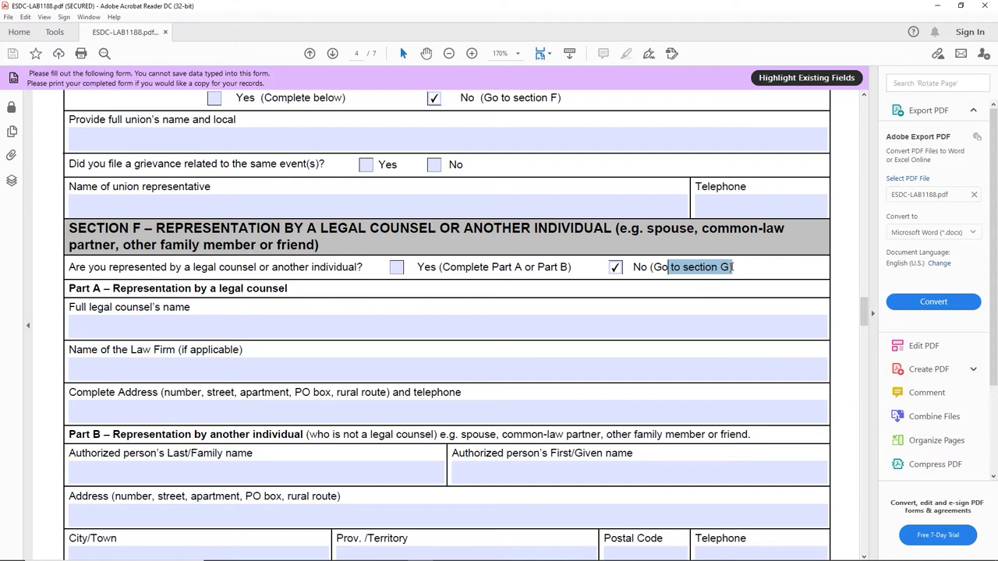
scroll(318, 312, "down", 2)
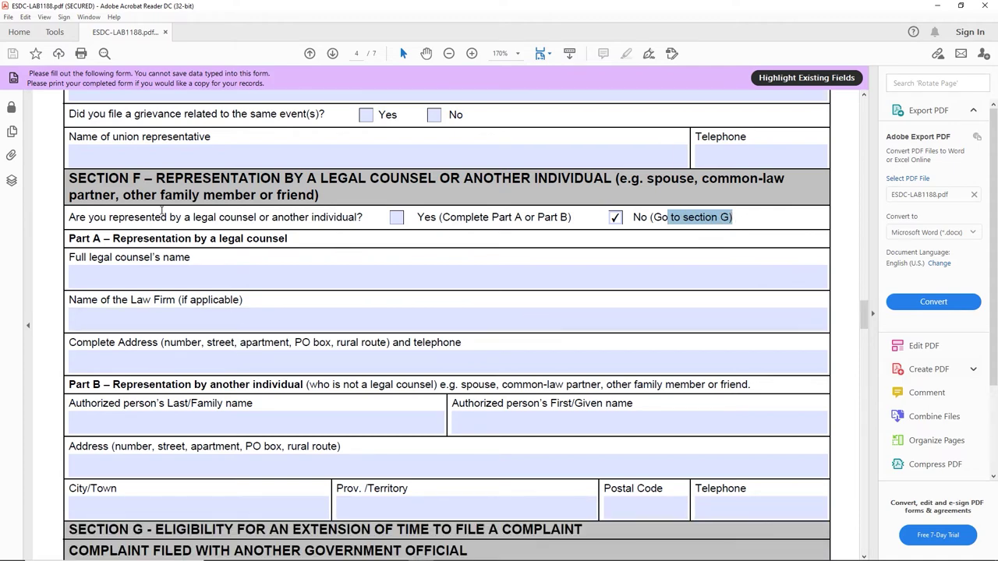
Step: Tick No (Go to section H) for a complaint filed with another government official
scroll(169, 207, "down", 8)
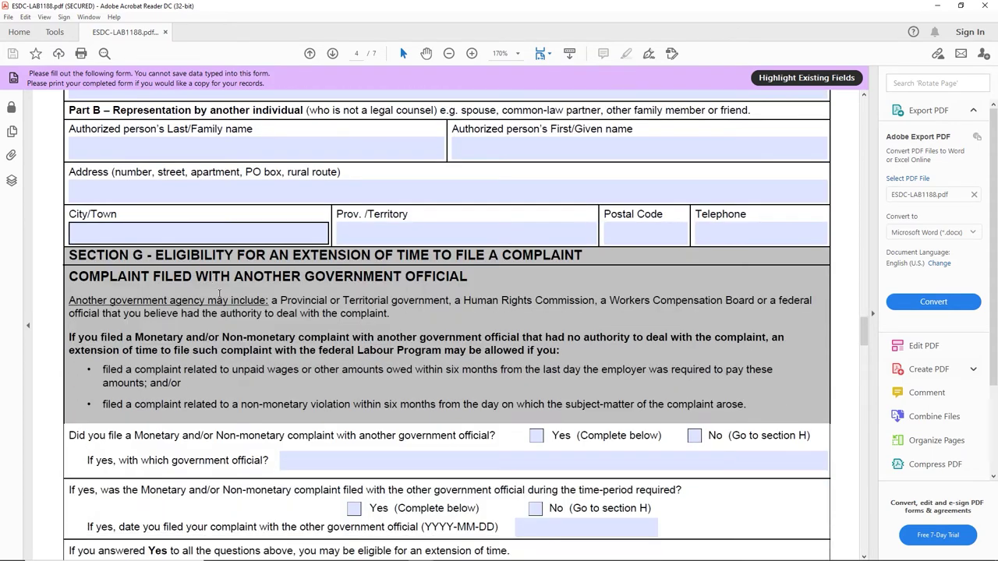
scroll(437, 231, "down", 2)
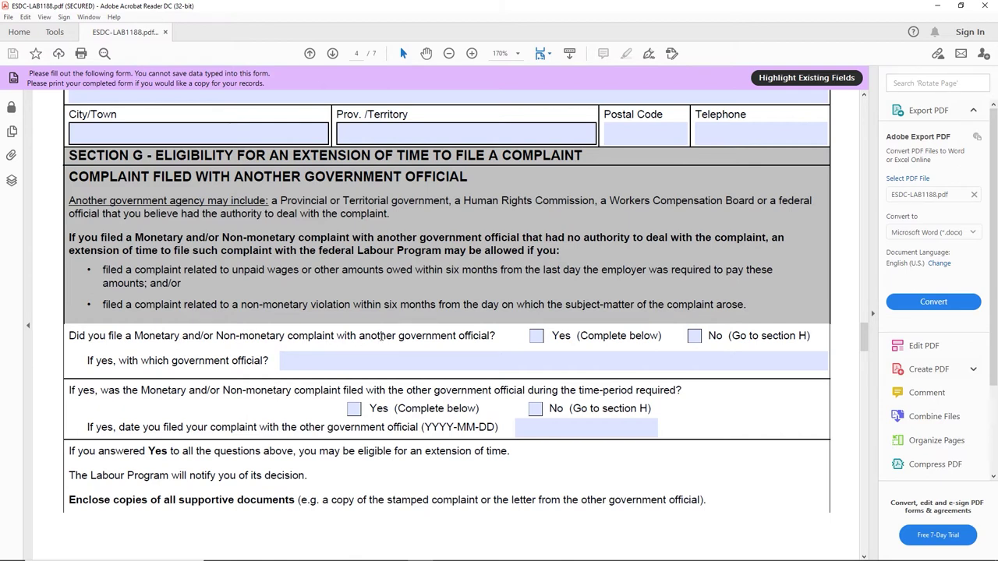
left_click_drag(362, 338, 506, 323)
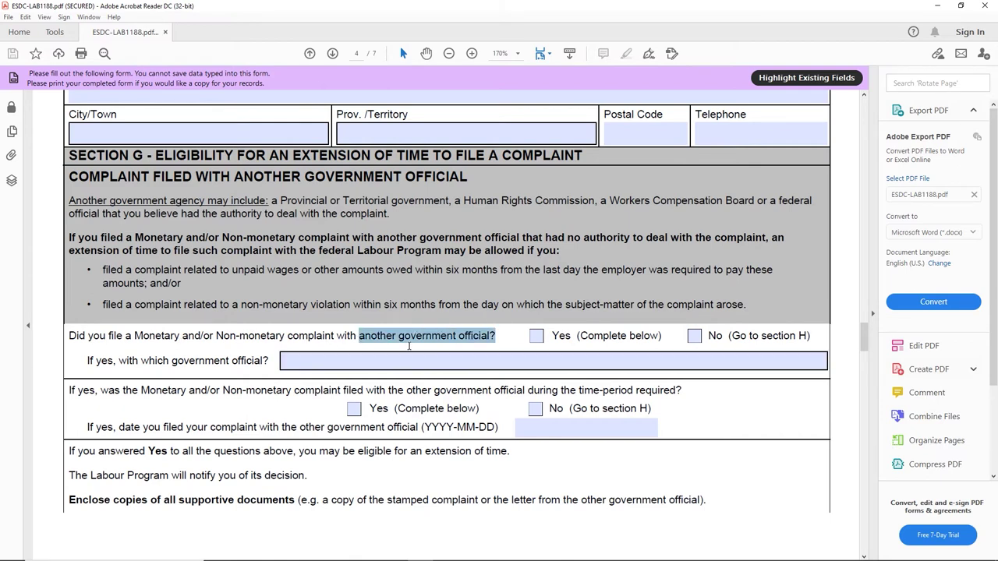
left_click(694, 336)
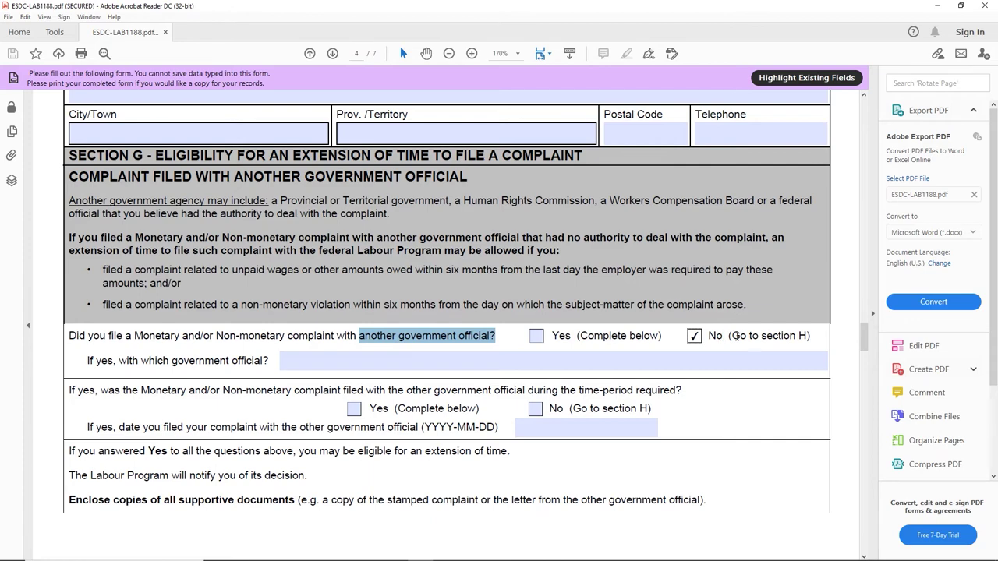
left_click_drag(811, 335, 761, 336)
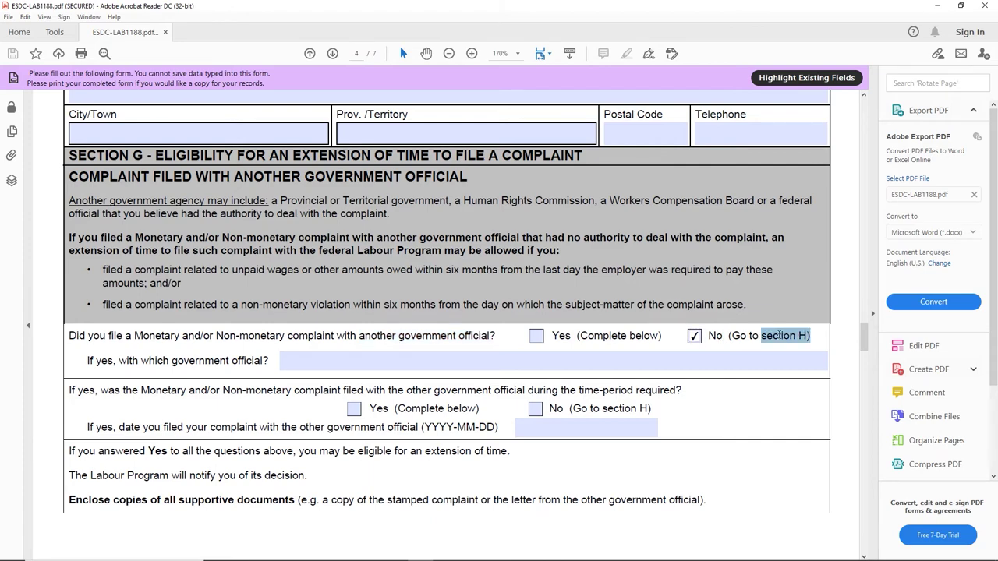
scroll(468, 380, "down", 10)
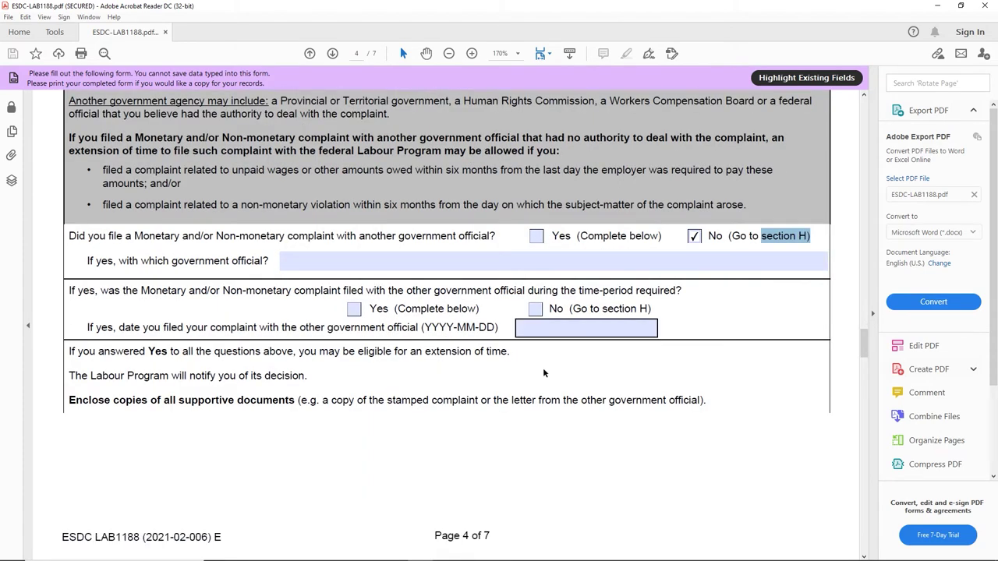
Step: Mark No for the CIRB Reprisal, Unjust Dismissal and Genetic Testing complaint questions in Section H
scroll(242, 329, "down", 3)
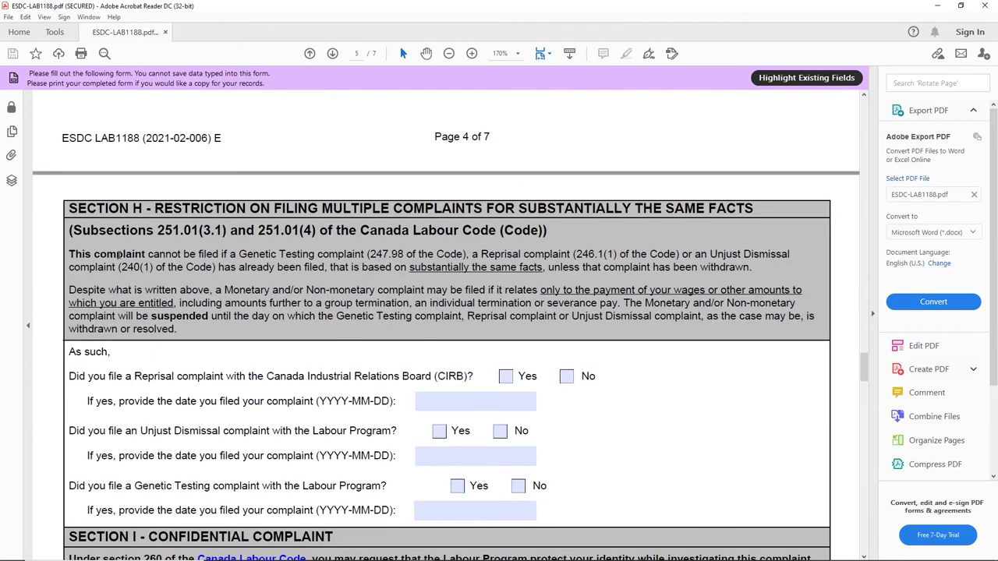
left_click_drag(136, 183, 209, 182)
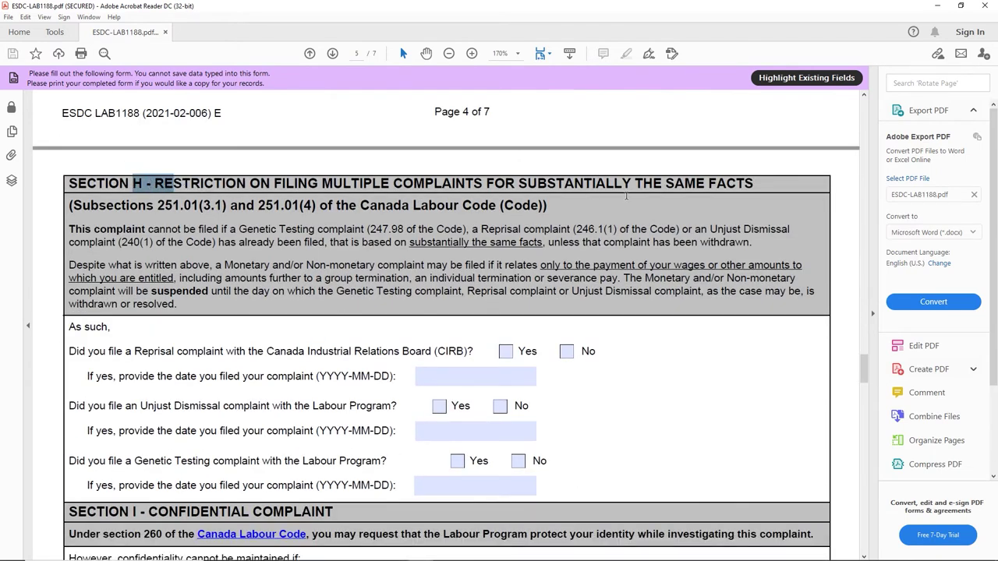
scroll(581, 212, "down", 1)
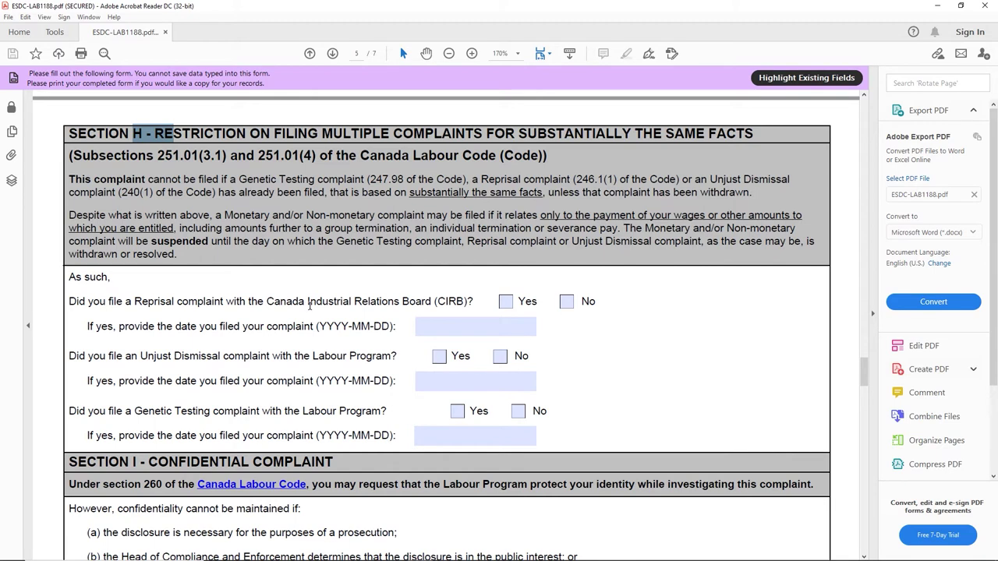
scroll(302, 303, "down", 1)
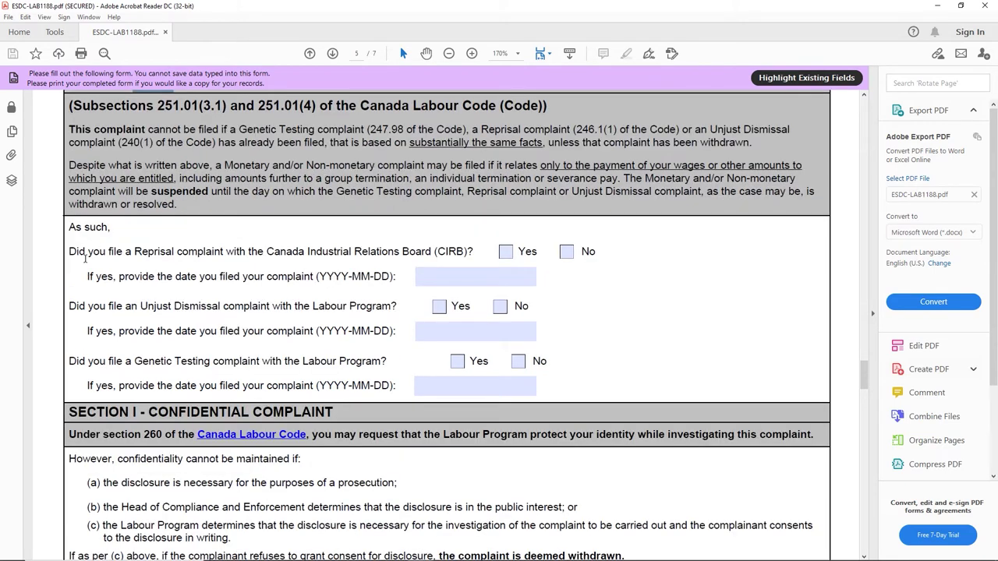
left_click(566, 251)
left_click(500, 306)
left_click(519, 361)
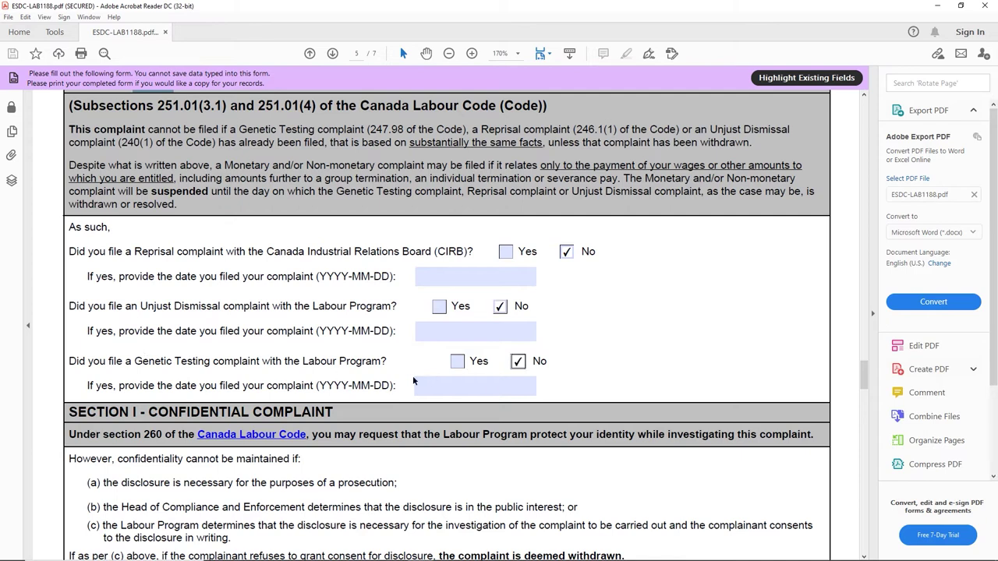
scroll(309, 422, "down", 2)
scroll(309, 421, "down", 3)
key("Tab")
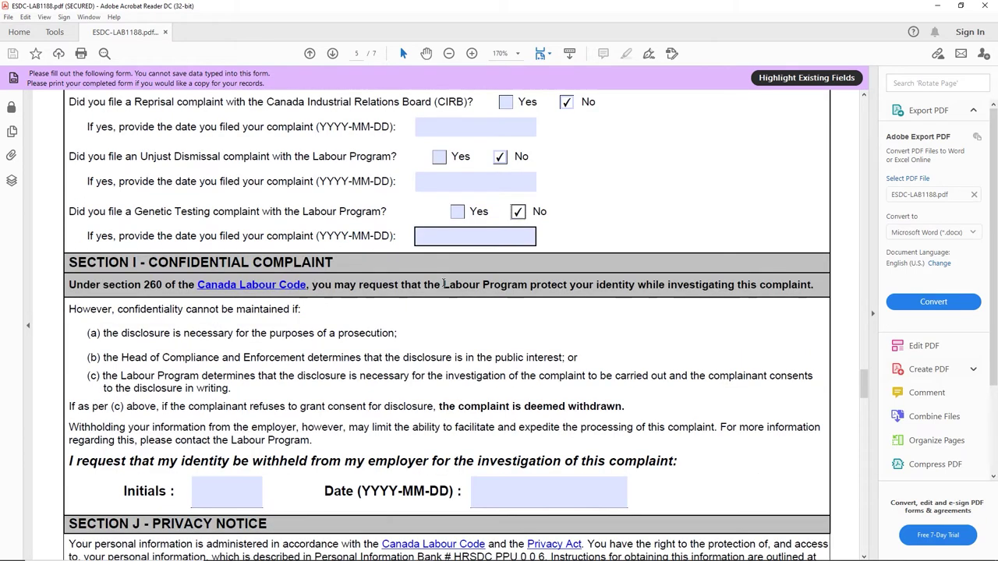
left_click_drag(78, 210, 249, 212)
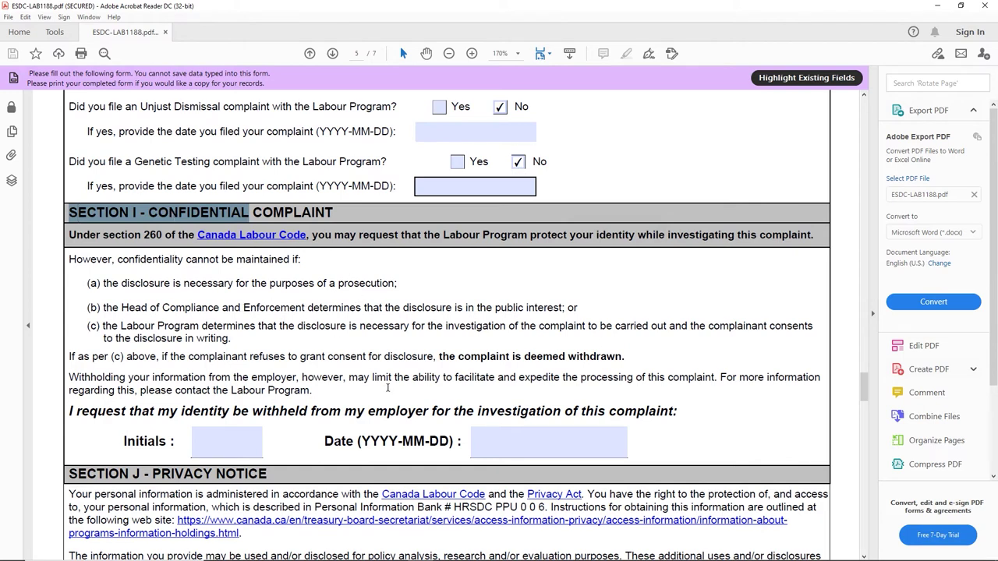
left_click_drag(71, 411, 671, 411)
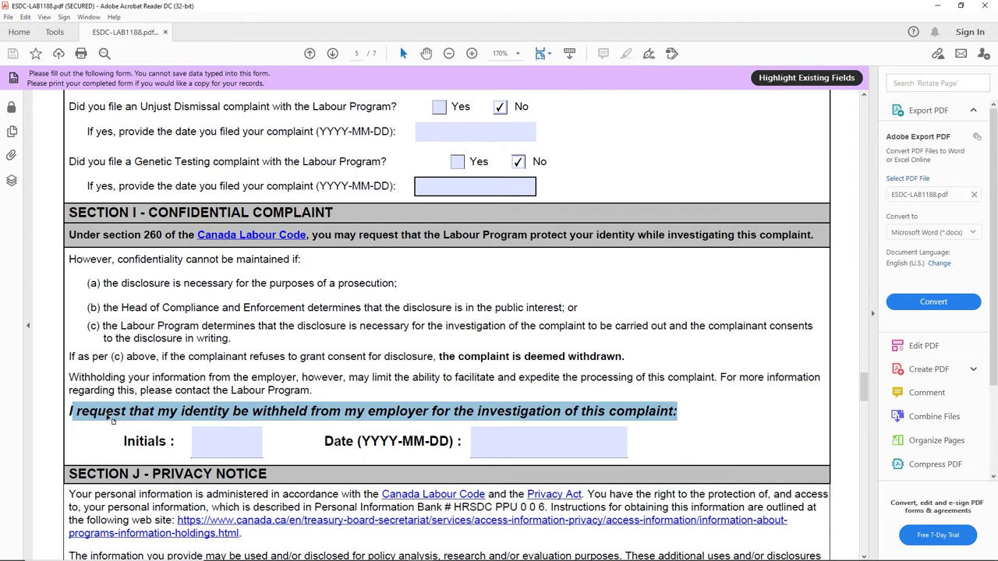
Step: Tick 'Yes (Go to section K)': the employer knows the complainant's address and telephone number
left_click(392, 416)
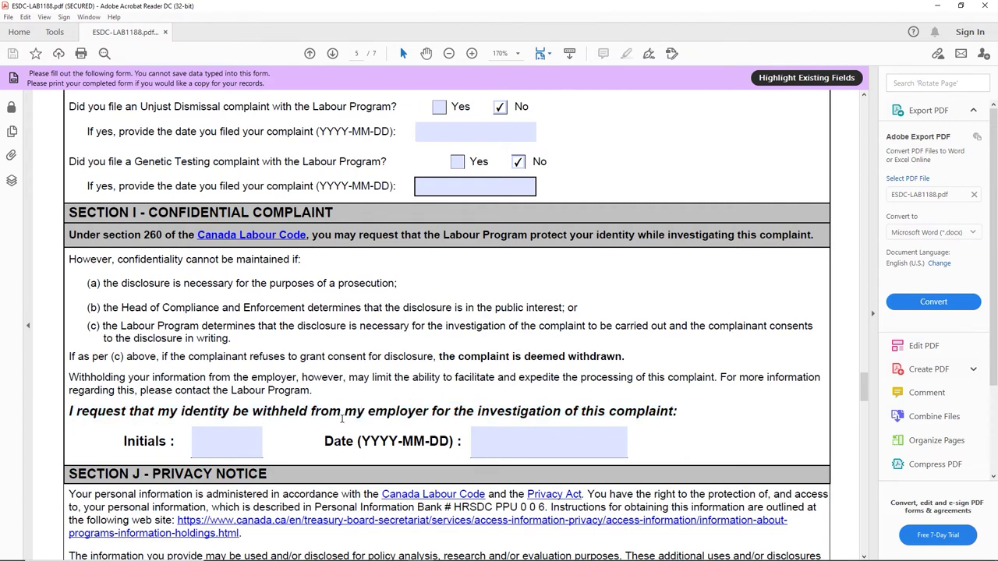
left_click_drag(253, 414, 312, 414)
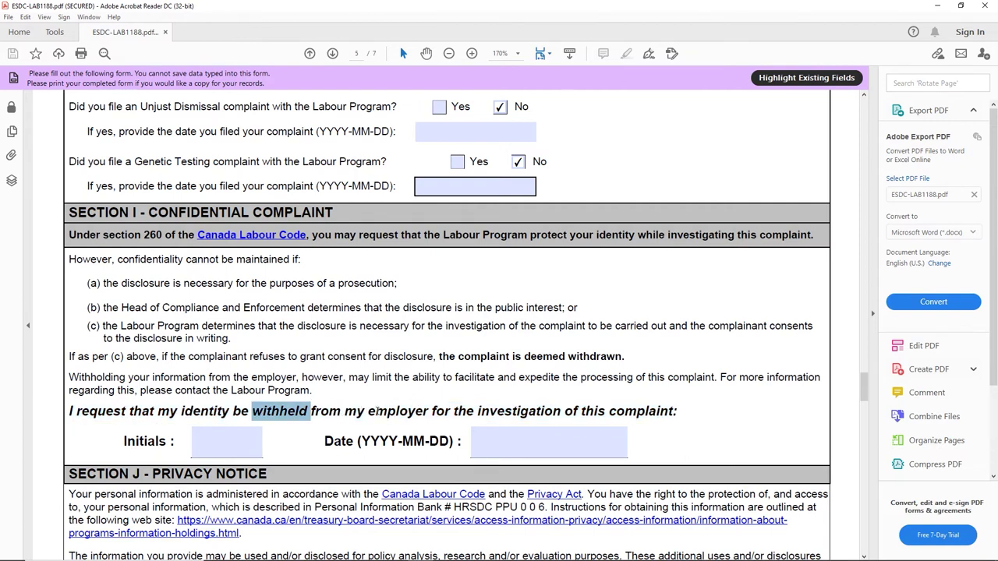
scroll(382, 415, "down", 1)
scroll(242, 367, "down", 1)
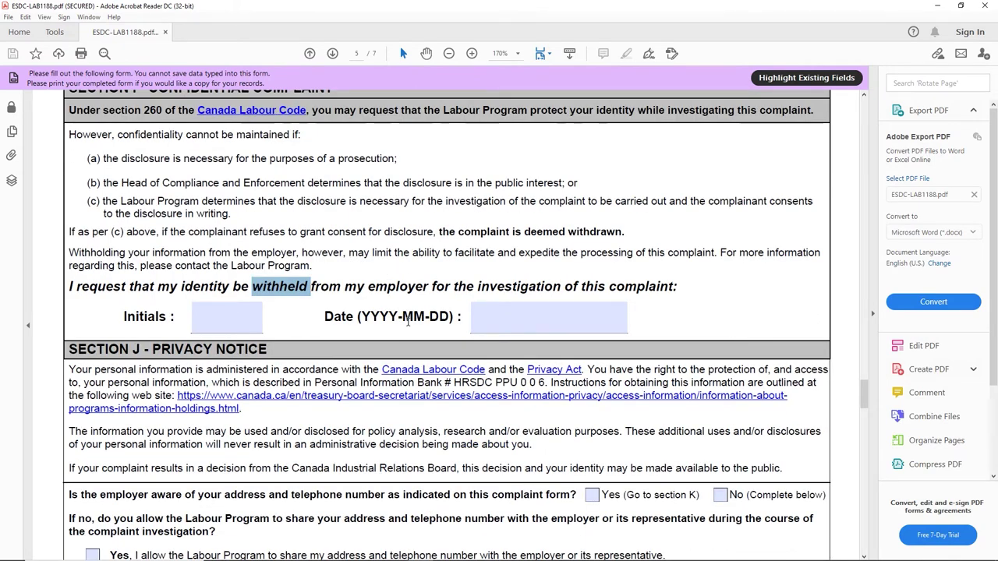
scroll(407, 321, "down", 3)
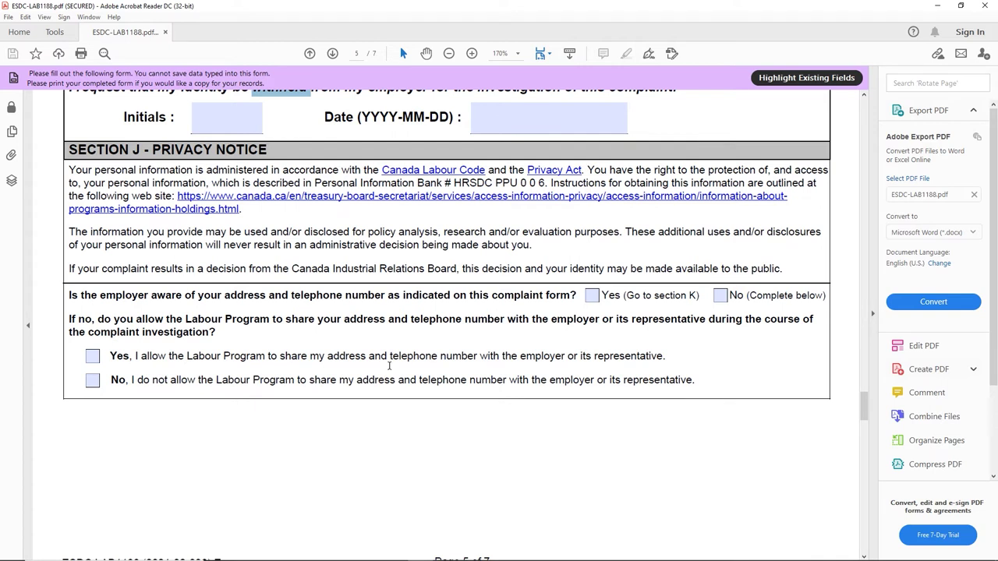
left_click_drag(72, 298, 567, 284)
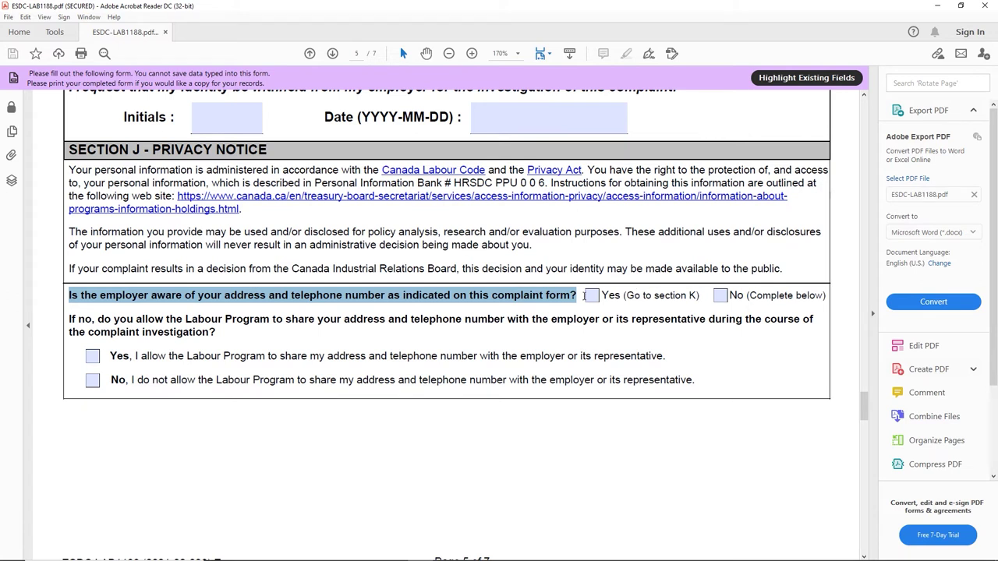
left_click(240, 300)
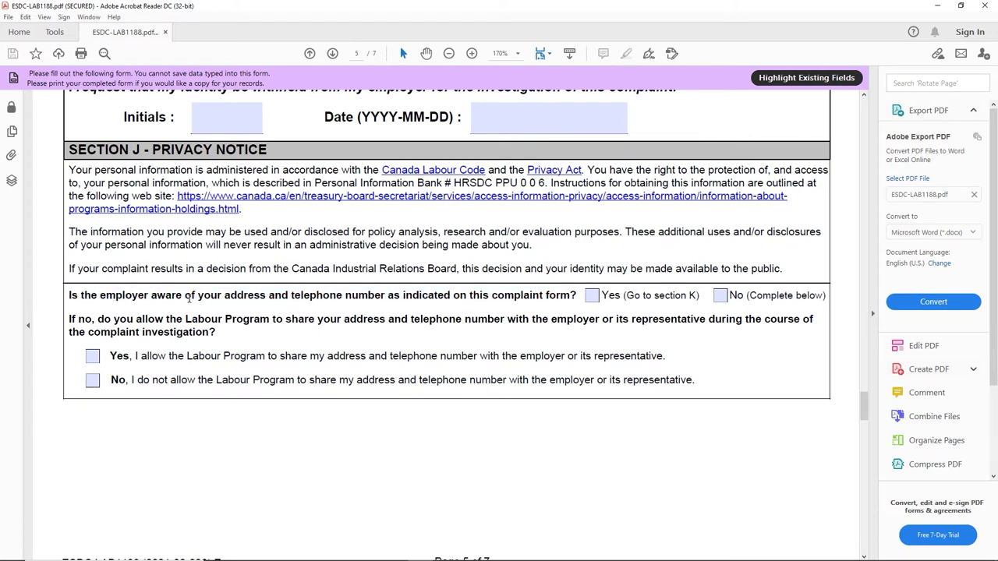
left_click(594, 297)
left_click_drag(601, 295, 702, 292)
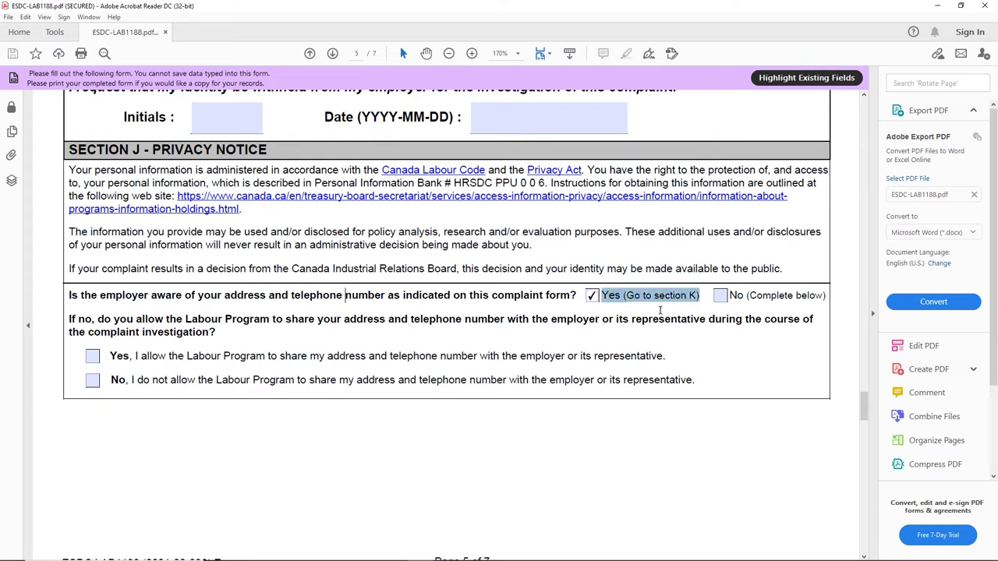
left_click(641, 291)
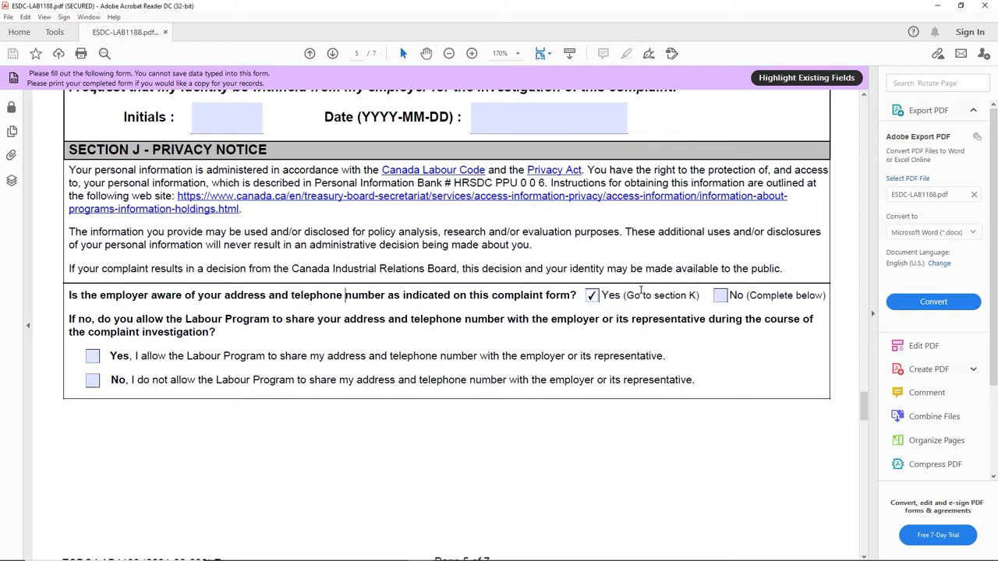
double_click(690, 295)
Step: Type the complainant's full name in uppercase into Section K's Complainant field
scroll(604, 345, "down", 6)
scroll(506, 341, "up", 3)
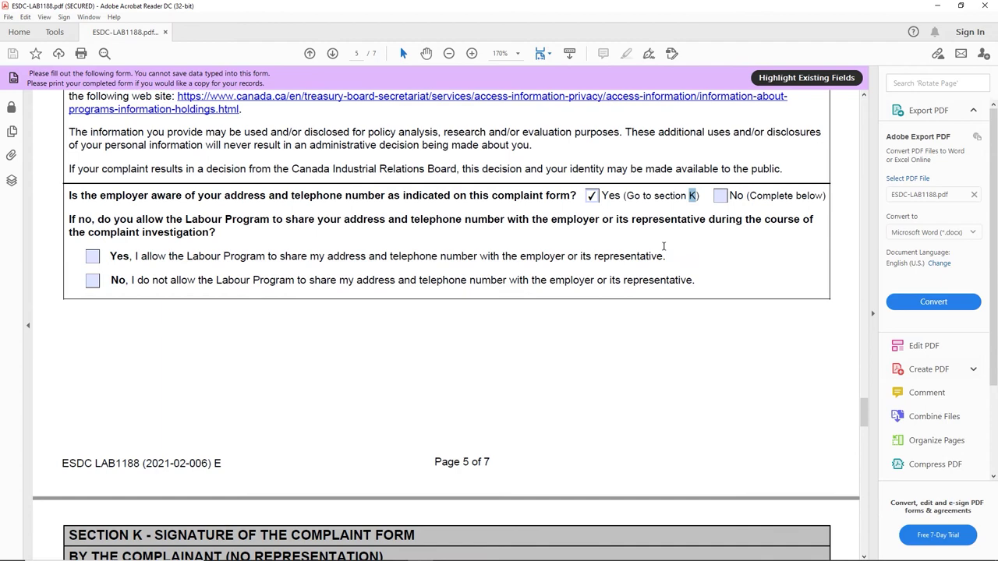
left_click_drag(624, 200, 699, 196)
scroll(145, 466, "down", 4)
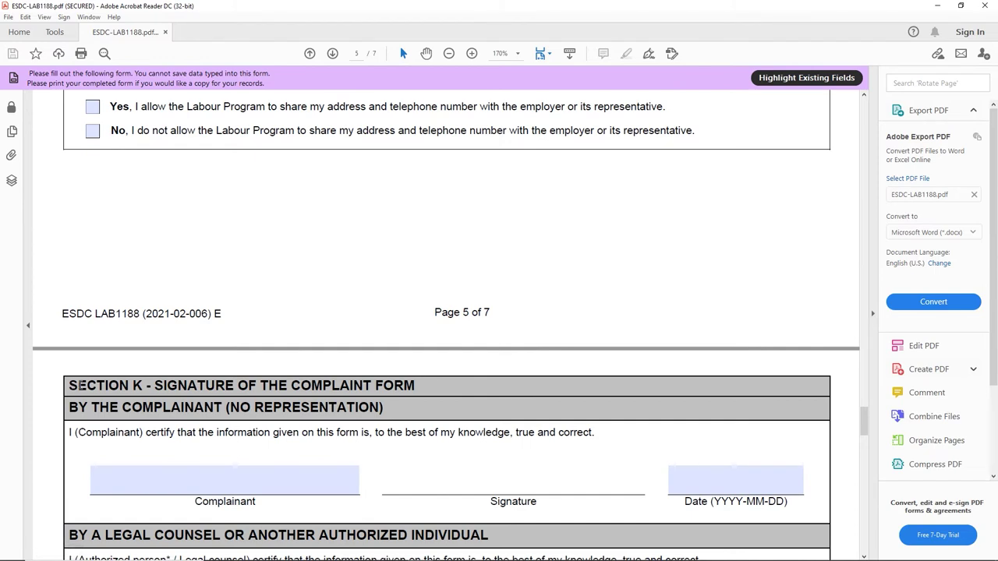
left_click_drag(68, 385, 150, 384)
scroll(269, 362, "down", 5)
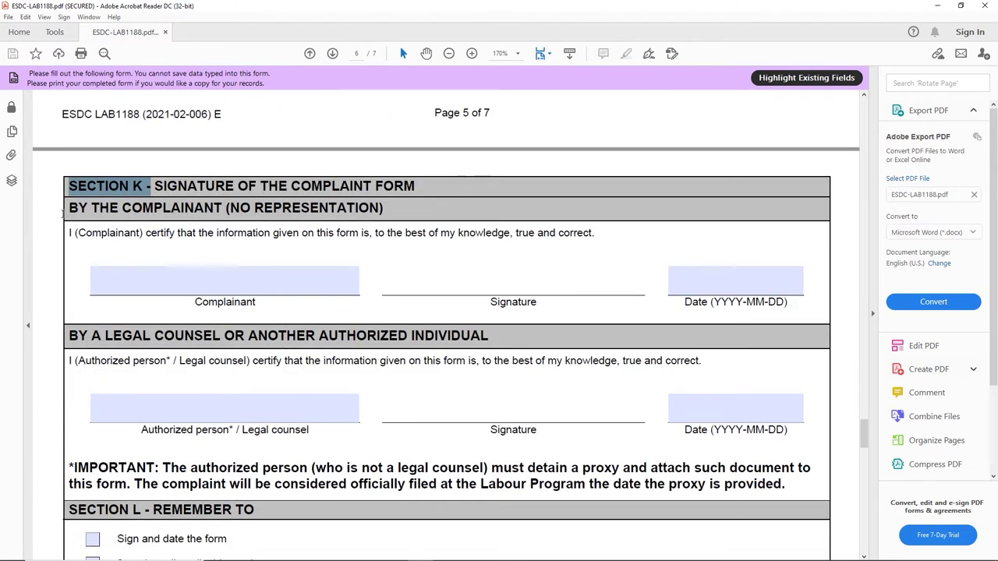
left_click_drag(69, 212, 380, 209)
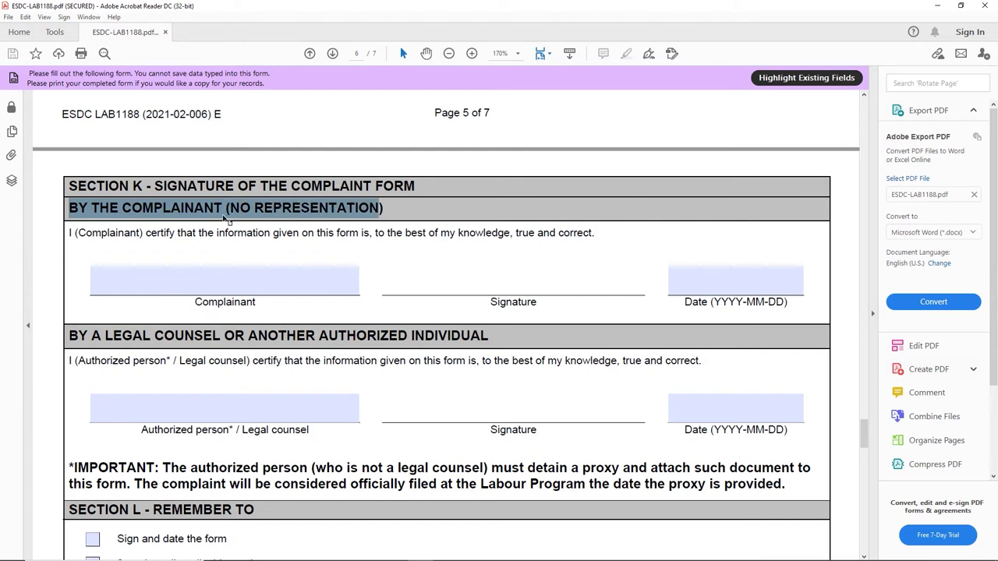
left_click(209, 282)
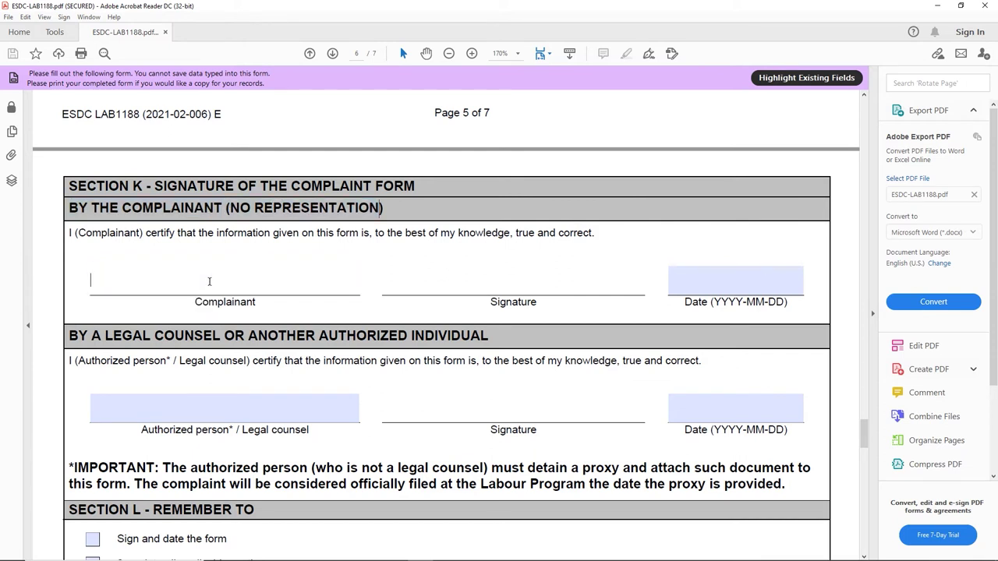
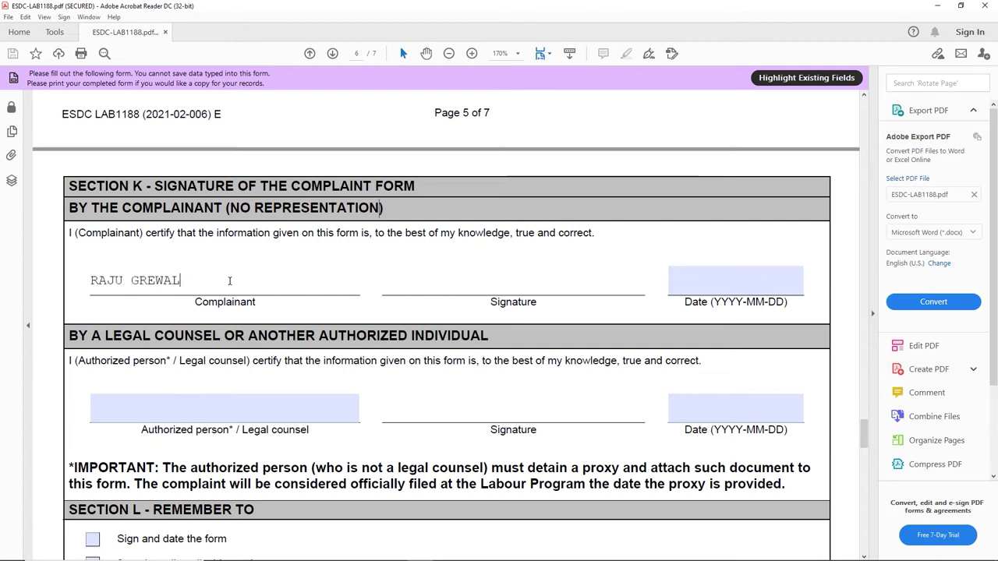
left_click(489, 284)
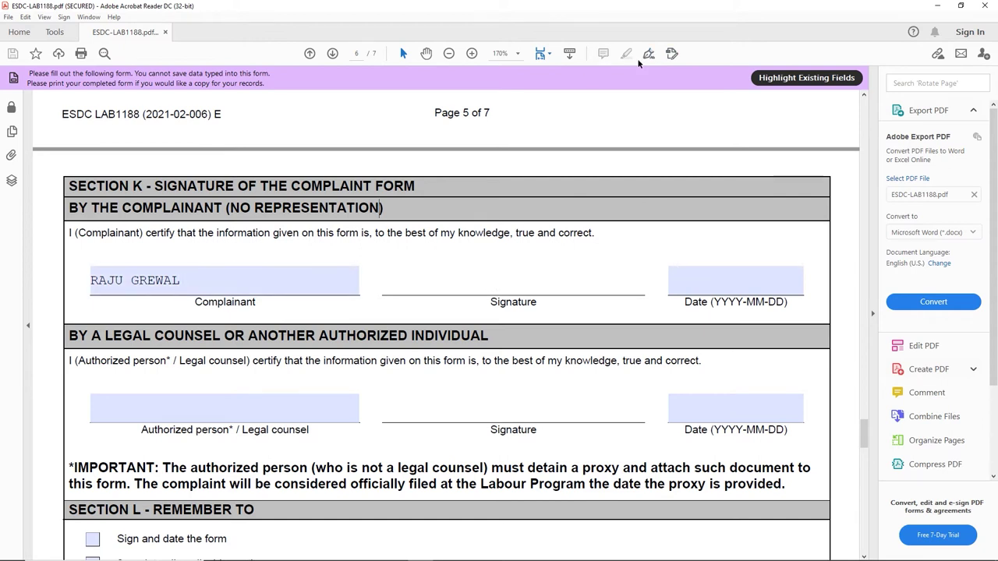
key("Tab")
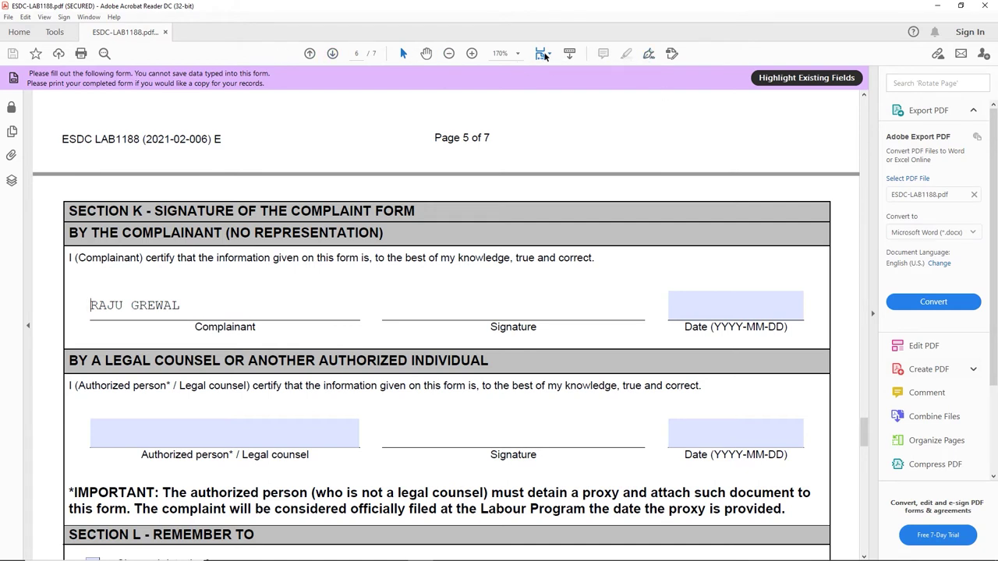
Step: Create a Fill & Sign image signature from the jpg in Desktop > labourCourtComplaint_blank > temp1
left_click(650, 53)
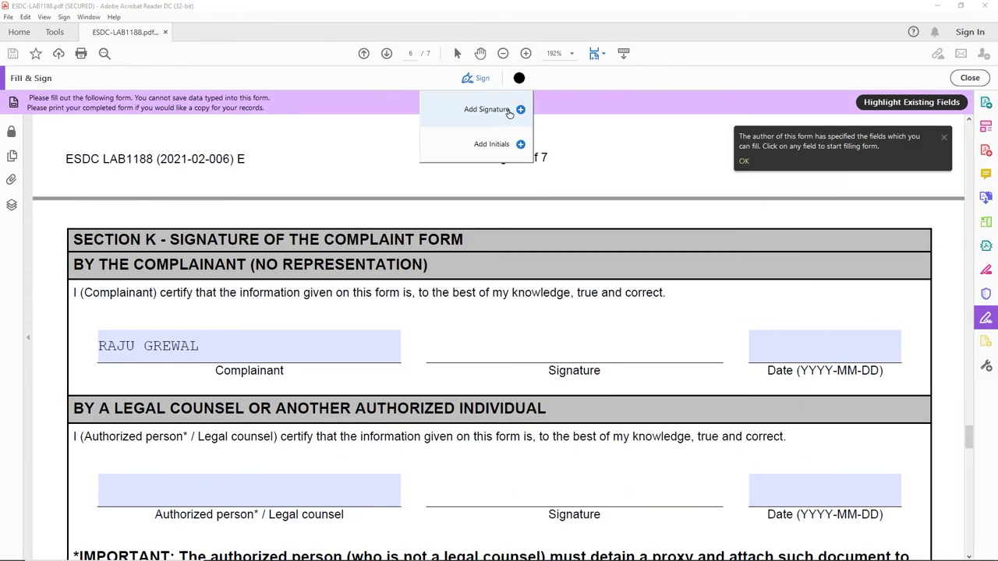
left_click(515, 111)
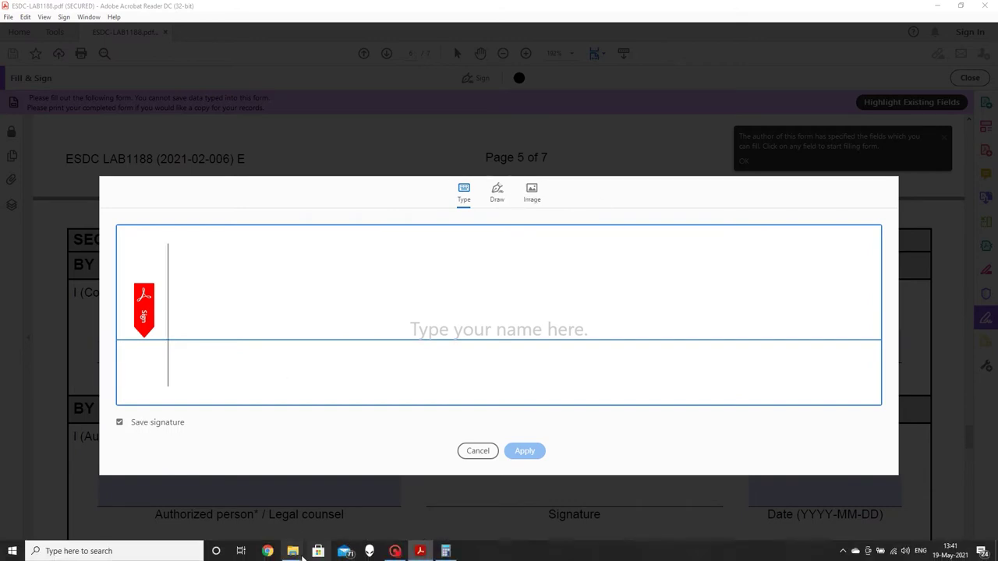
left_click(534, 193)
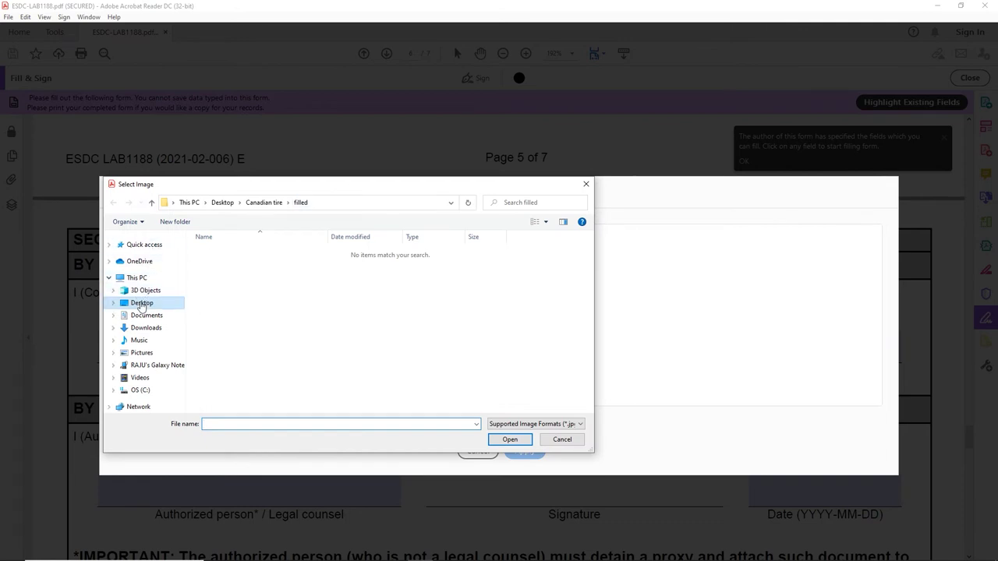
left_click(141, 304)
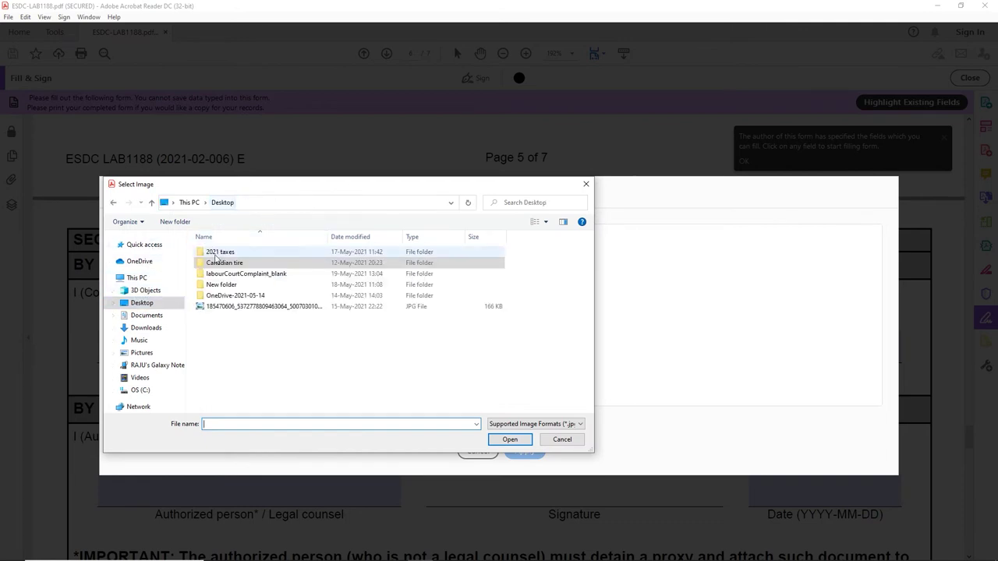
double_click(244, 274)
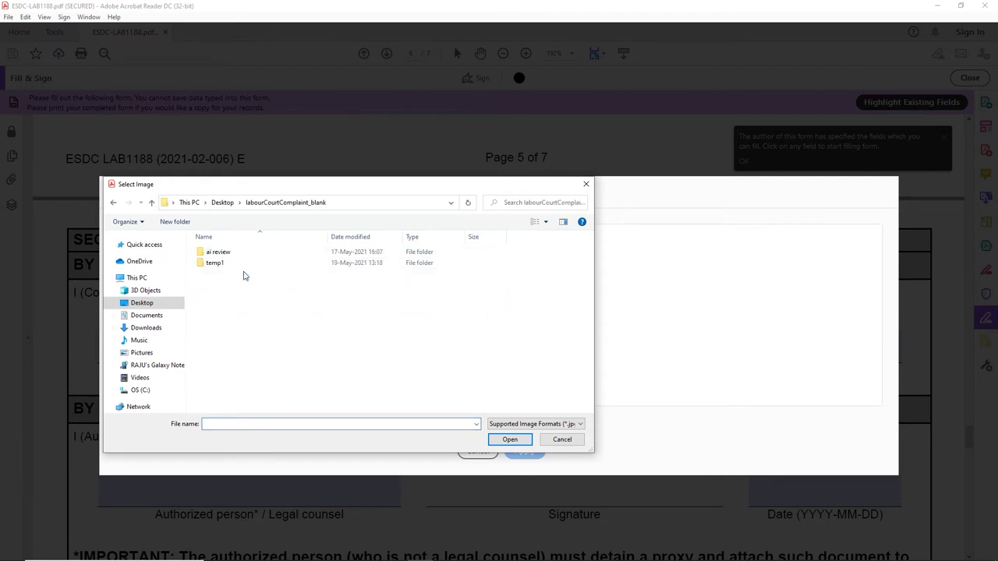
double_click(216, 264)
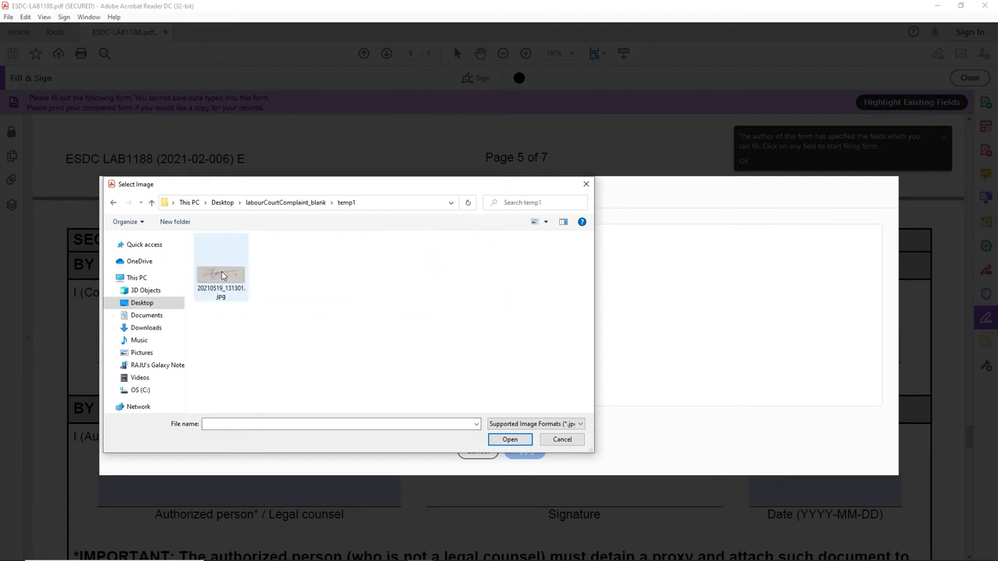
left_click(222, 272)
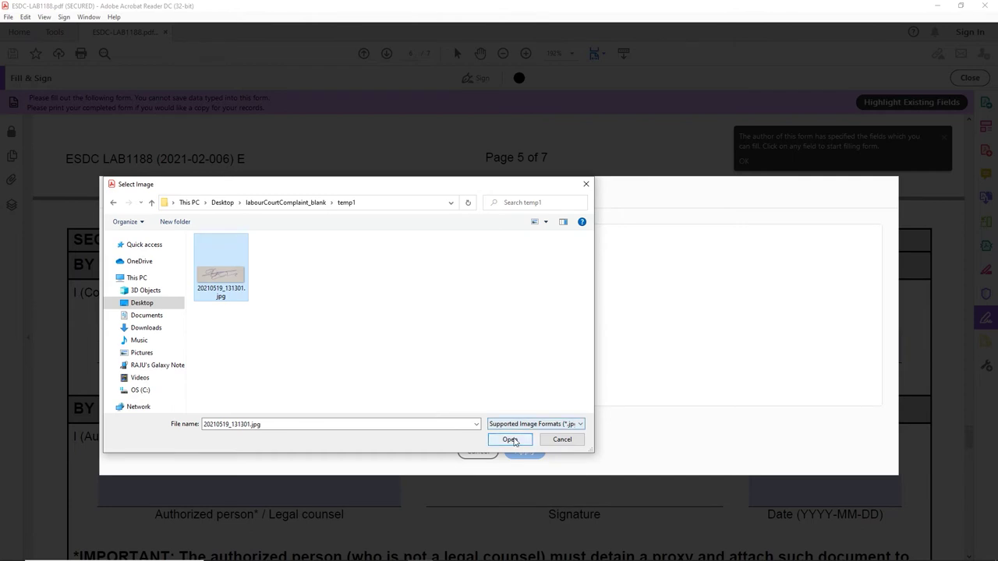
left_click(511, 438)
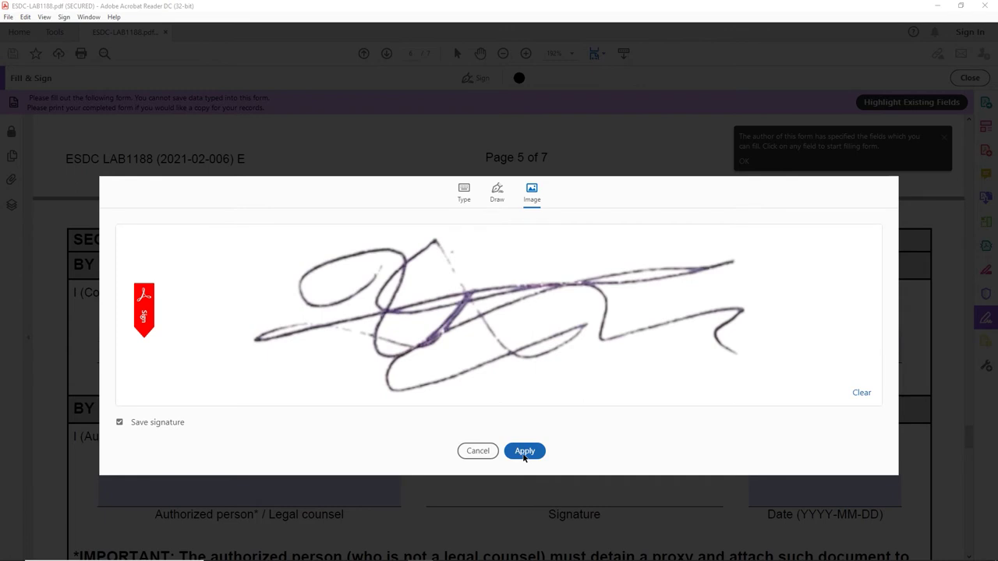
left_click(524, 452)
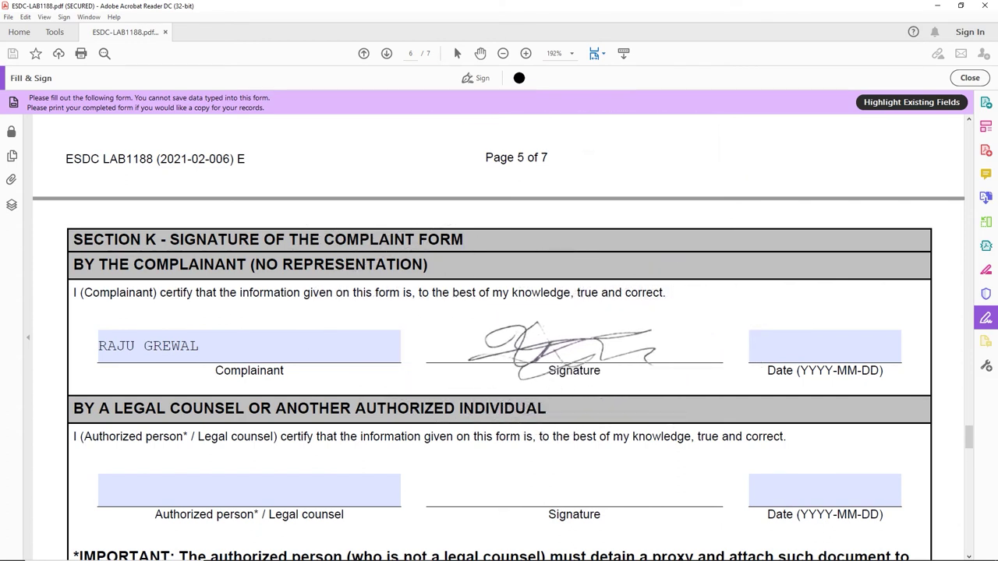
Step: Place the signature on Section K's Signature line and set the date to 2021-05-19
left_click(538, 351)
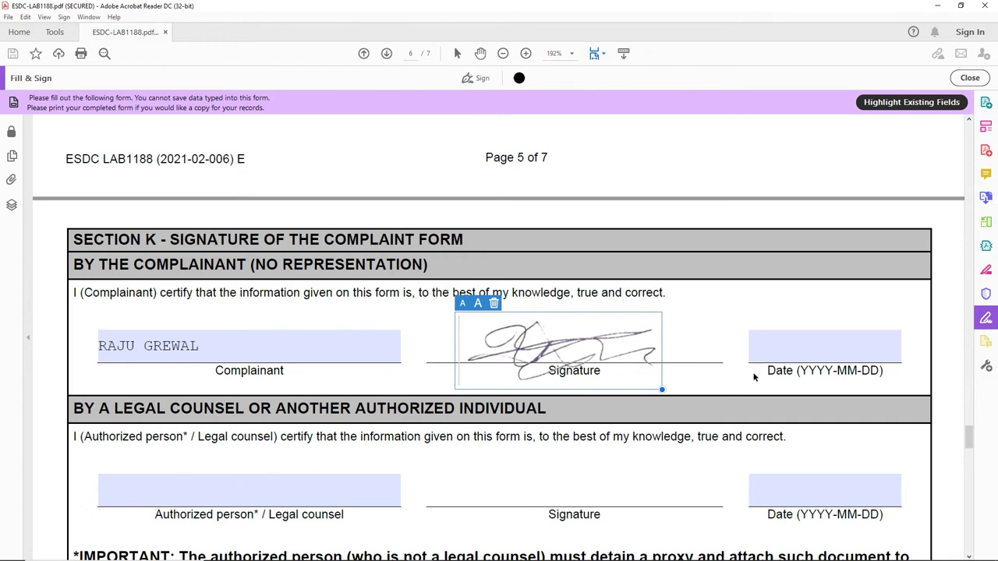
left_click(873, 346)
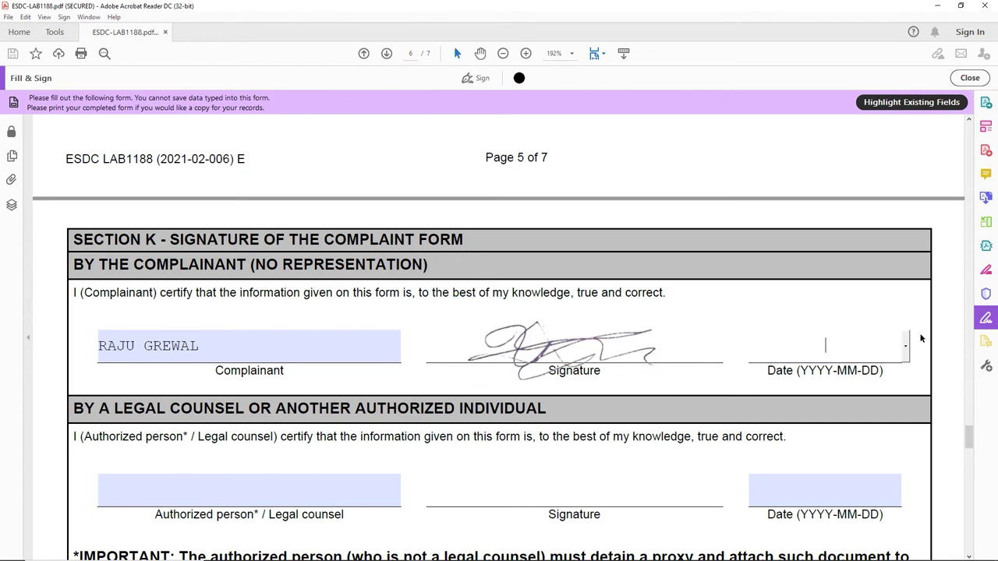
left_click(905, 348)
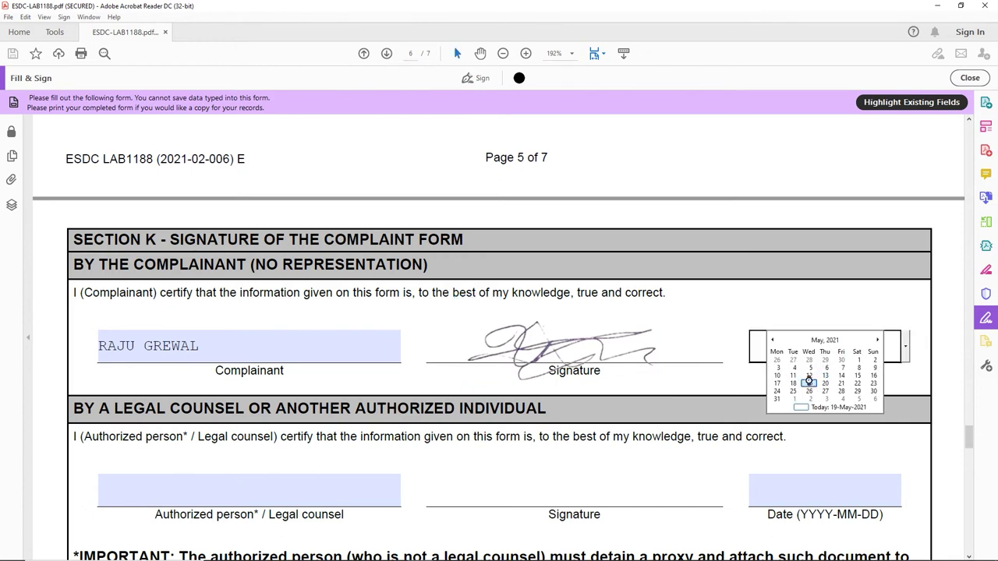
left_click(810, 383)
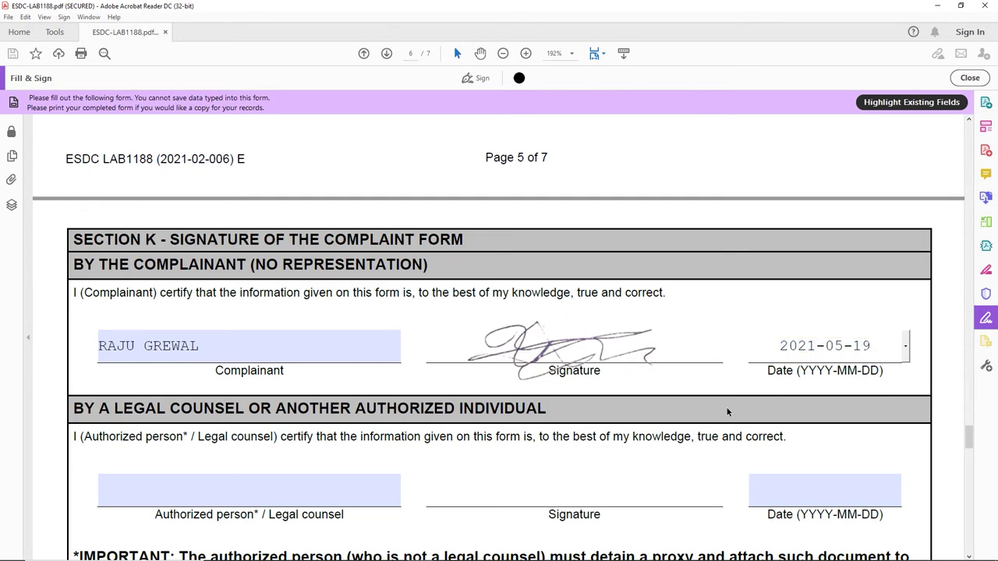
Step: Tick Section L's 'Sign and date the form' and 'Complete all applicable sections' reminders
scroll(742, 418, "down", 2)
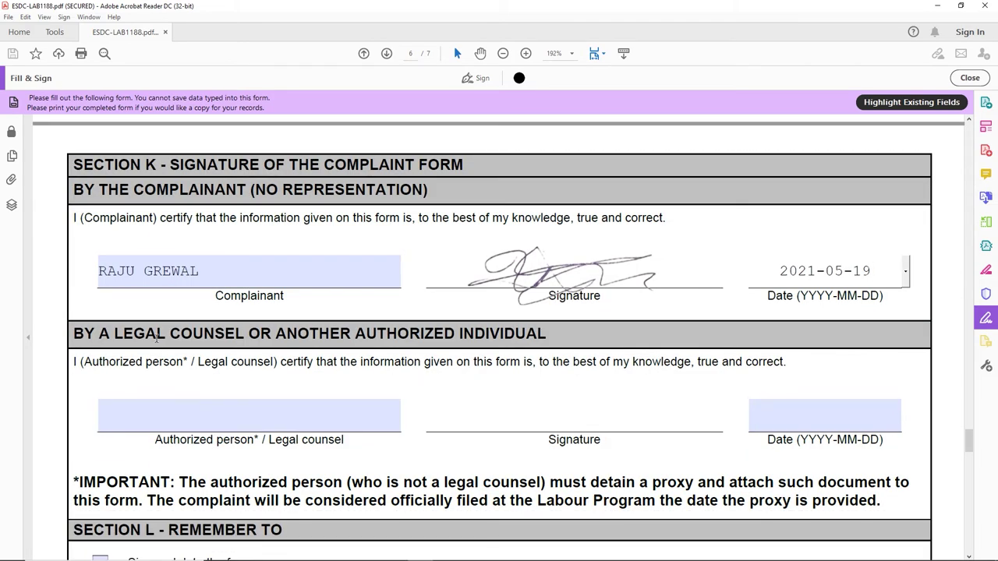
left_click_drag(116, 333, 547, 334)
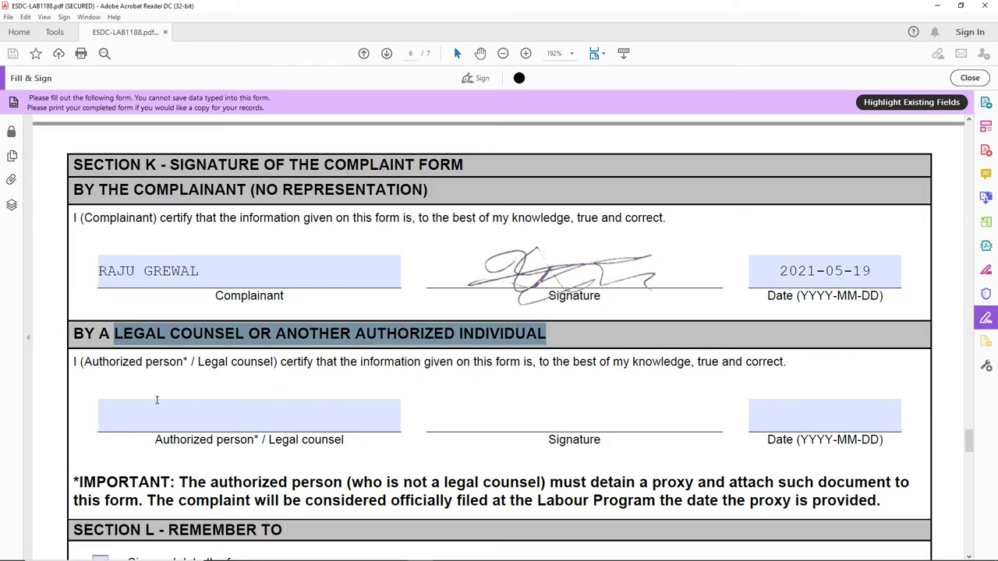
scroll(158, 437, "down", 1)
scroll(158, 437, "down", 3)
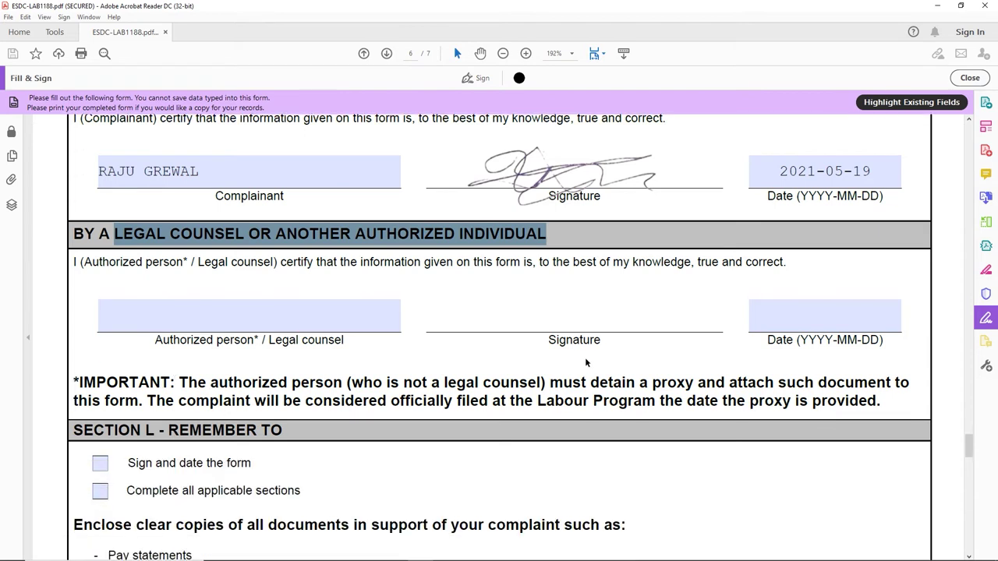
scroll(310, 343, "down", 3)
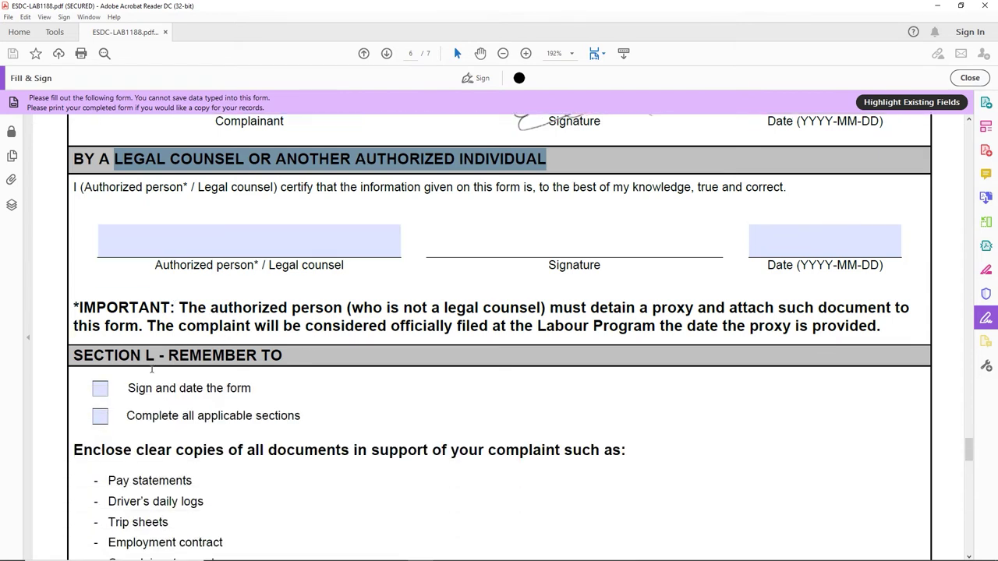
scroll(175, 359, "down", 2)
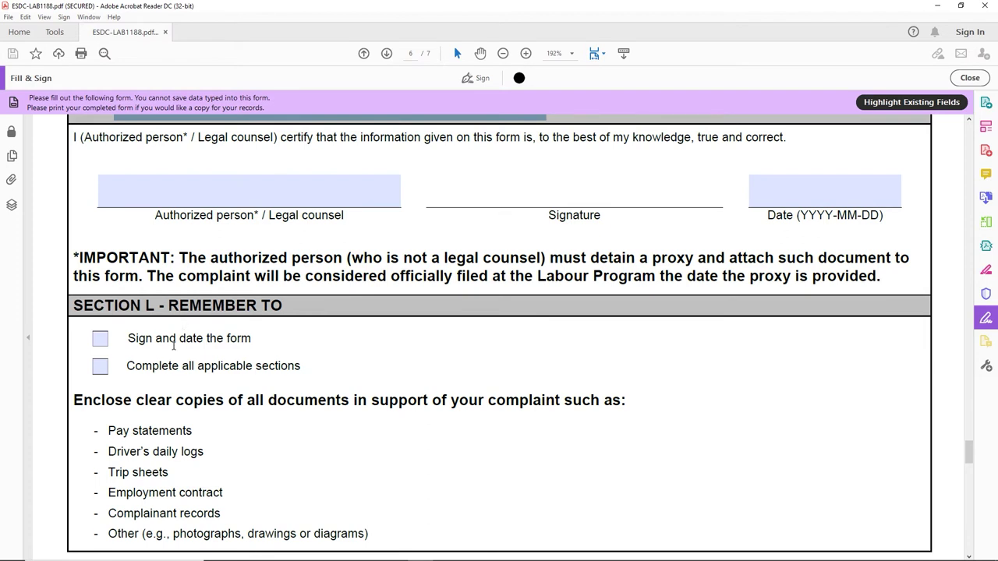
scroll(248, 268, "down", 2)
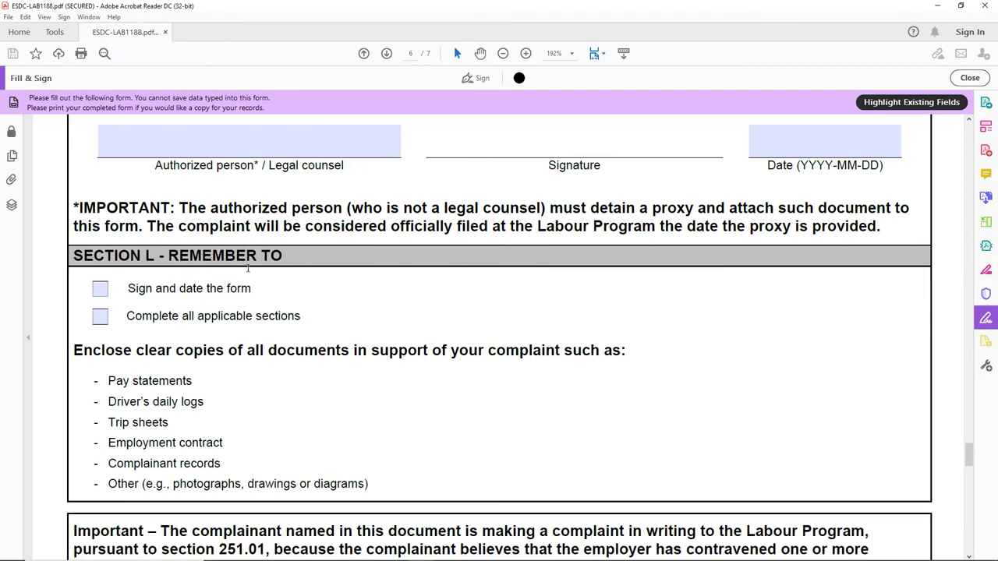
left_click(100, 289)
scroll(360, 245, "up", 4)
scroll(421, 278, "up", 4)
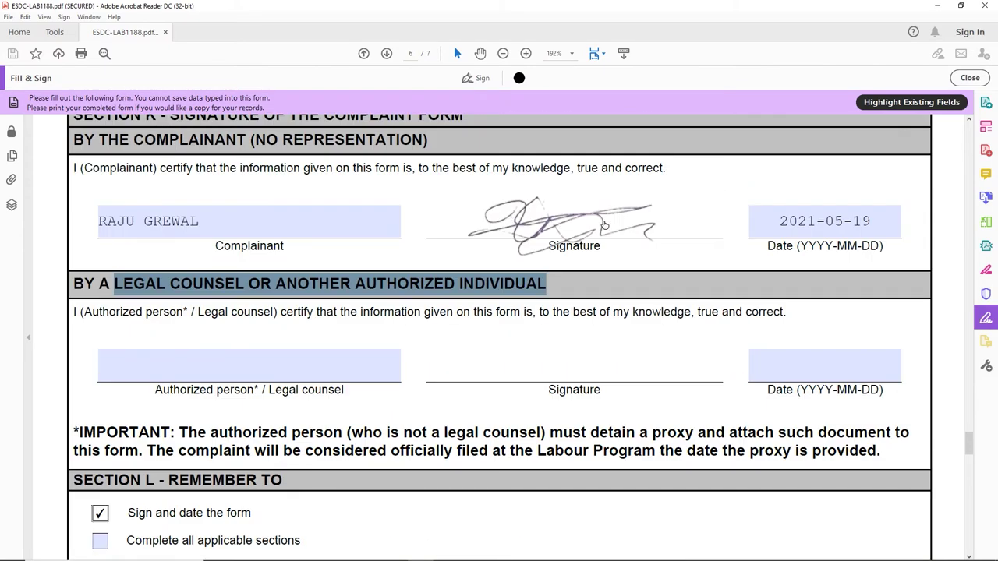
scroll(198, 409, "down", 3)
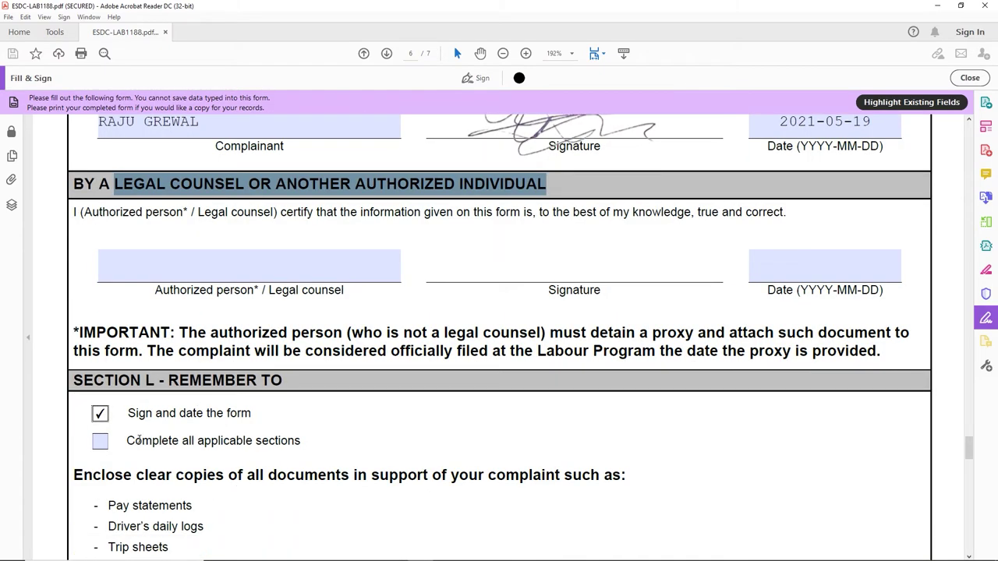
left_click(100, 441)
scroll(217, 426, "down", 3)
scroll(219, 419, "down", 15)
scroll(234, 436, "down", 20)
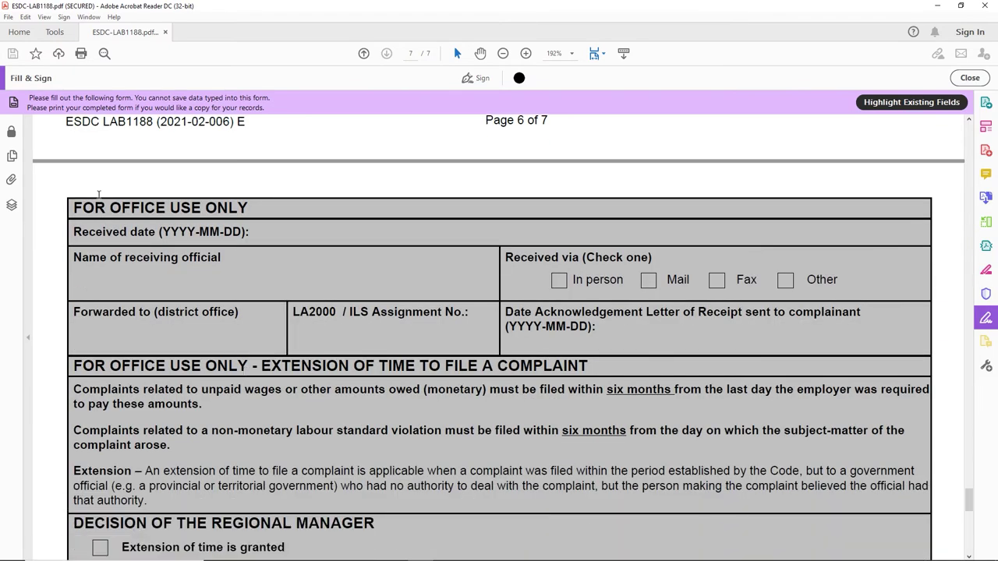
left_click_drag(73, 207, 233, 196)
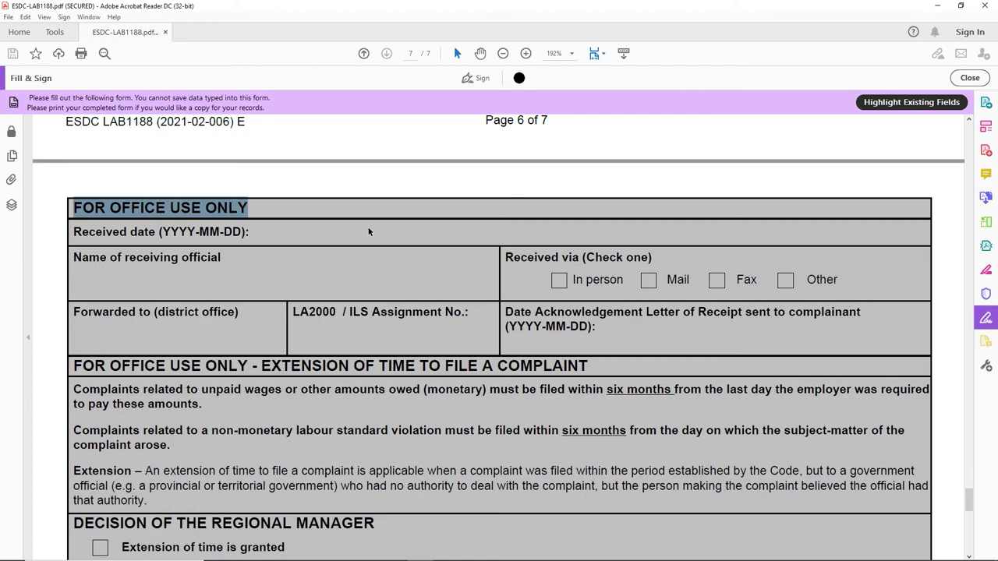
scroll(382, 226, "down", 15)
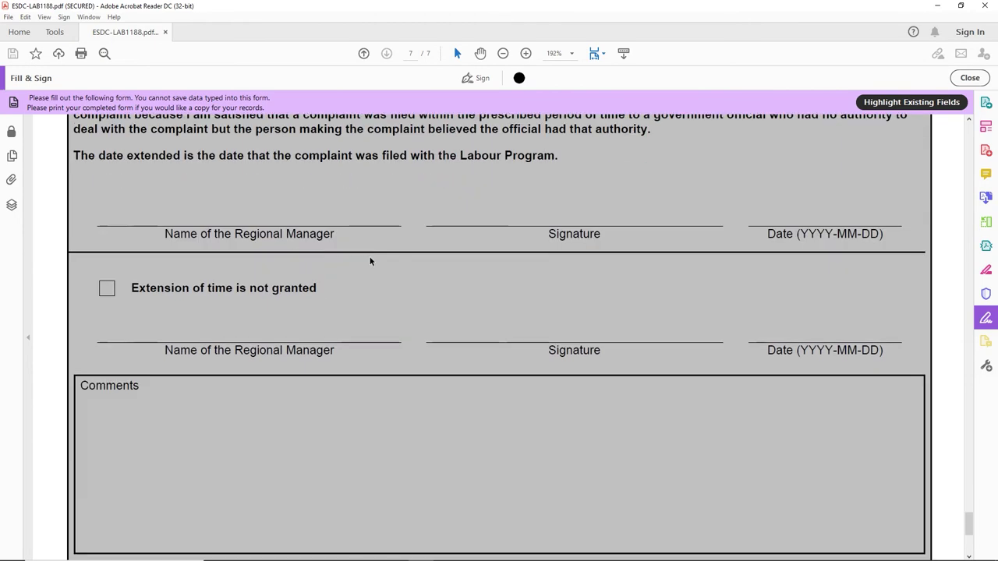
scroll(432, 234, "down", 10)
left_click_drag(968, 544, 969, 135)
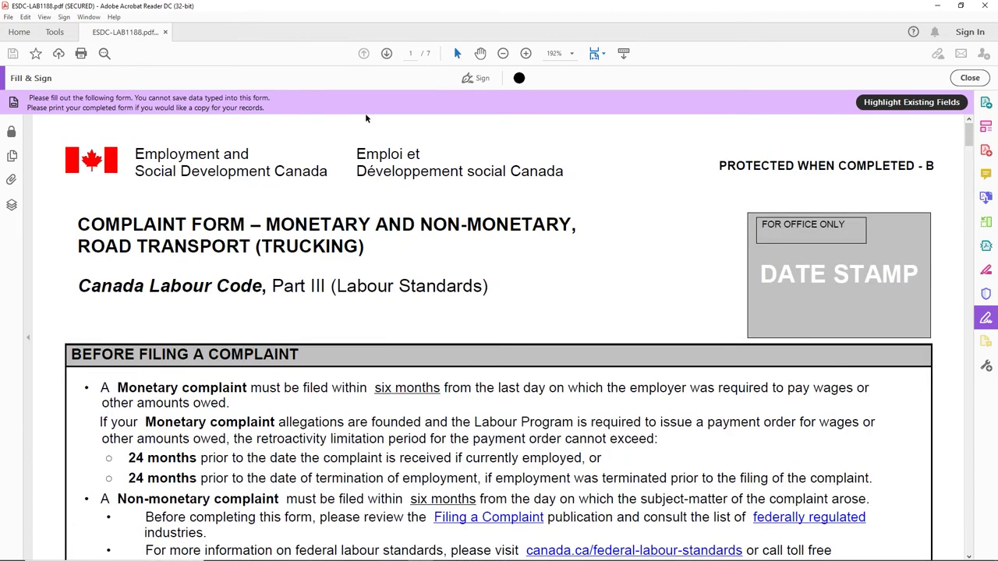
left_click(504, 53)
left_click(504, 53)
left_click(504, 53)
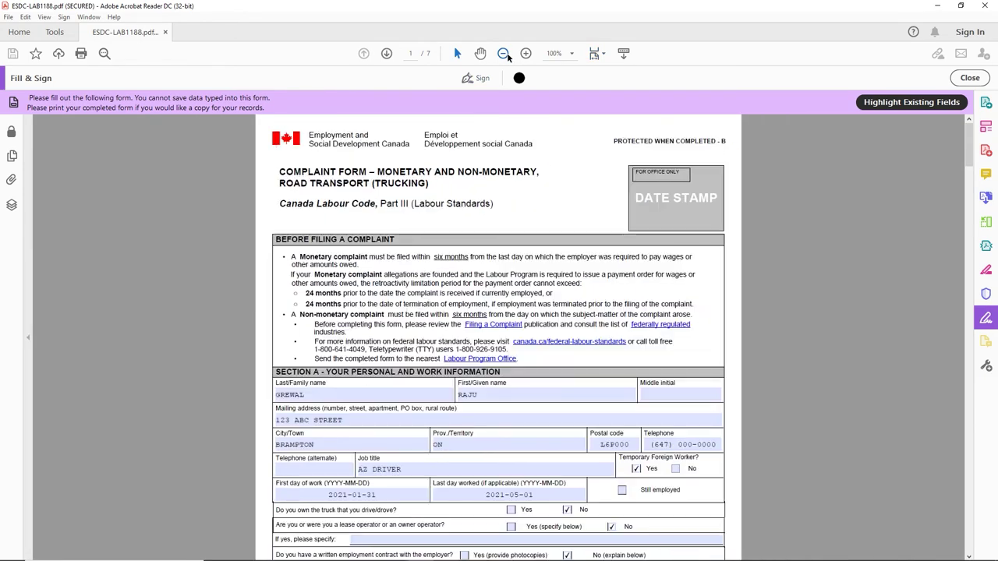
scroll(505, 294, "down", 4)
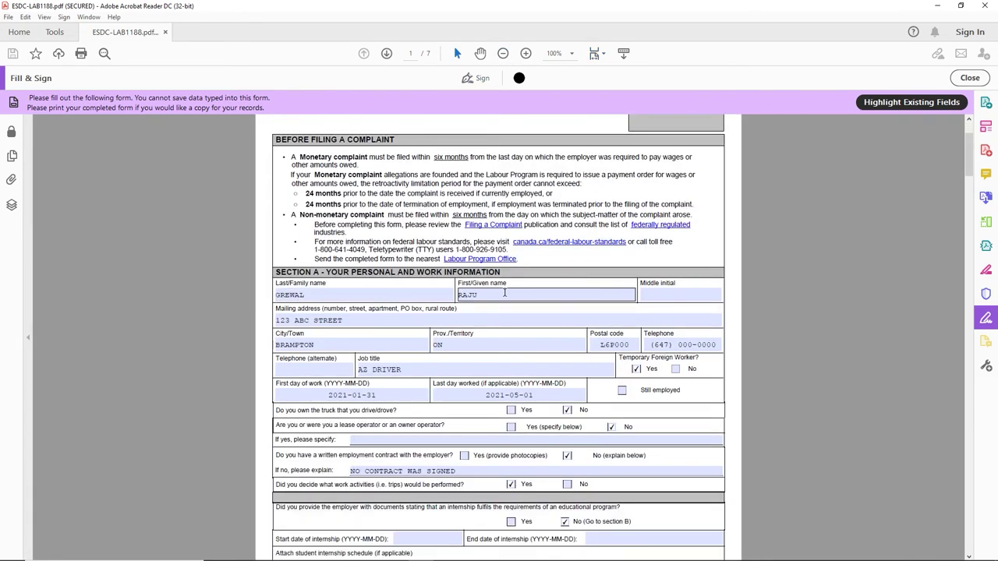
key("Tab")
key("Tab")
key("Tab")
key("Tab")
key("Tab")
key("Tab")
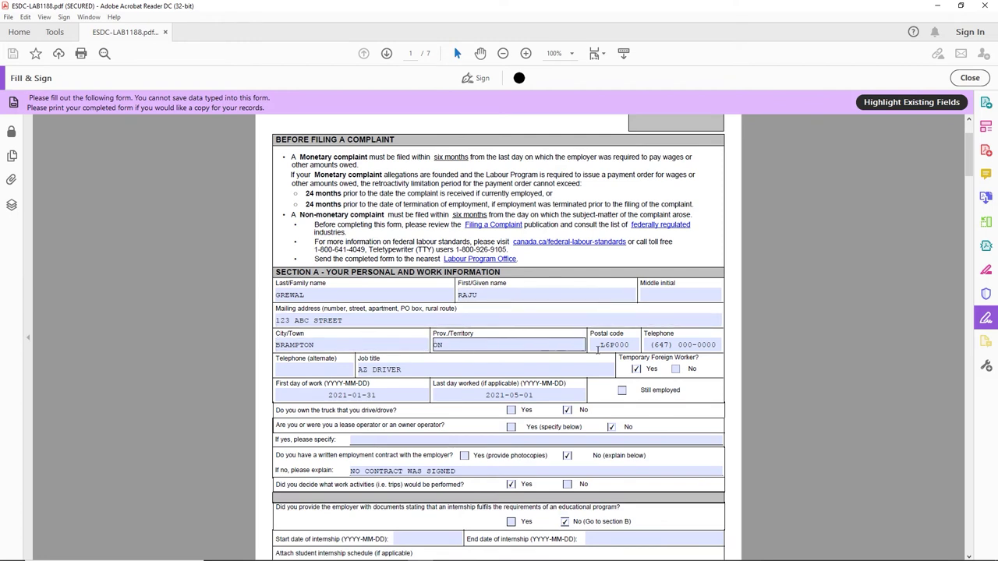
left_click(373, 354)
left_click(401, 370)
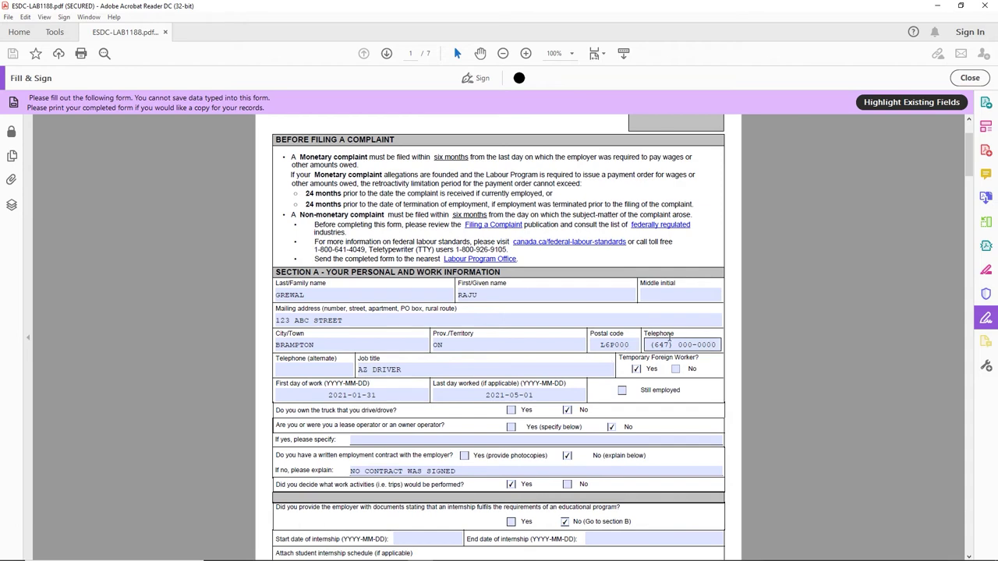
left_click(324, 373)
left_click(473, 368)
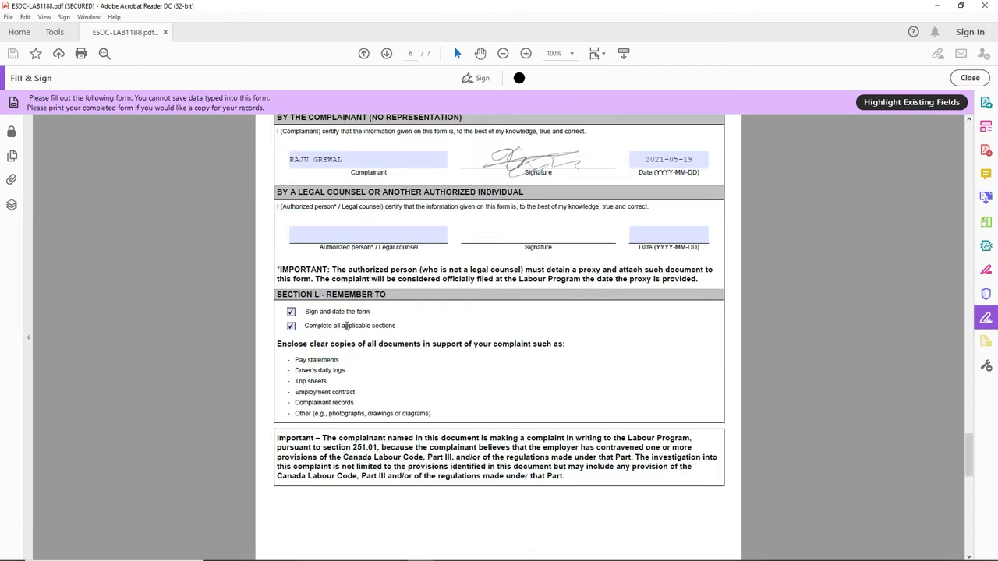
scroll(405, 382, "down", 6)
scroll(403, 386, "up", 3)
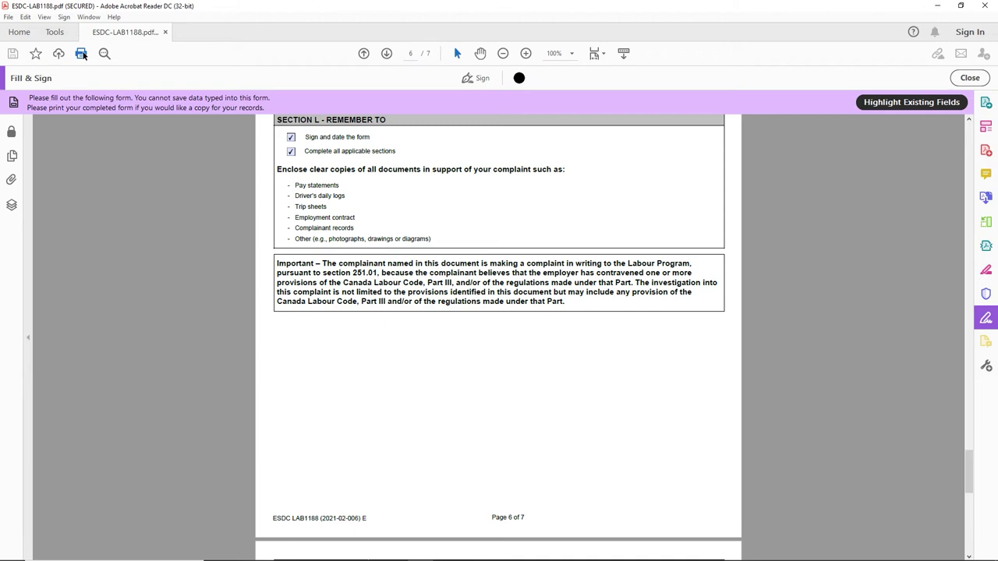
Step: Print the completed form using the Microsoft Print to PDF printer
left_click(81, 53)
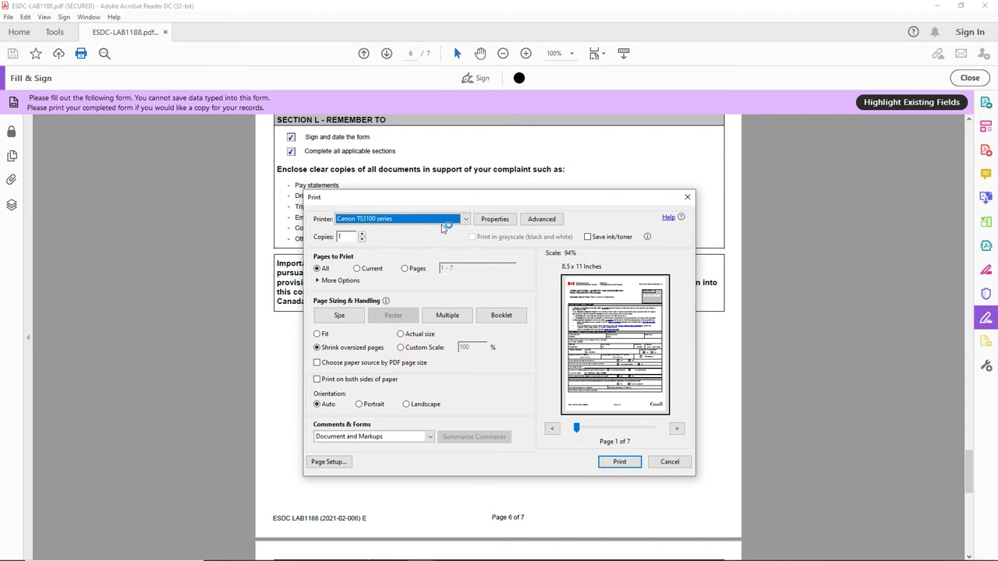
left_click(460, 220)
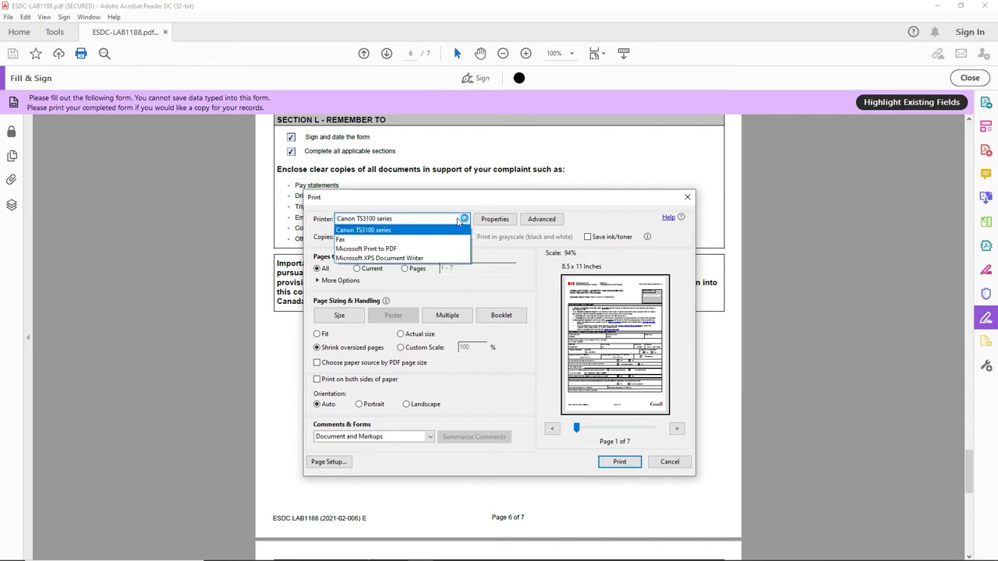
left_click(387, 250)
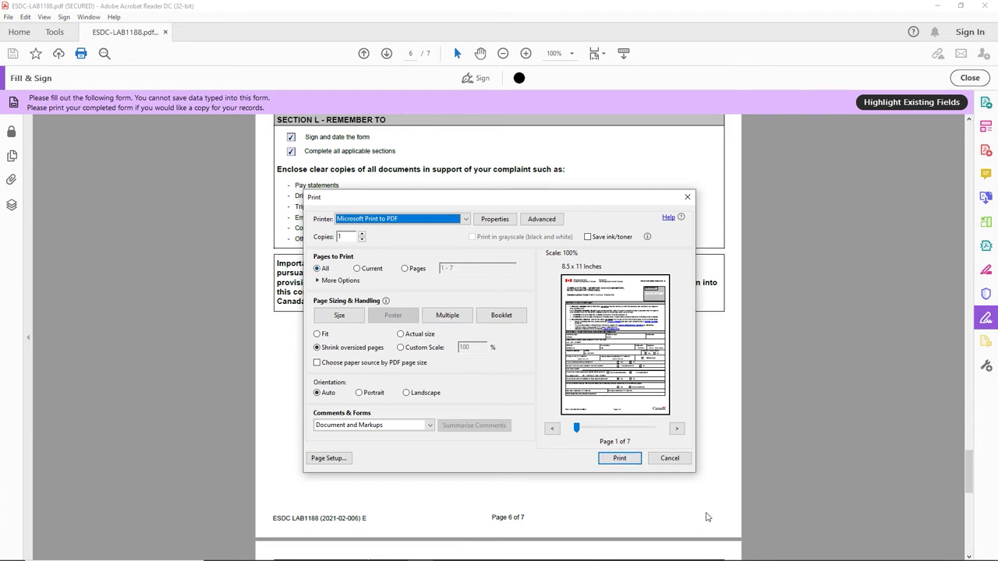
left_click(632, 460)
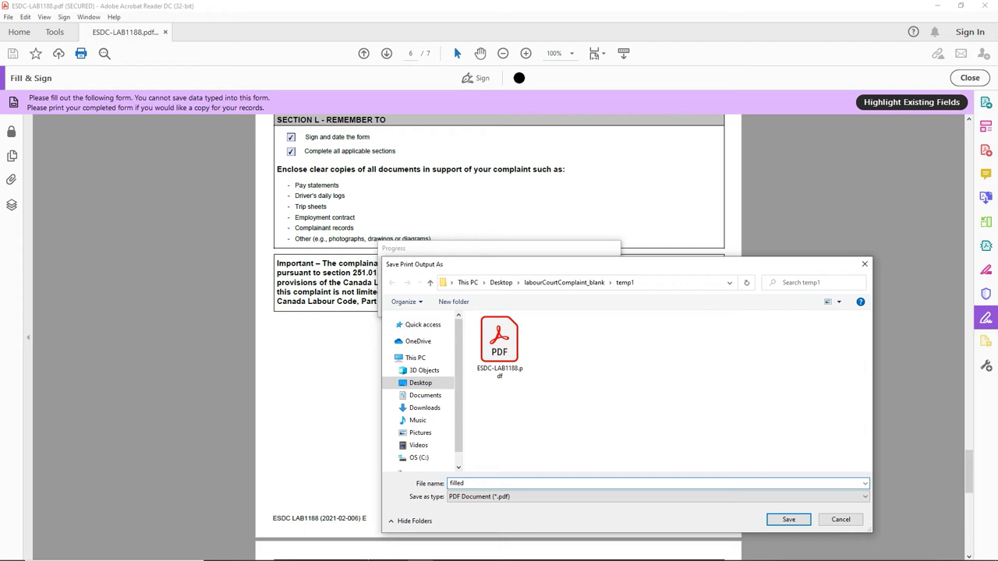
Step: Save the output as filled, then open filled.pdf from the refreshed temp1 folder
left_click(786, 520)
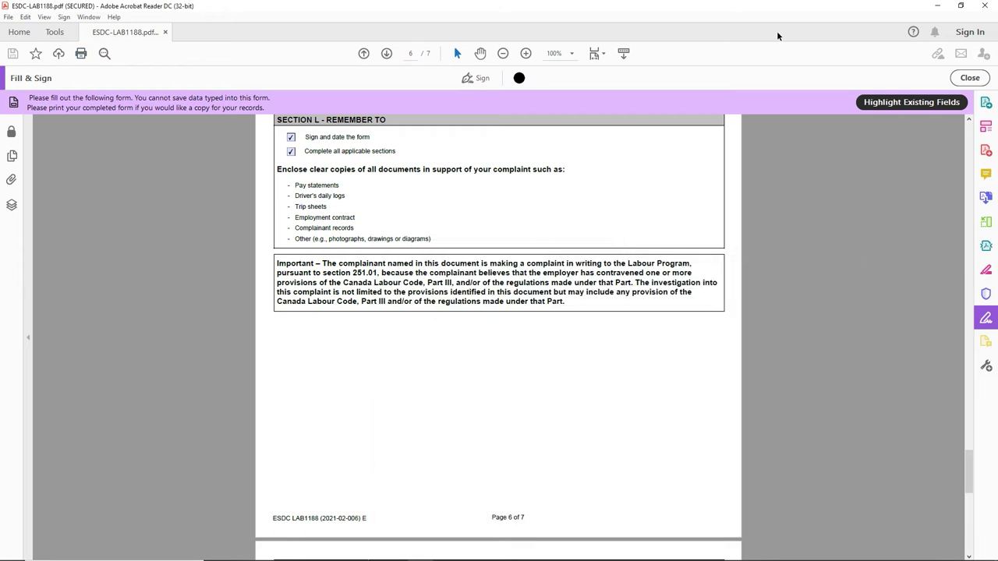
left_click(984, 5)
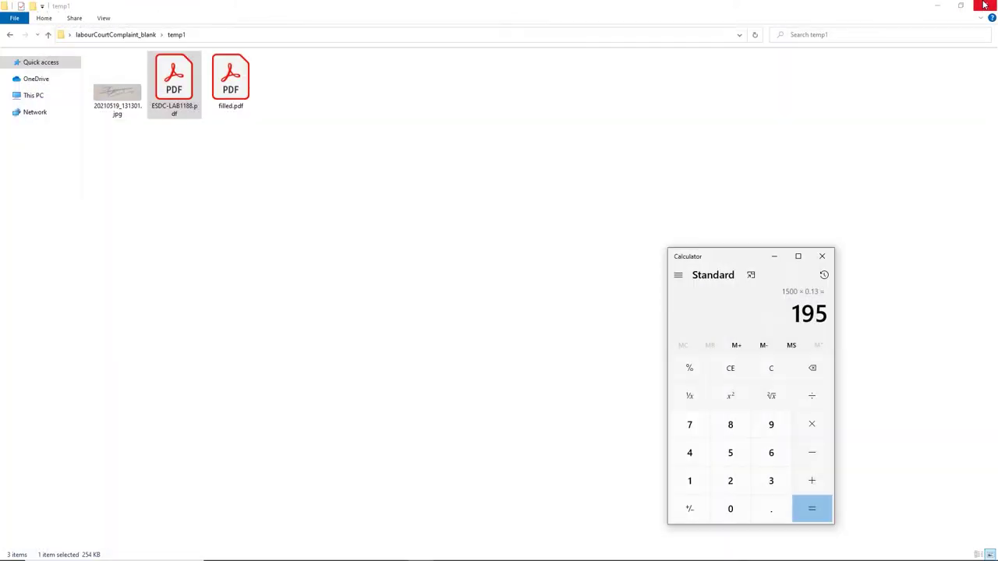
right_click(146, 151)
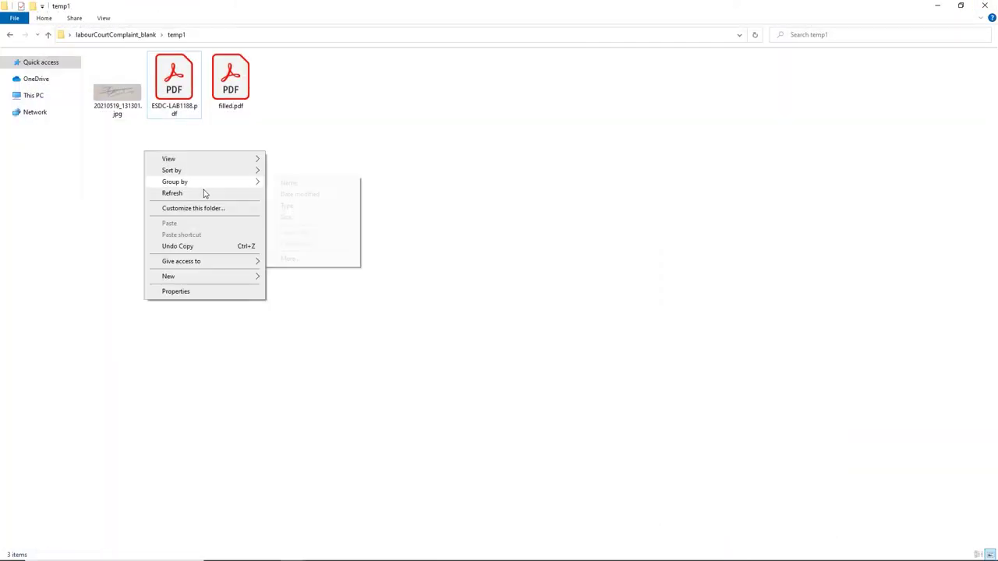
left_click(201, 193)
left_click(252, 92)
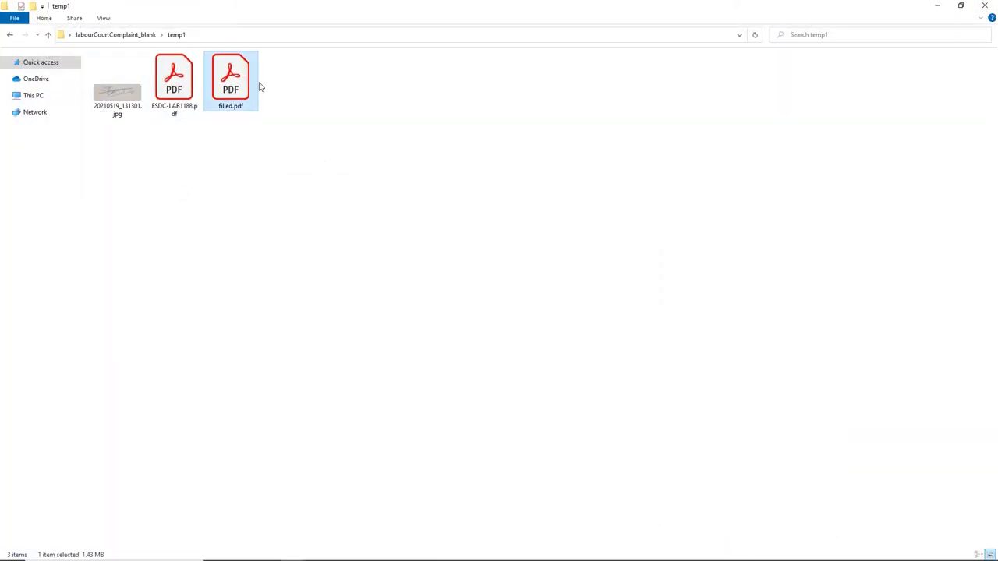
double_click(241, 85)
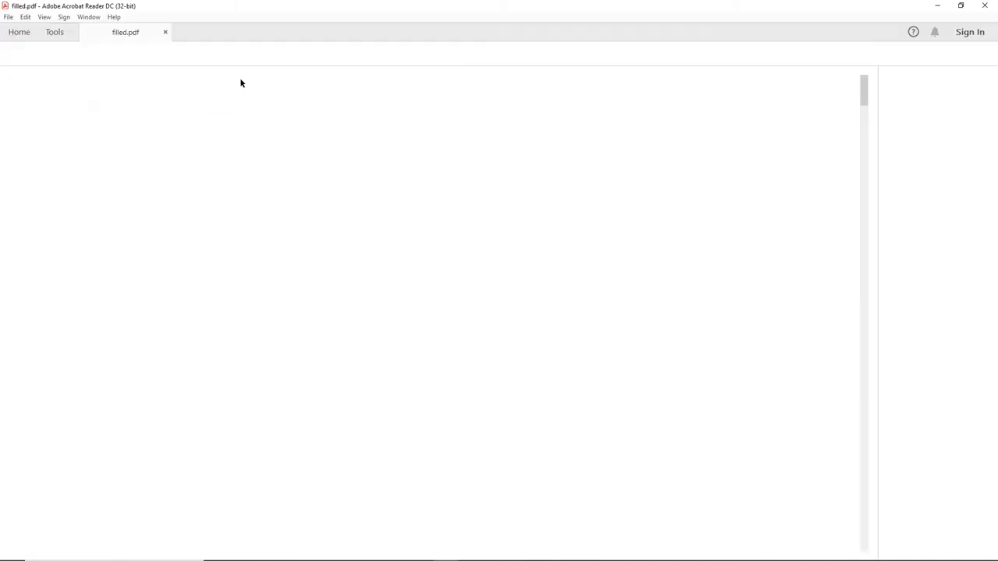
Step: Zoom to about 100% and scroll through all seven pages of filled.pdf checking the entries
left_click(449, 54)
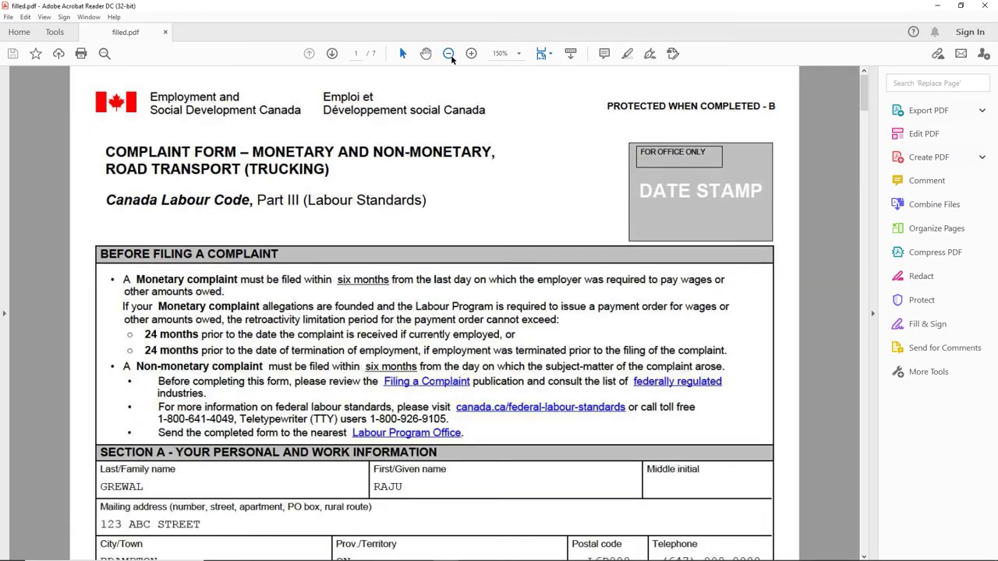
left_click(449, 54)
left_click(449, 54)
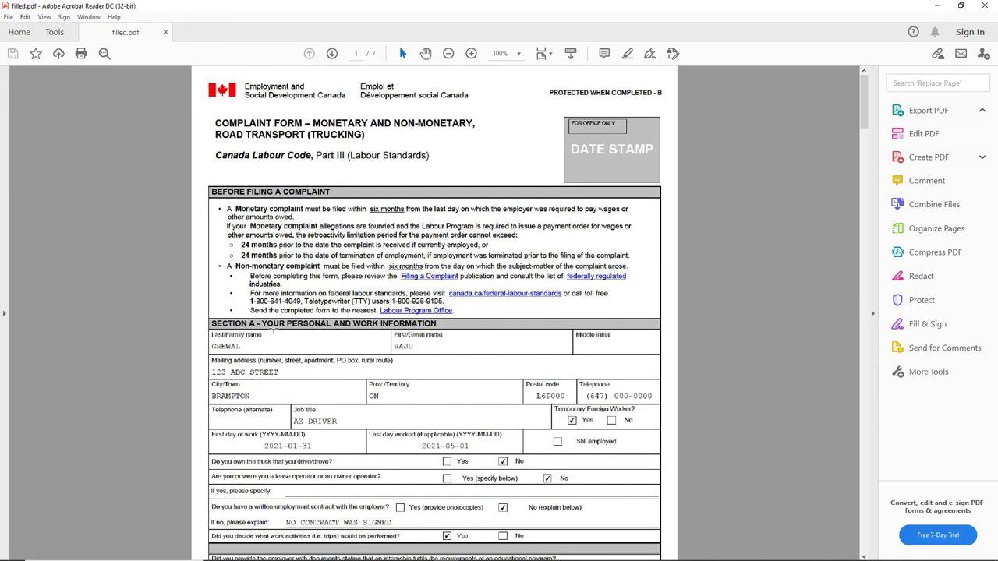
left_click(471, 53)
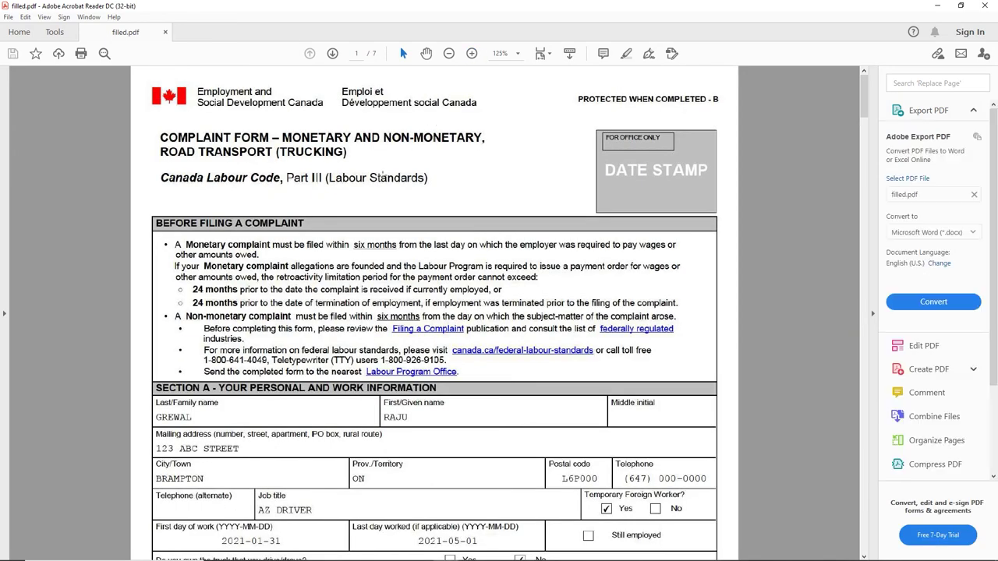
scroll(205, 336, "down", 3)
left_click_drag(161, 317, 463, 370)
scroll(463, 370, "down", 3)
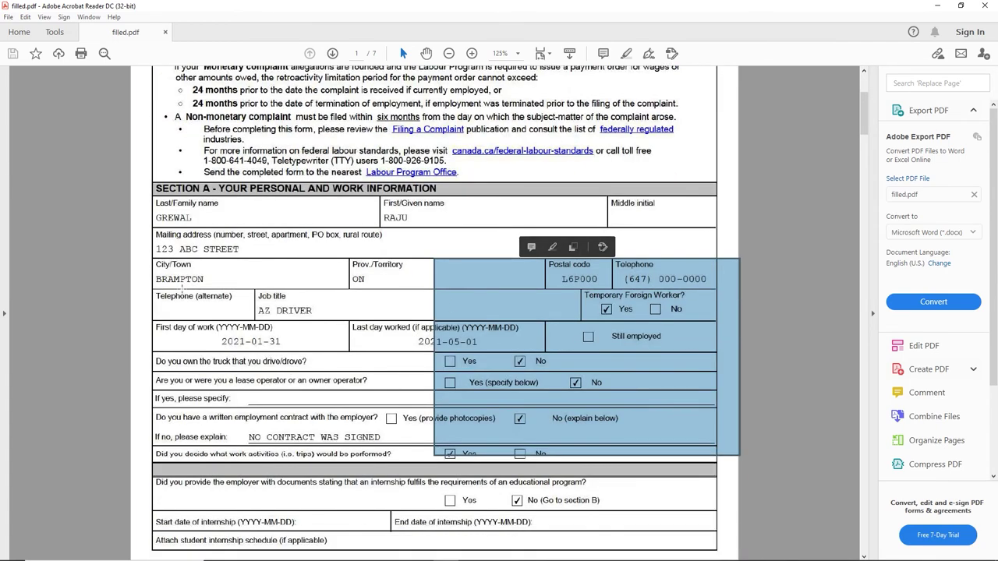
left_click(134, 292)
scroll(334, 301, "down", 12)
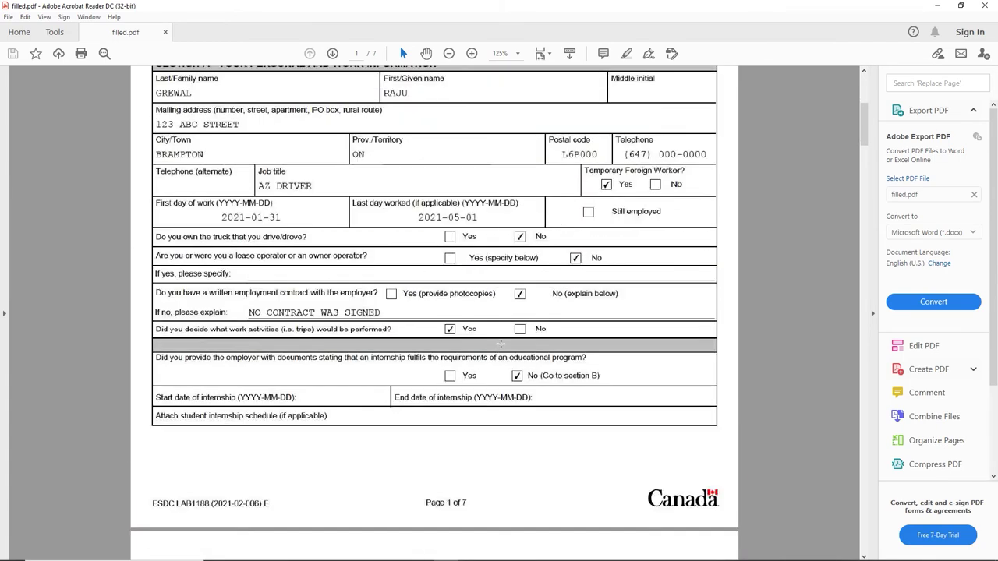
scroll(391, 417, "down", 15)
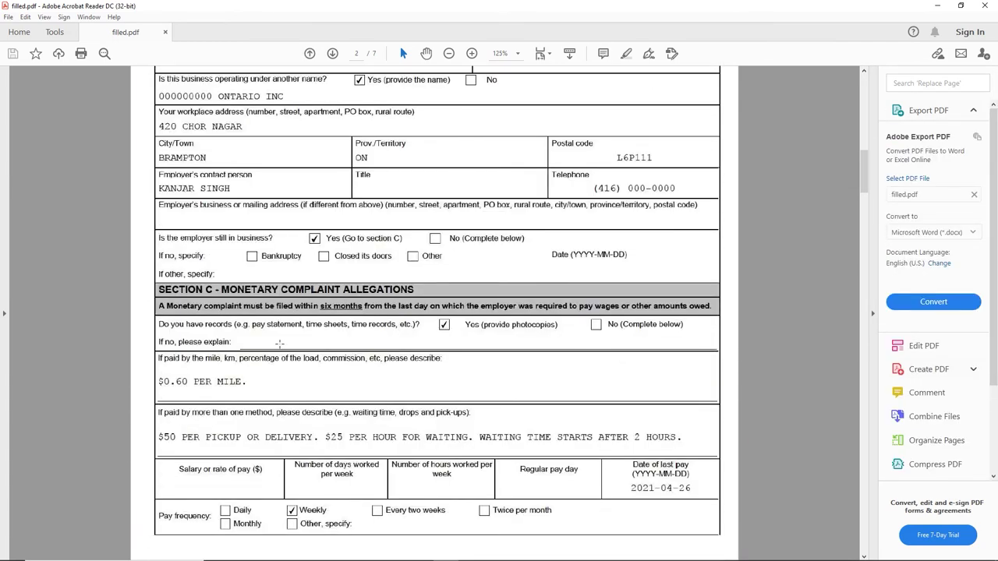
scroll(312, 345, "down", 16)
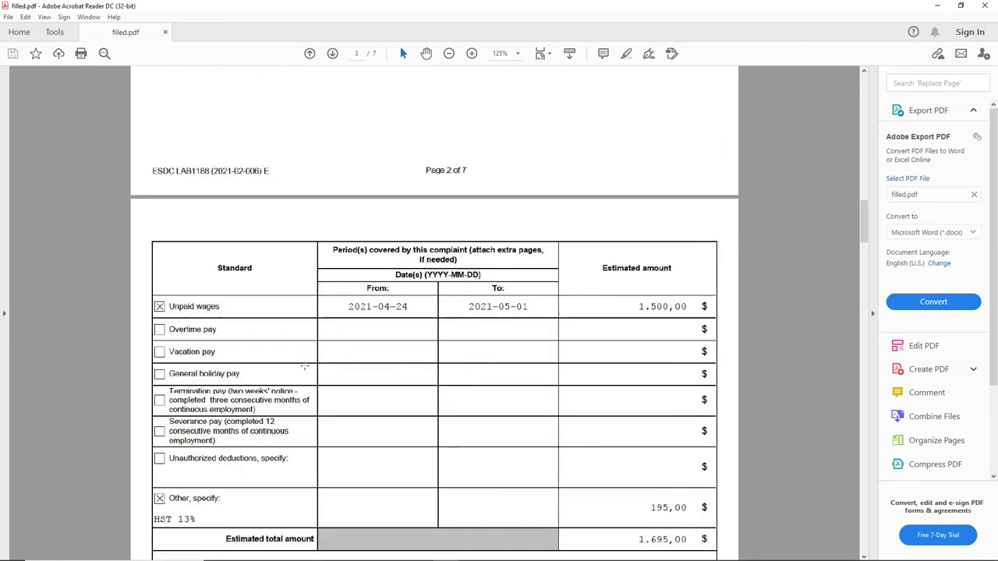
scroll(278, 296, "down", 20)
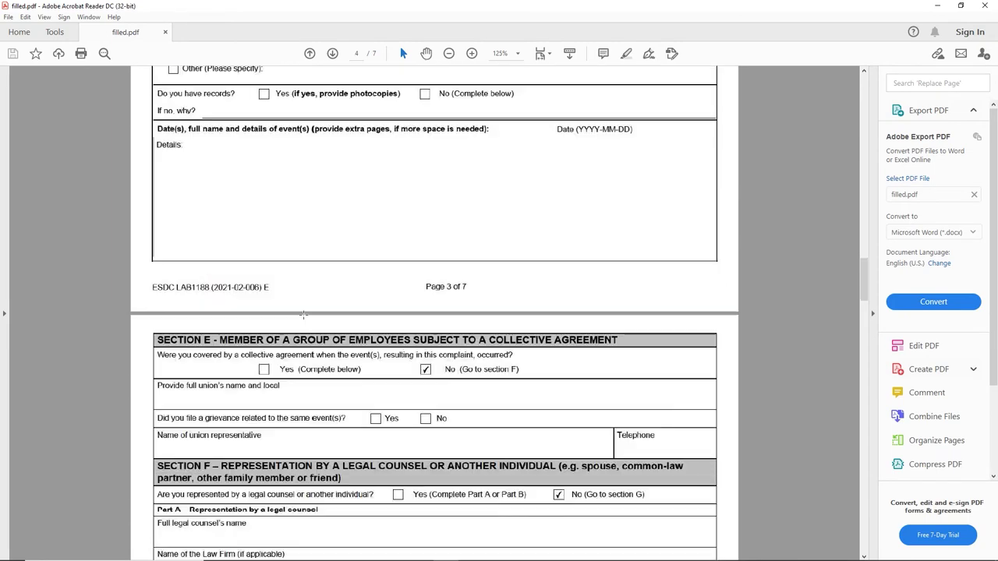
scroll(417, 351, "down", 20)
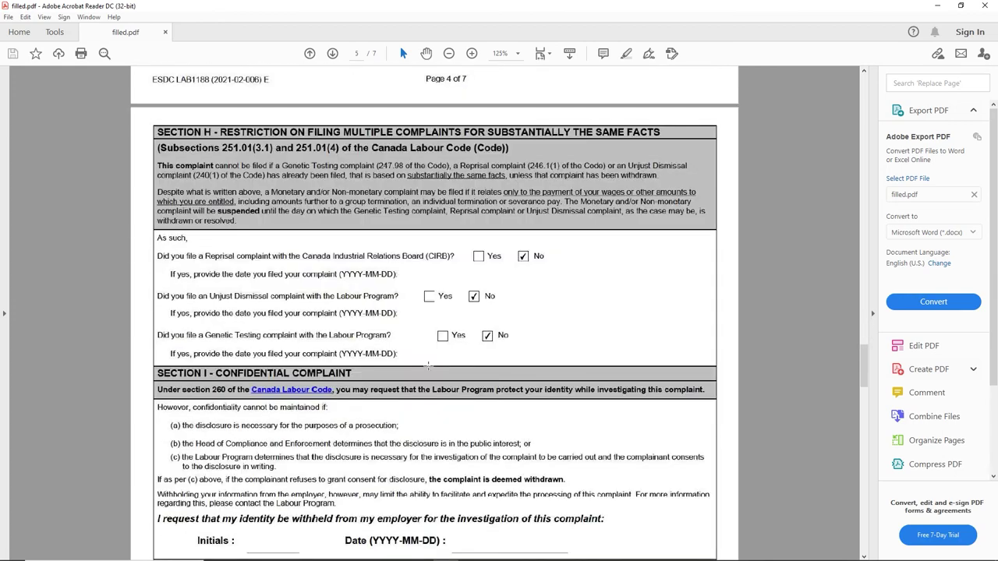
scroll(433, 365, "down", 4)
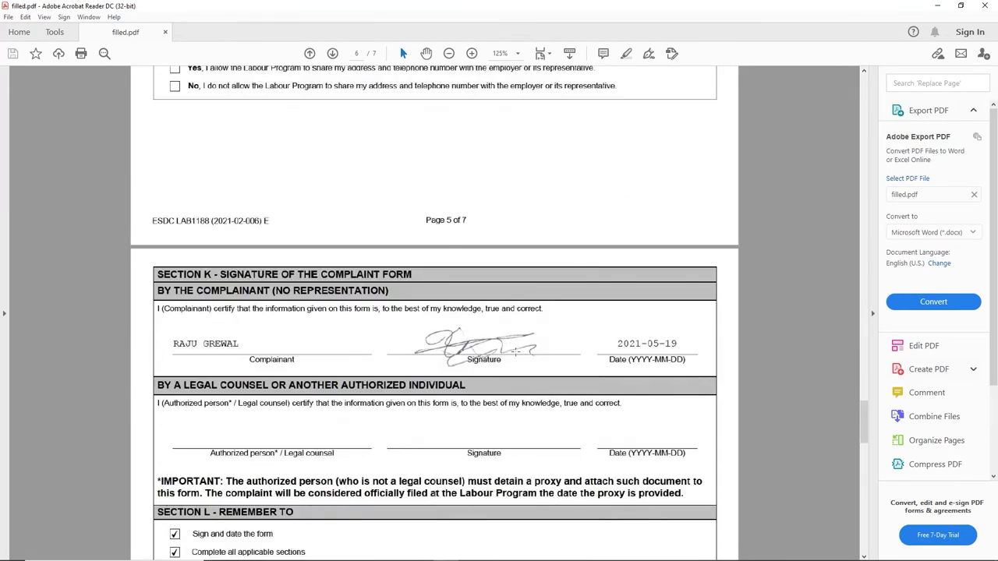
scroll(516, 352, "down", 18)
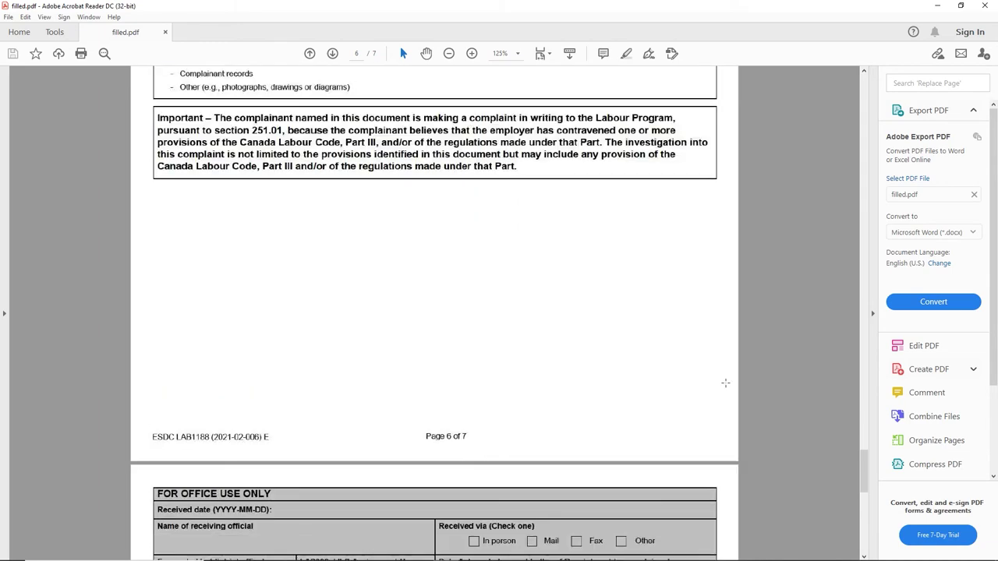
scroll(725, 383, "down", 4)
left_click_drag(864, 471, 863, 81)
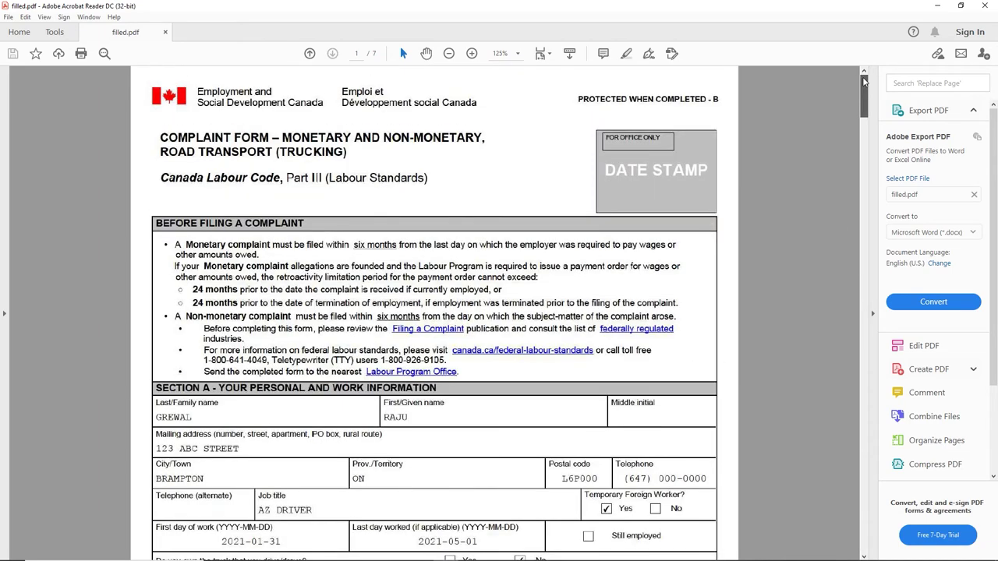
Step: Address the email to the Labour Program with subject 'complaint against THAGG TRANSPORT'
left_click(984, 6)
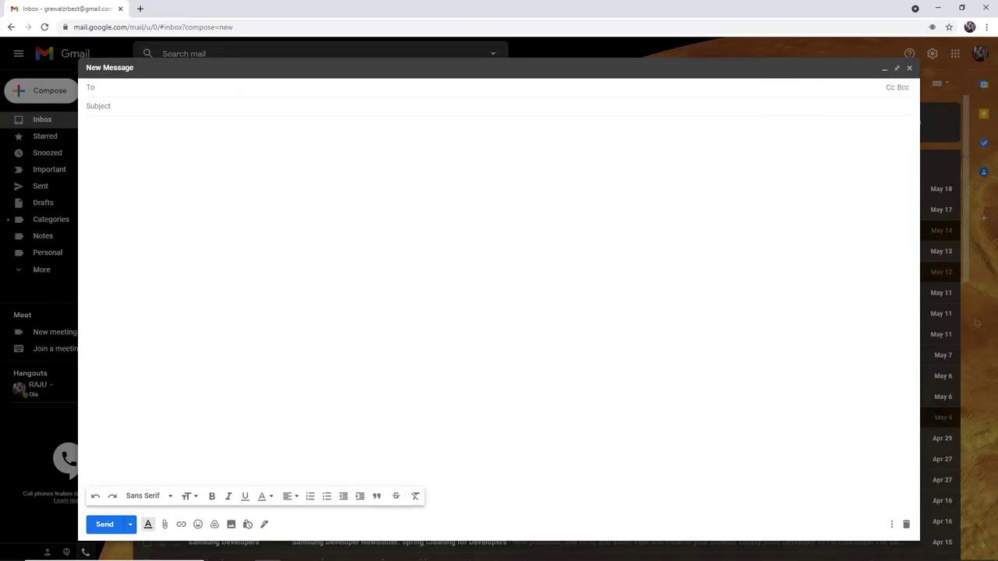
key("ctrl+v")
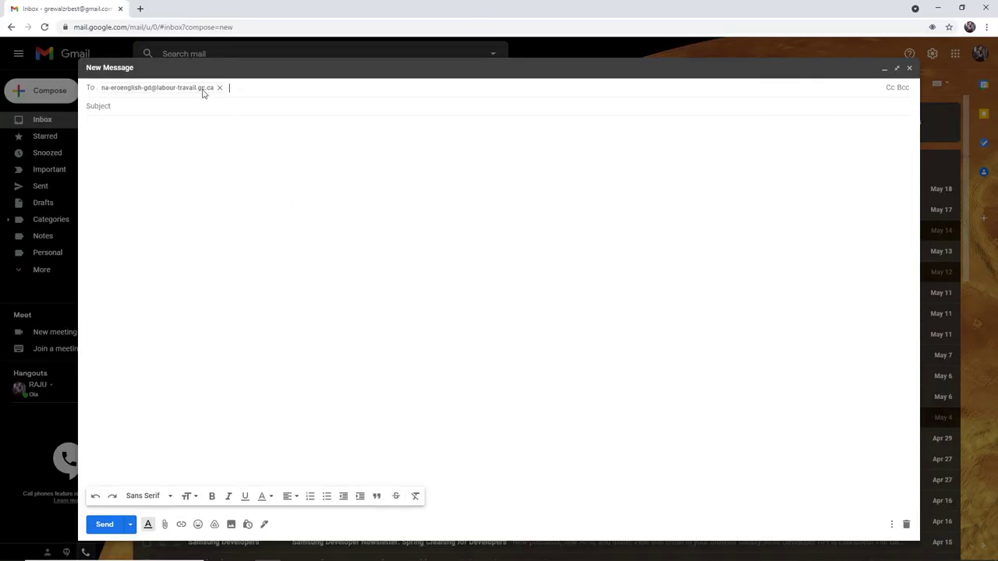
key("Tab")
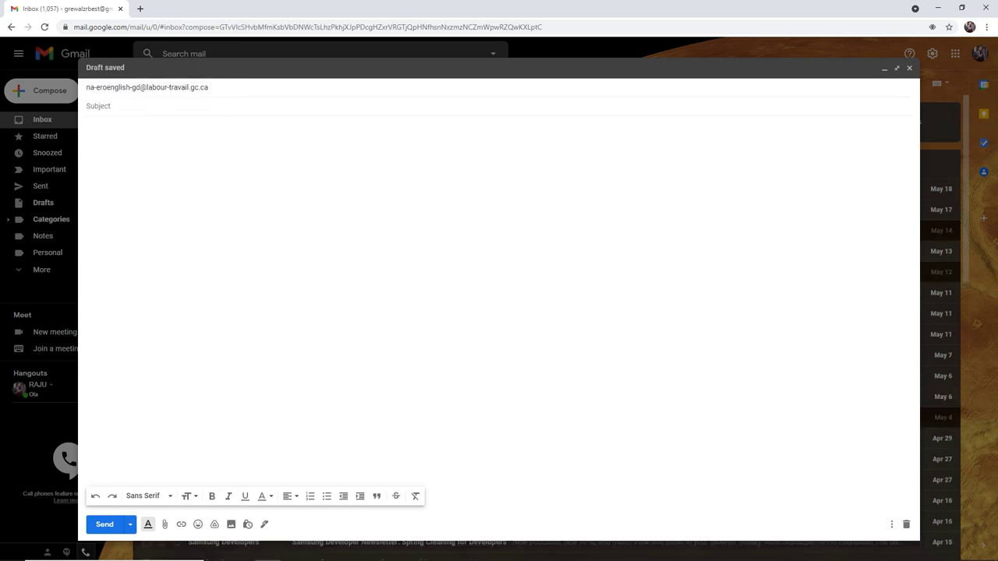
type("compla")
type("int against THAGG TRANSPORT")
Step: Write the body from 'Hello.' through the delivery/pickup documents and 'Please chack attached files'
key("Tab")
type("Hello.")
key("Return")
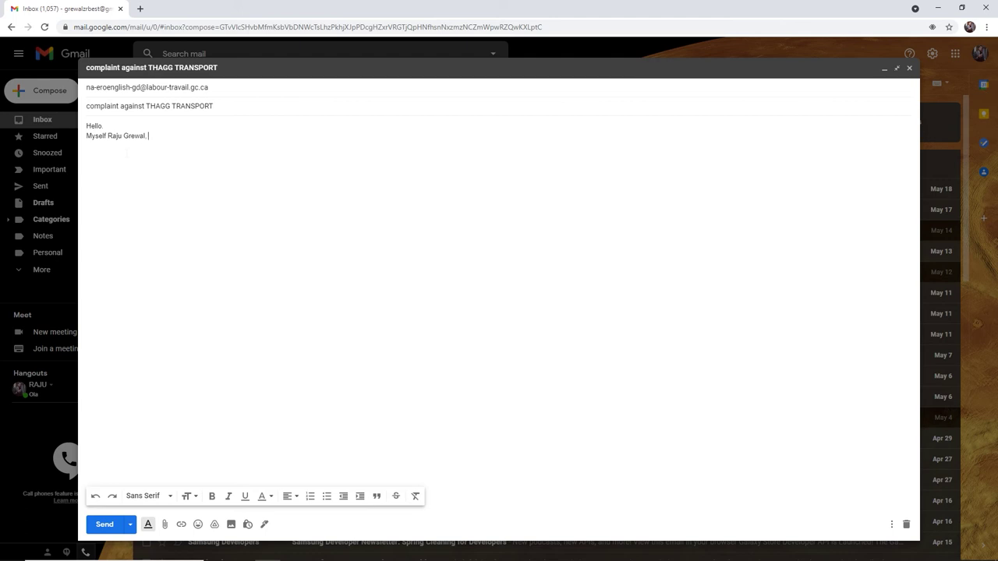
type("My")
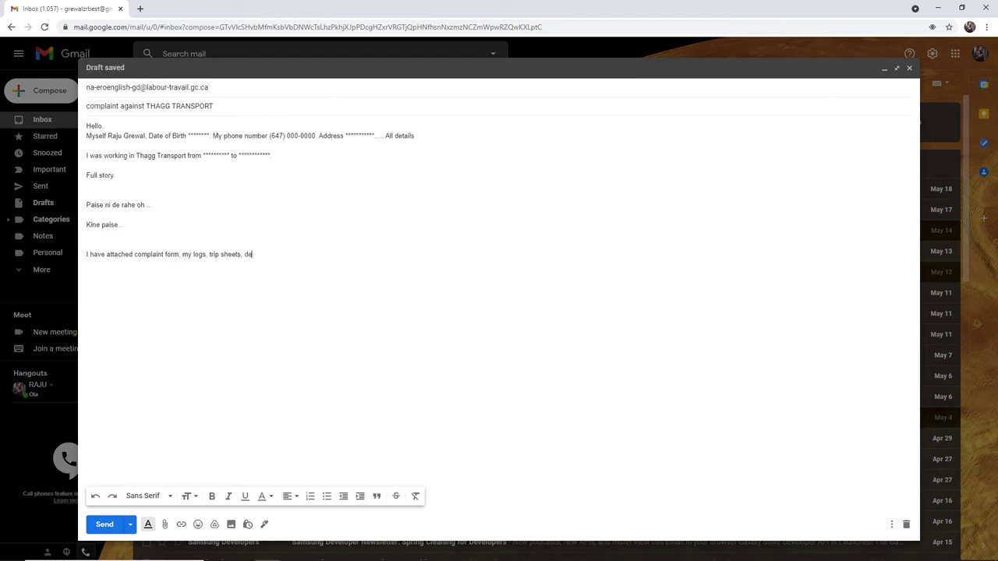
type("elivery/d")
key("BackSpace")
type("pickup documents. Please cha")
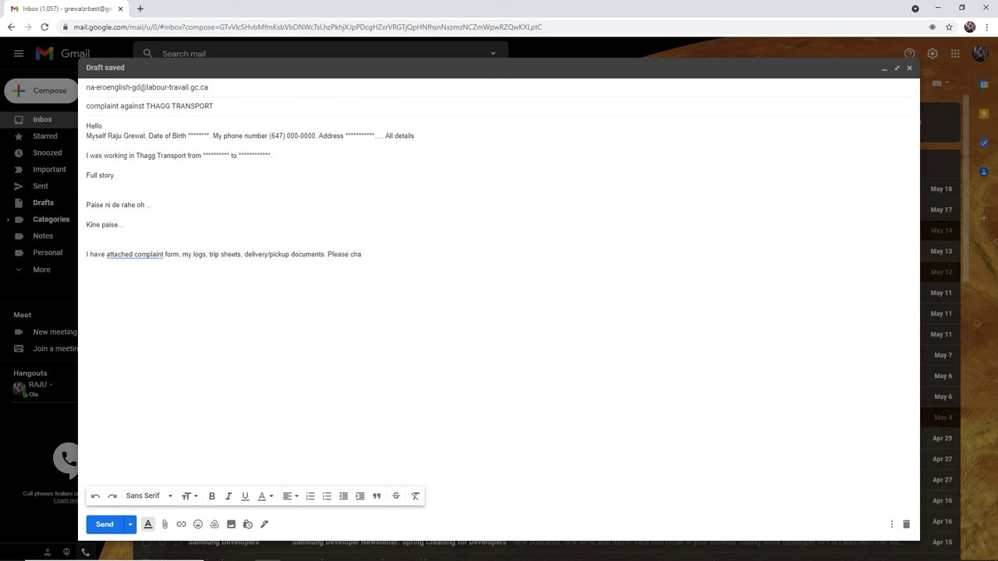
key("BackSpace")
type("eck att")
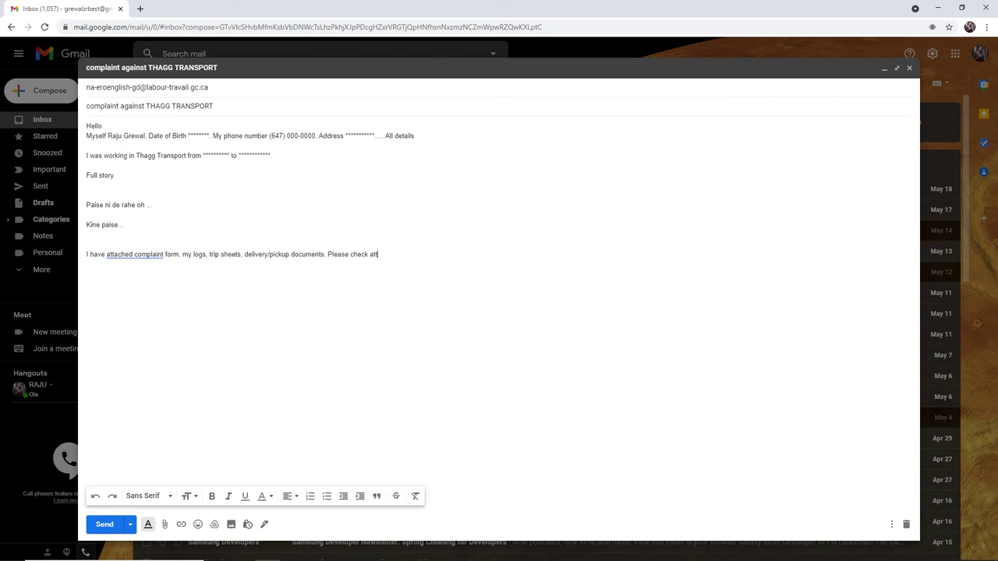
type("ached files.")
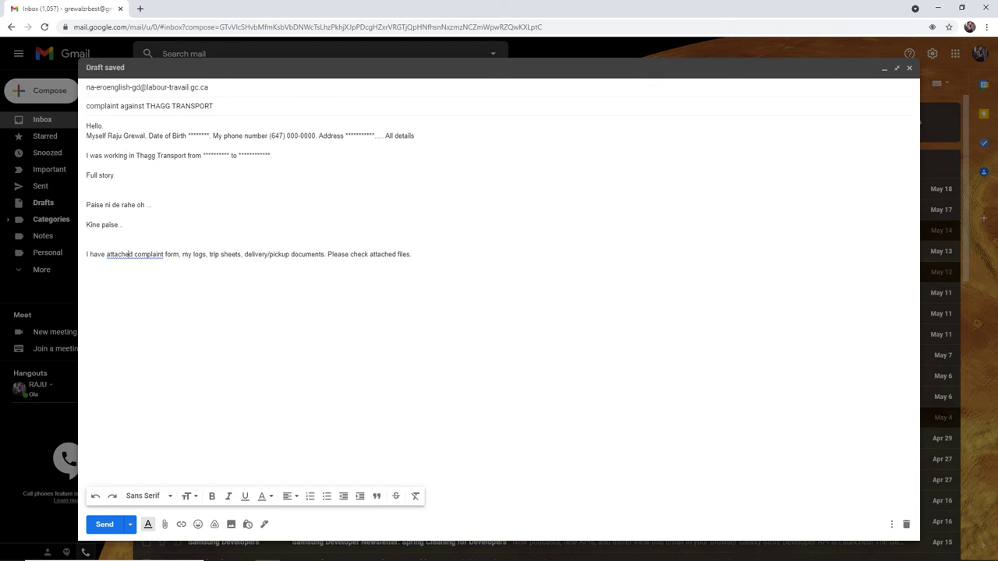
Step: Add the line 'Please help me to get my money back from' below the attachment note
key("Return")
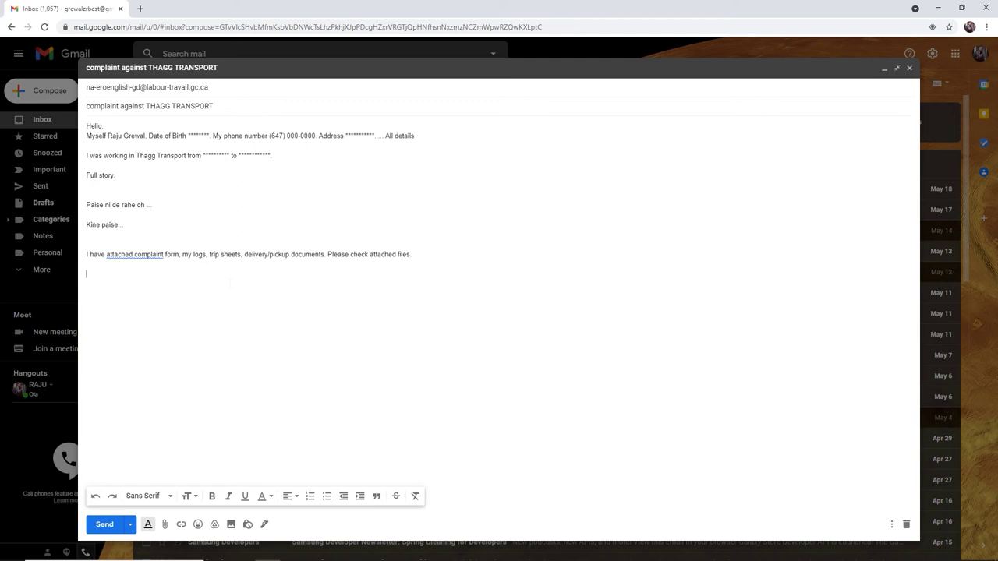
type("IA")
type("P")
type("lease ")
type("help m")
type("e ")
type("to ")
type("get m")
type("y money")
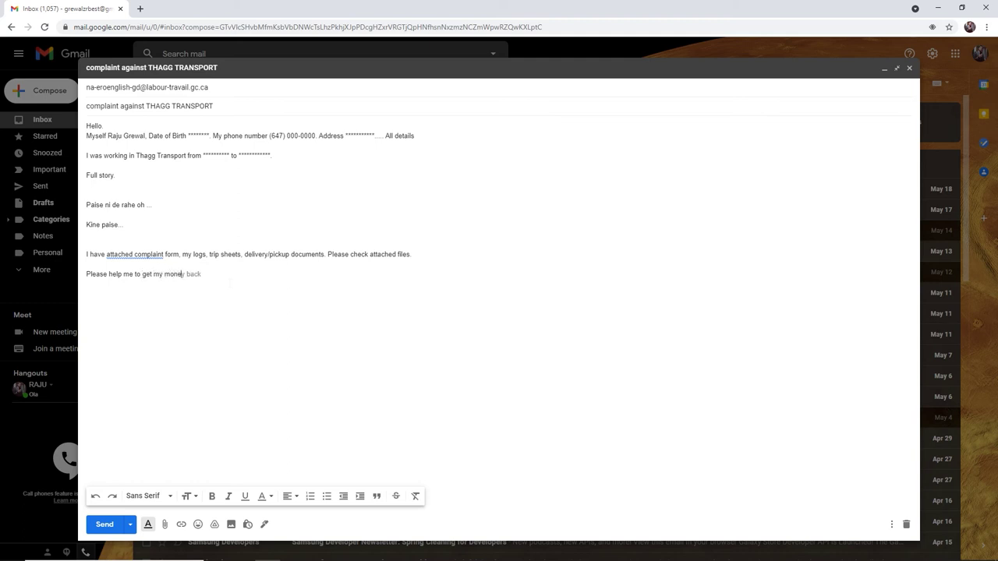
type(" back fro")
key("BackSpace")
key("BackSpace")
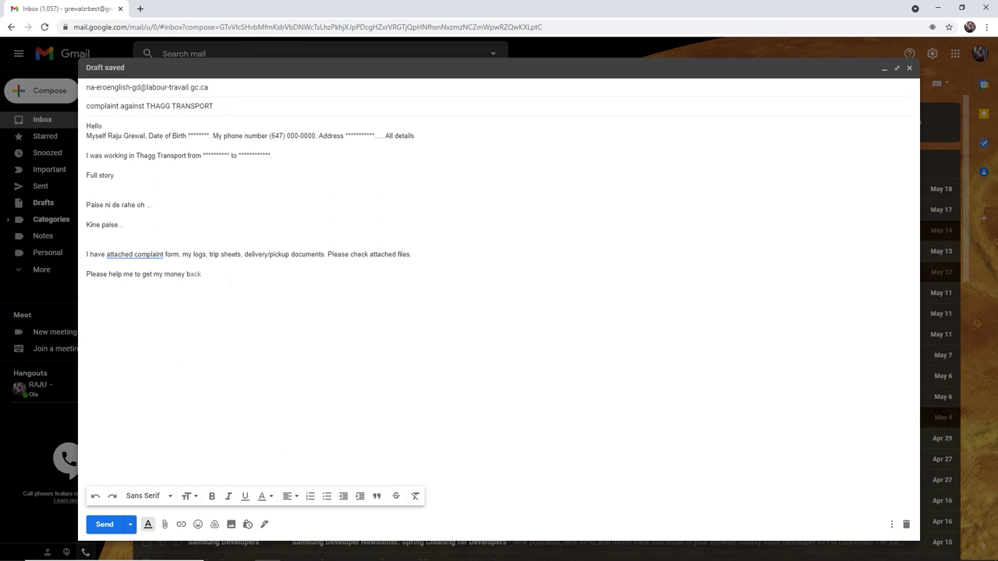
type("ack")
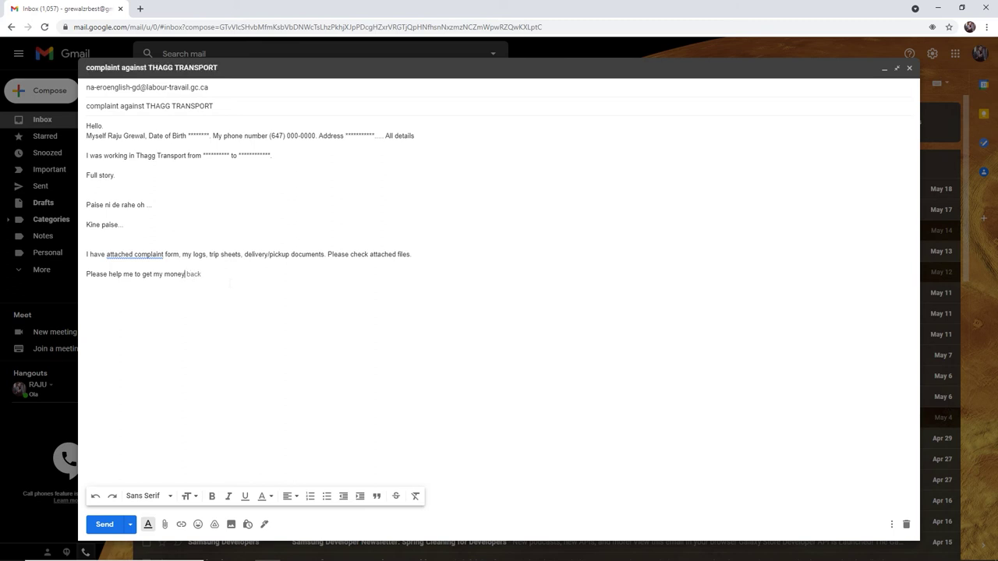
type("from THAGG transport.")
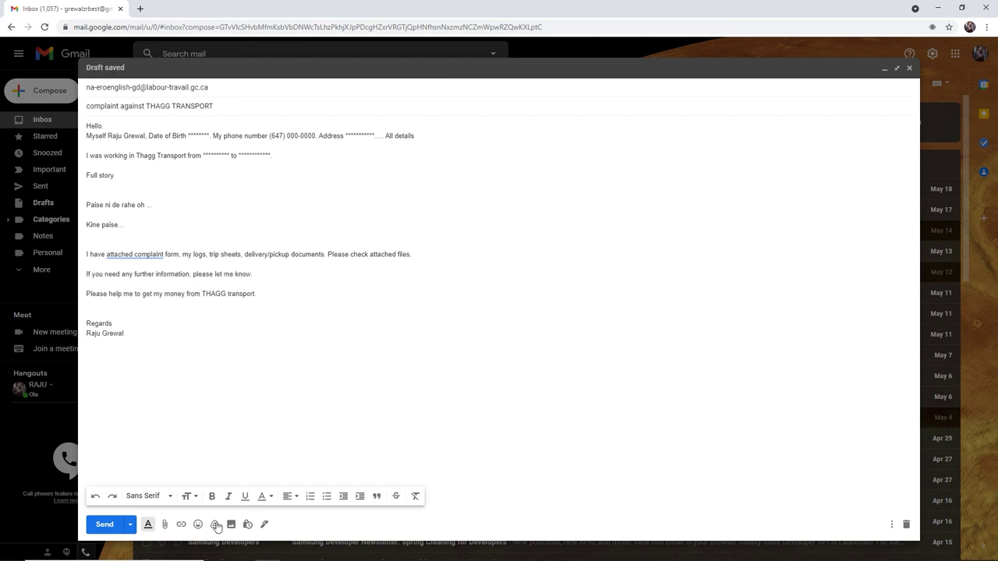
Step: Attach filled.pdf from Desktop > labourCourtComplaint_blank > temp1 and recheck the recipient address
left_click(165, 524)
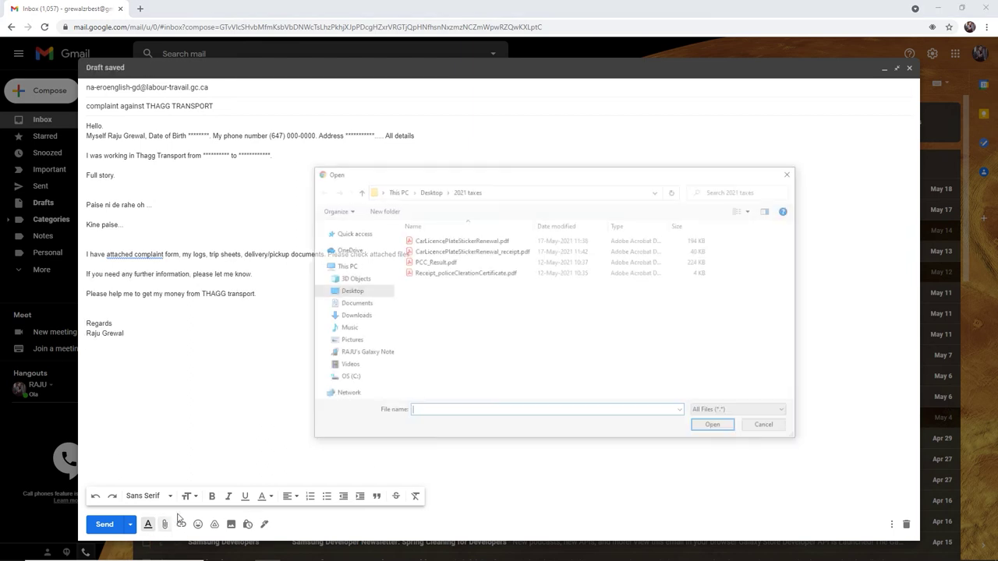
left_click(433, 193)
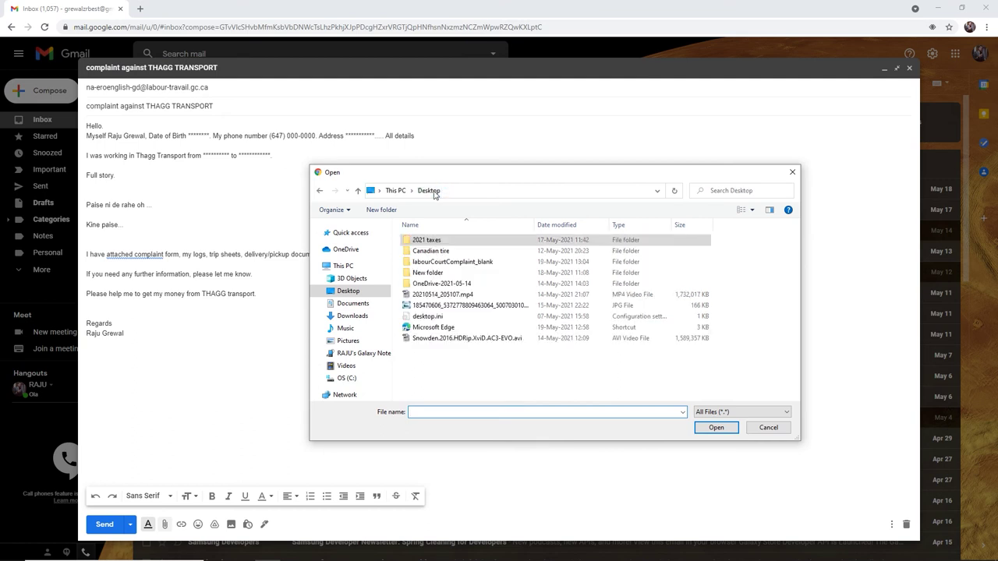
double_click(431, 265)
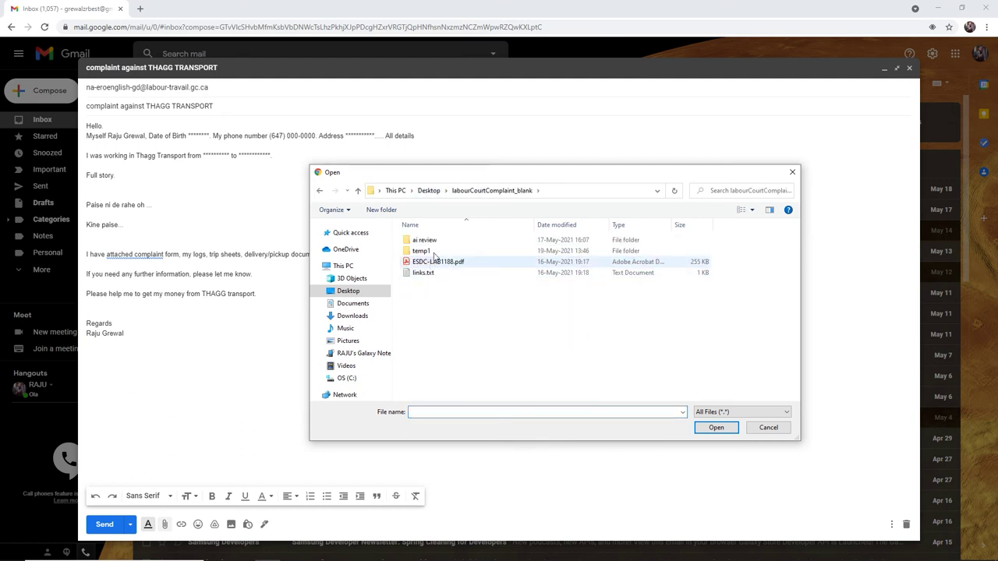
double_click(425, 252)
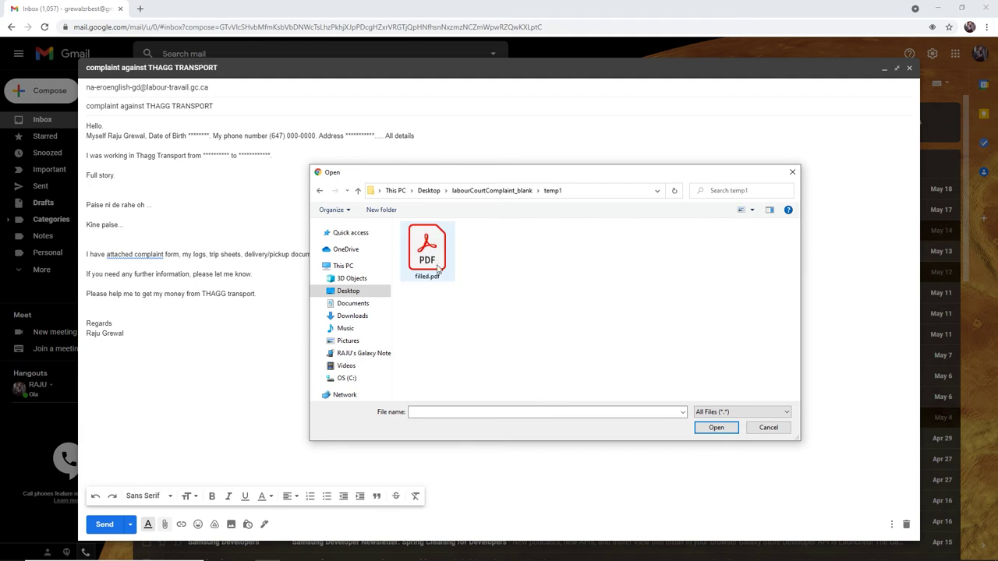
left_click(437, 256)
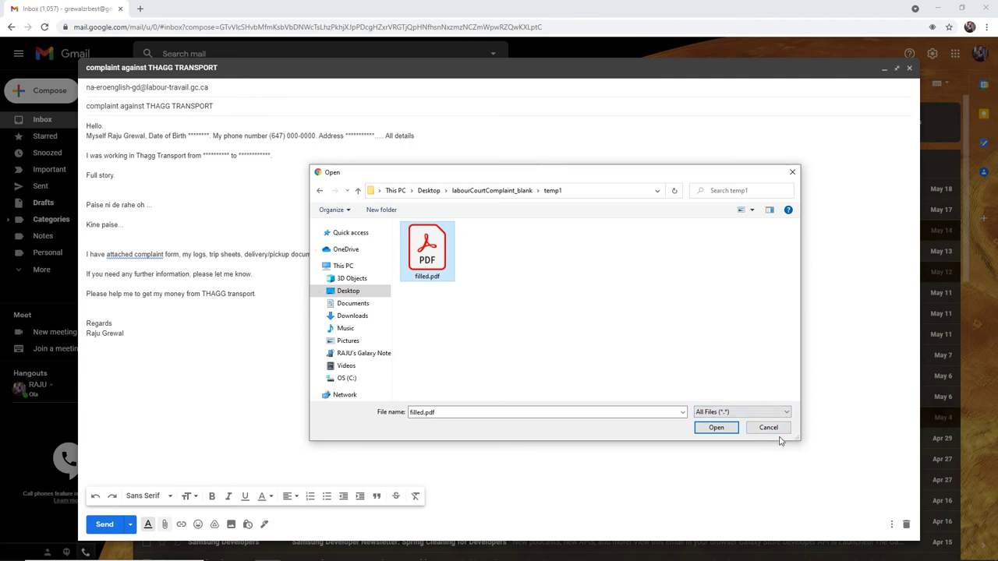
left_click(715, 428)
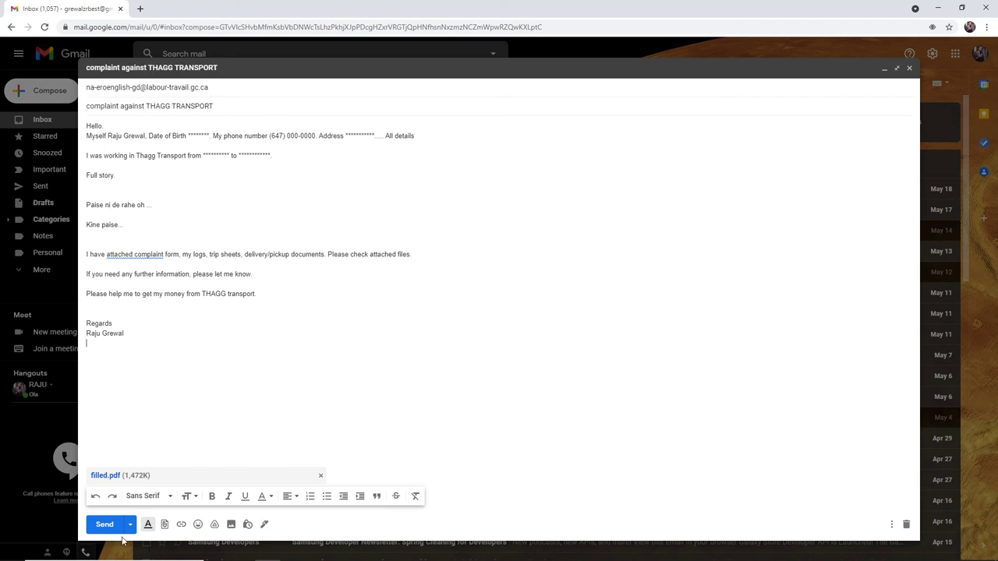
left_click(228, 88)
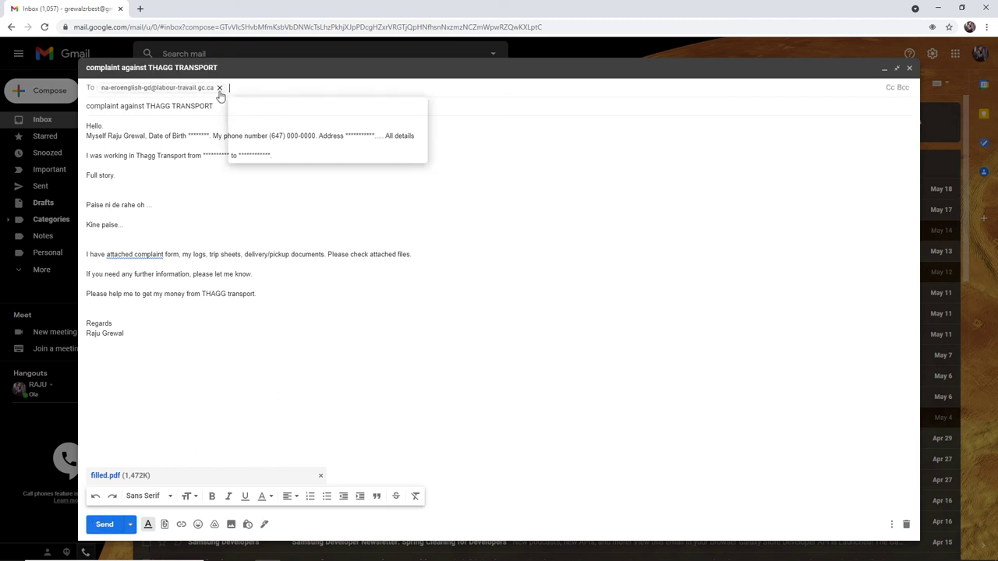